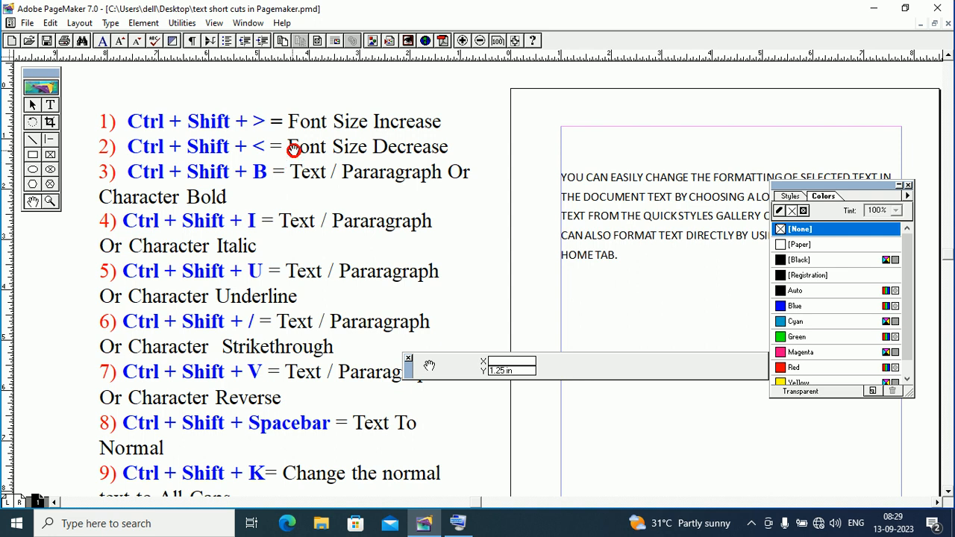
# - Look through the list of sixteen text formatting shortcuts beside the page, from font size increase to force justify
pyautogui.moveTo(293, 150); pyautogui.dragTo(266, 142)
pyautogui.moveTo(235, 197); pyautogui.dragTo(232, 125)
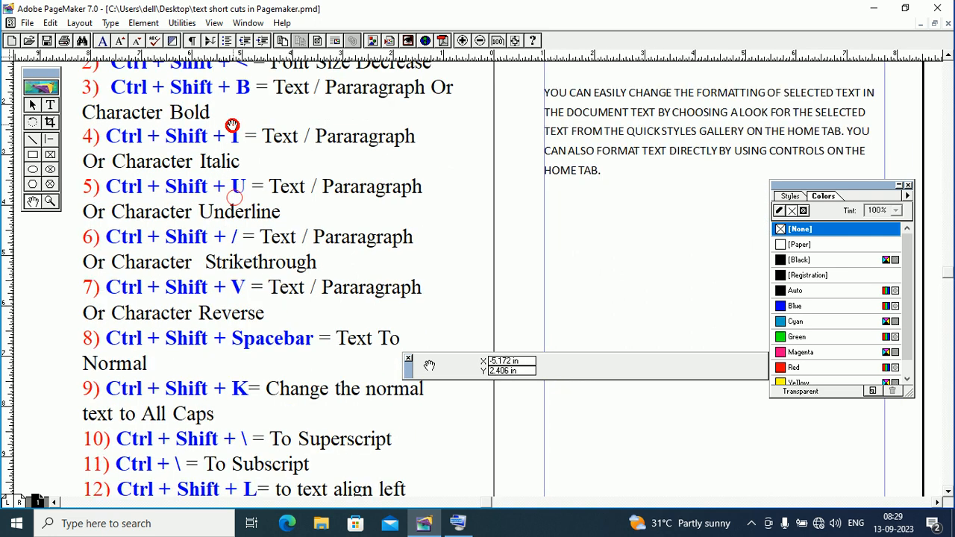
pyautogui.moveTo(257, 316); pyautogui.dragTo(249, 262)
pyautogui.moveTo(259, 348); pyautogui.dragTo(264, 257)
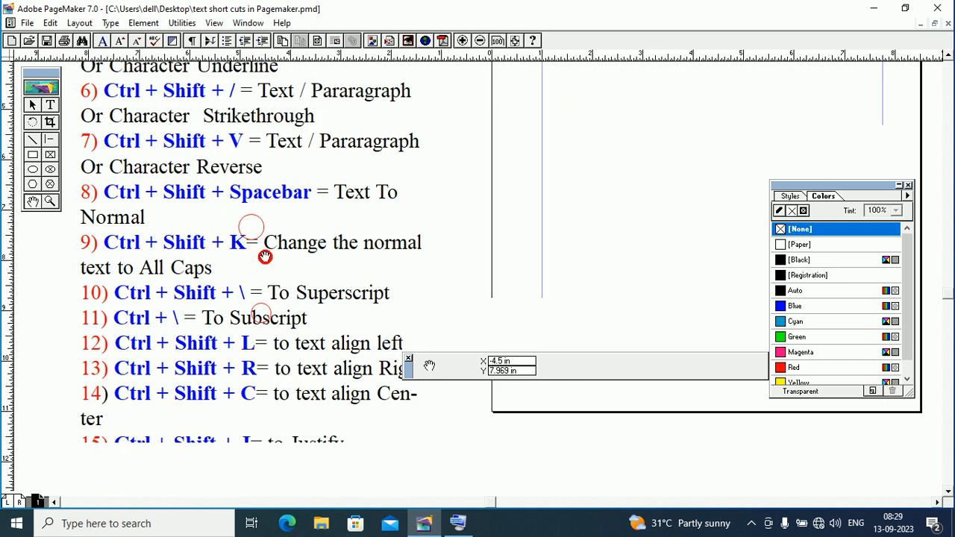
pyautogui.moveTo(262, 386); pyautogui.dragTo(262, 324)
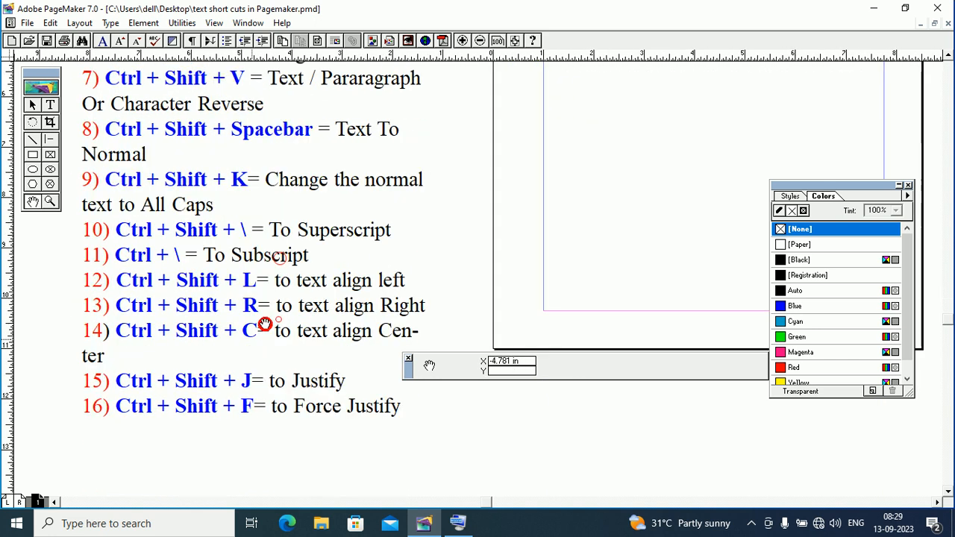
pyautogui.moveTo(212, 218); pyautogui.dragTo(213, 289)
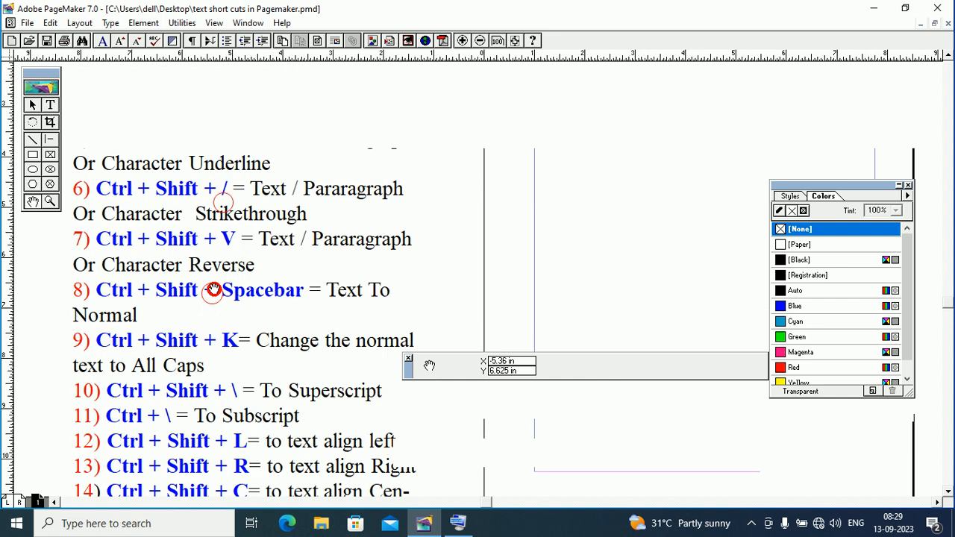
pyautogui.moveTo(219, 187); pyautogui.dragTo(218, 267)
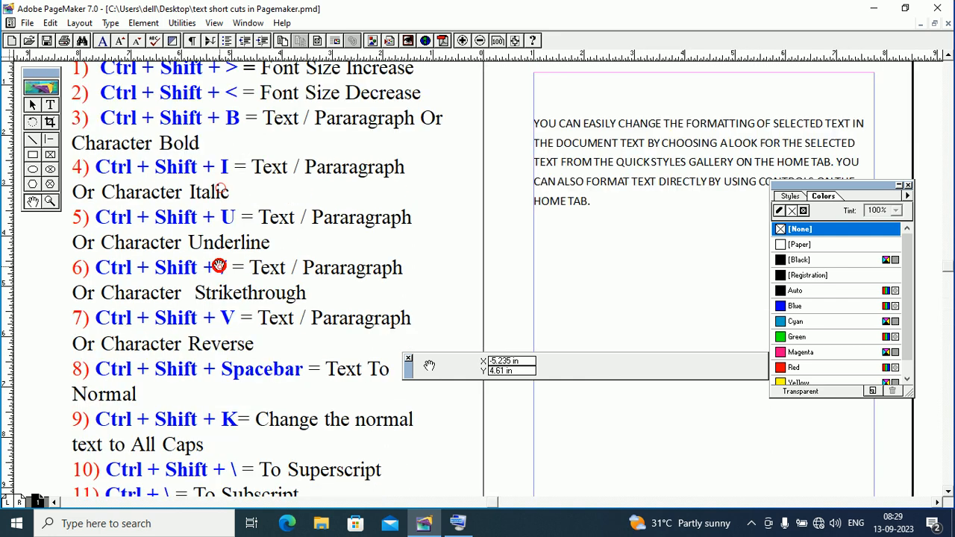
pyautogui.moveTo(218, 195); pyautogui.dragTo(219, 248)
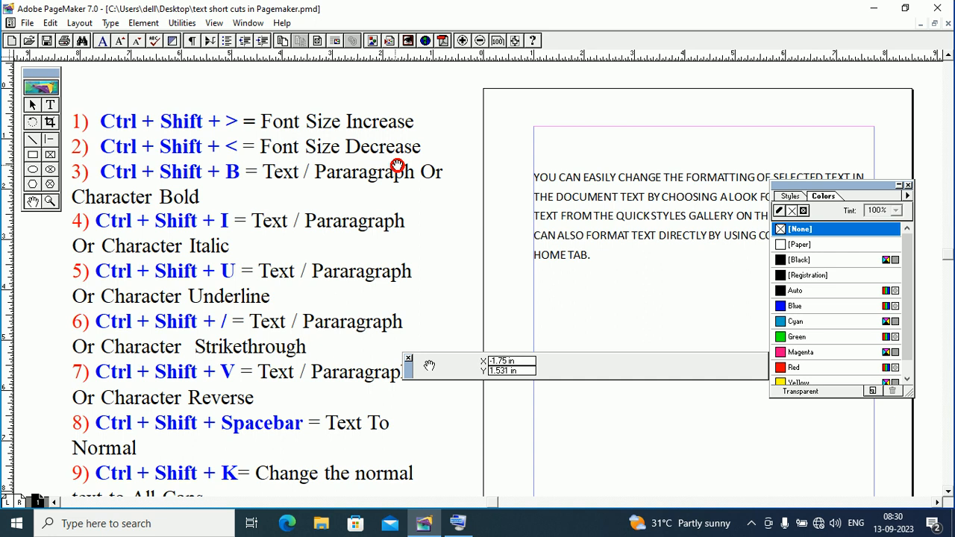
# - Add a new text block below the paragraph on the page and enter a first name in it
pyautogui.moveTo(399, 165); pyautogui.dragTo(358, 162)
pyautogui.moveTo(425, 176); pyautogui.dragTo(336, 154)
pyautogui.moveTo(431, 177); pyautogui.dragTo(184, 151)
pyautogui.click(383, 223)
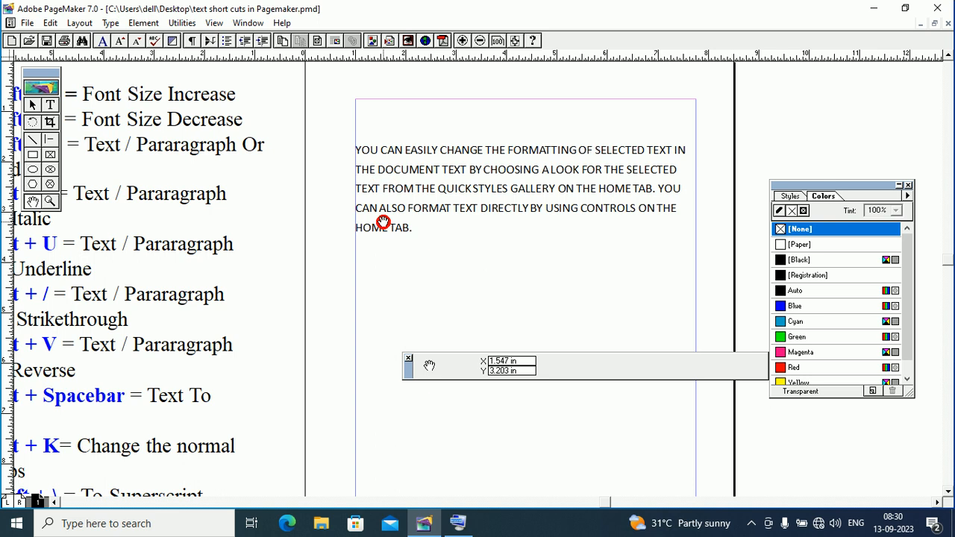
pyautogui.click(49, 104)
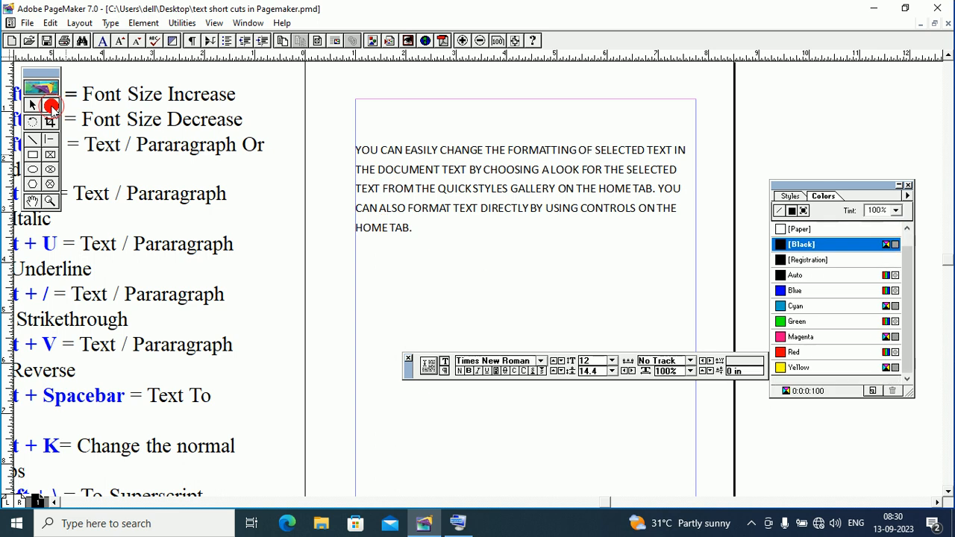
pyautogui.moveTo(435, 268); pyautogui.dragTo(608, 296)
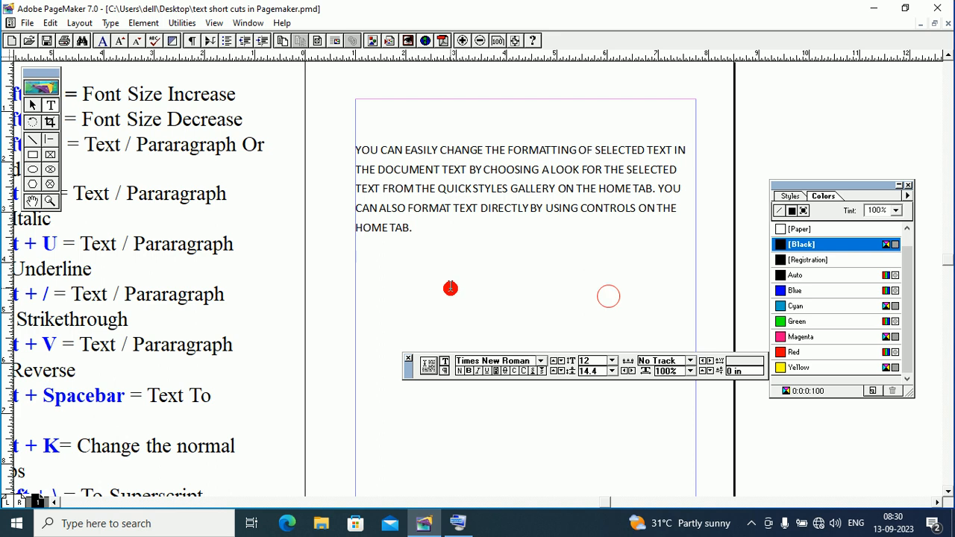
pyautogui.write('gau')
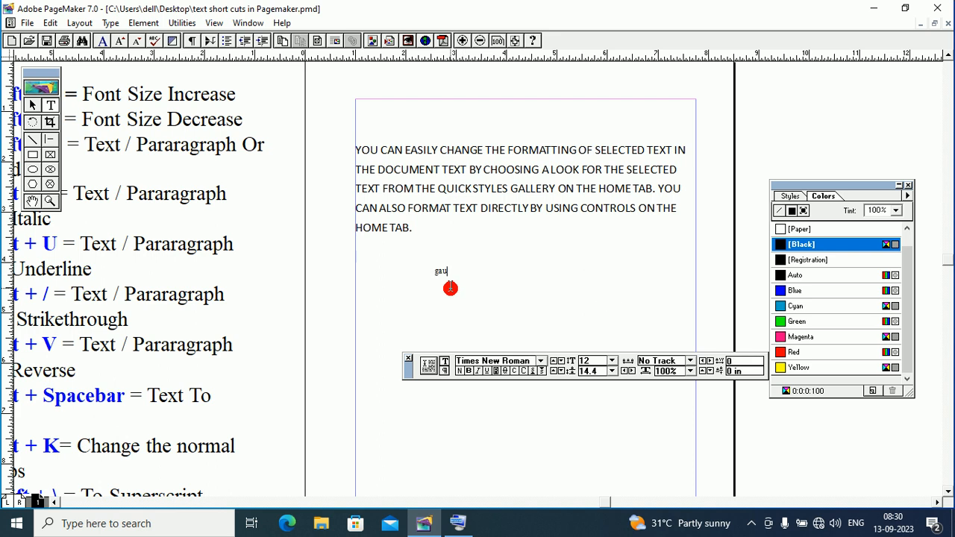
pyautogui.write('tam')
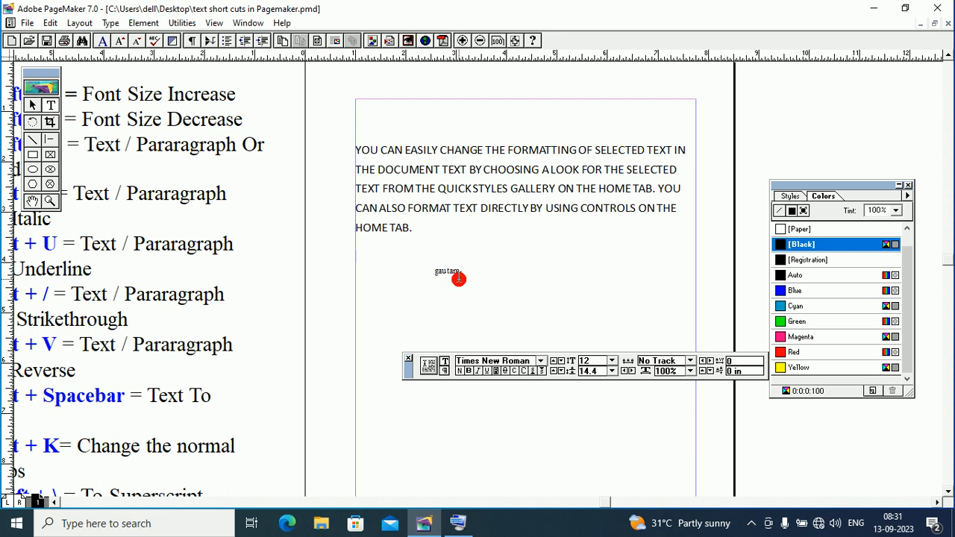
# - Select the whole name below the paragraph and increase its font size to 26 points
pyautogui.click(50, 105)
pyautogui.click(440, 259)
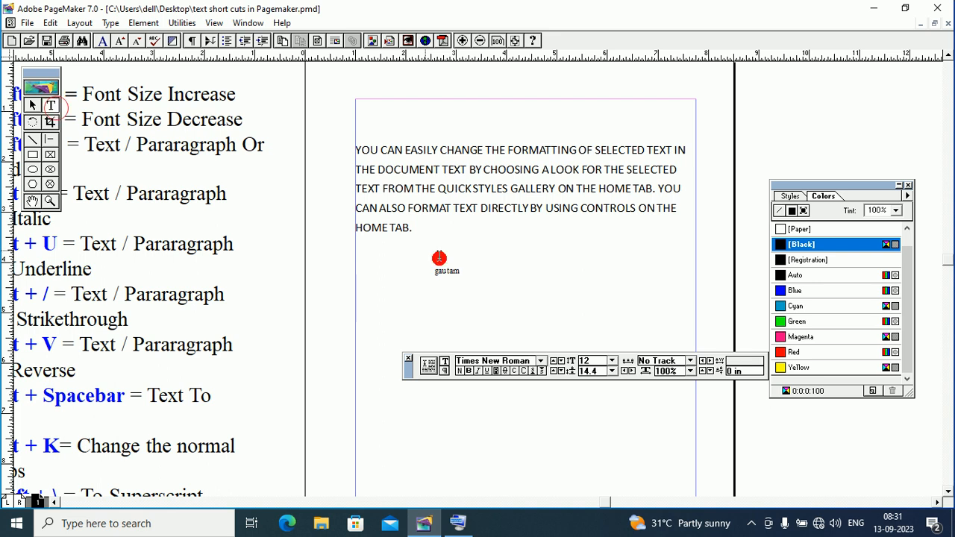
pyautogui.click(454, 273)
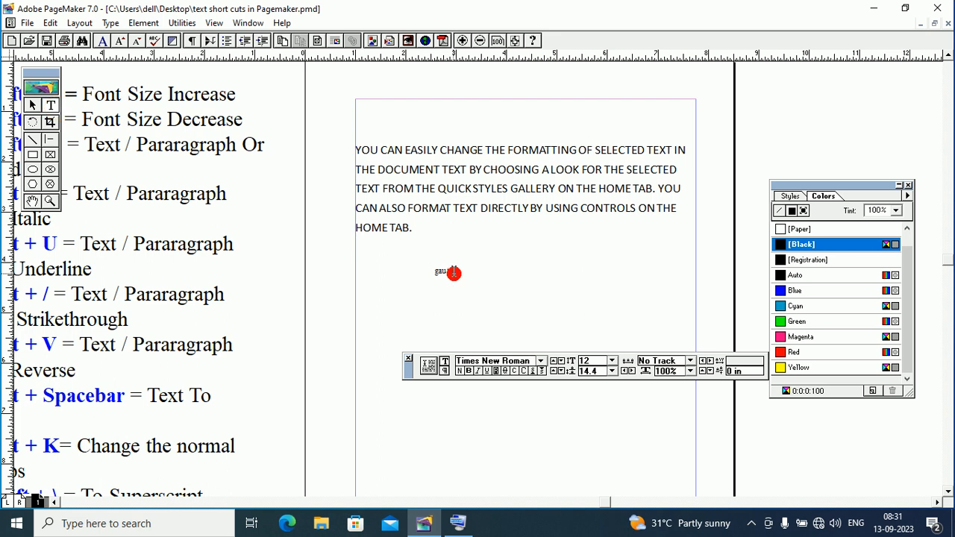
pyautogui.click(462, 274)
pyautogui.moveTo(461, 276); pyautogui.dragTo(427, 273)
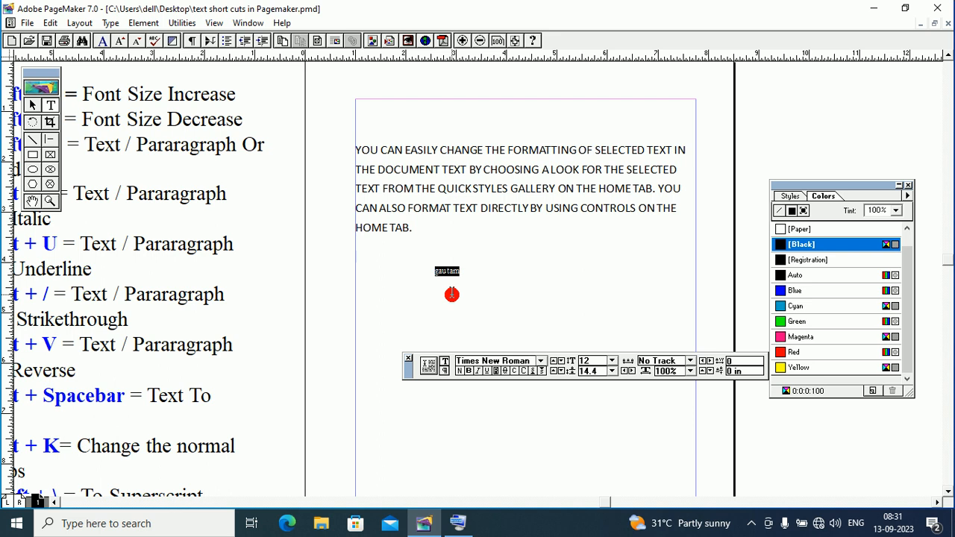
pyautogui.hotkey('ctrl', 'shift', '.')
pyautogui.hotkey('ctrl', 'shift', '.')
pyautogui.hotkey('ctrl', 'shift', '.')
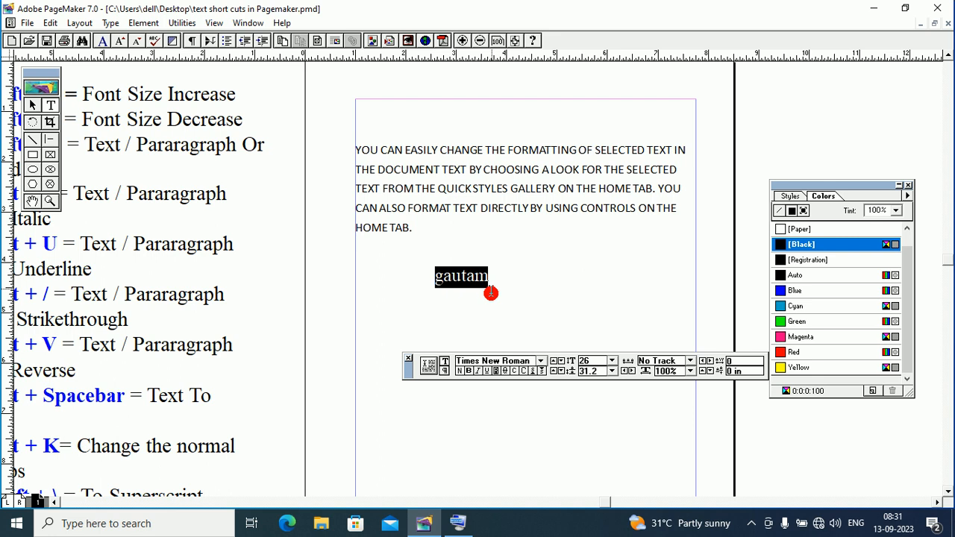
# - Move the floating control palette closer beneath the name and increase the name's font size to 41 points
pyautogui.moveTo(409, 368); pyautogui.dragTo(304, 322)
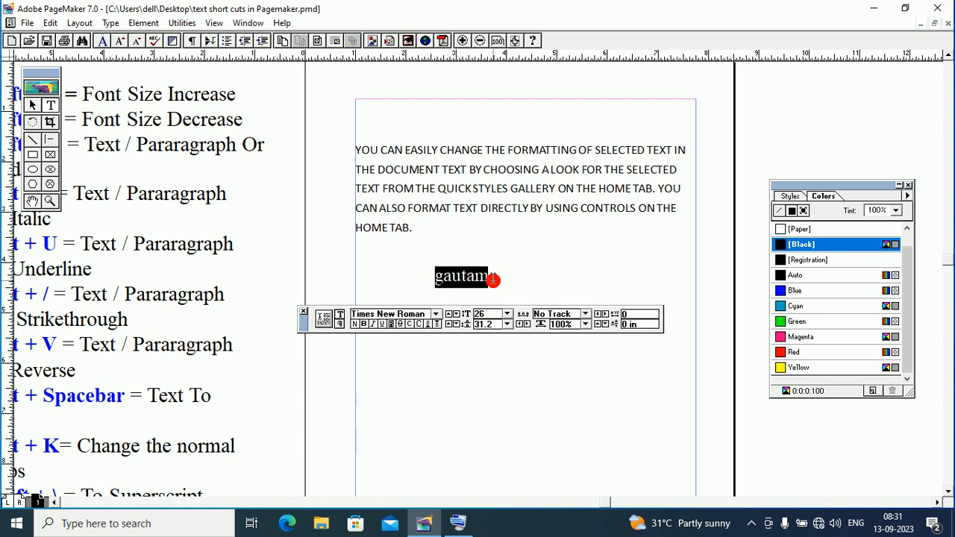
pyautogui.hotkey('ctrl', 'shift', '.')
pyautogui.hotkey('ctrl', 'shift', '.')
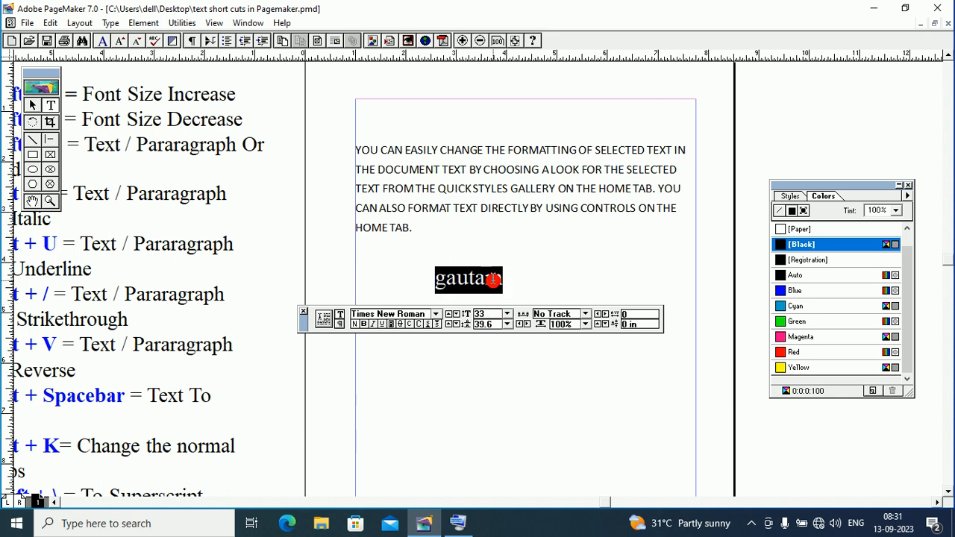
pyautogui.hotkey('ctrl', 'shift', '.')
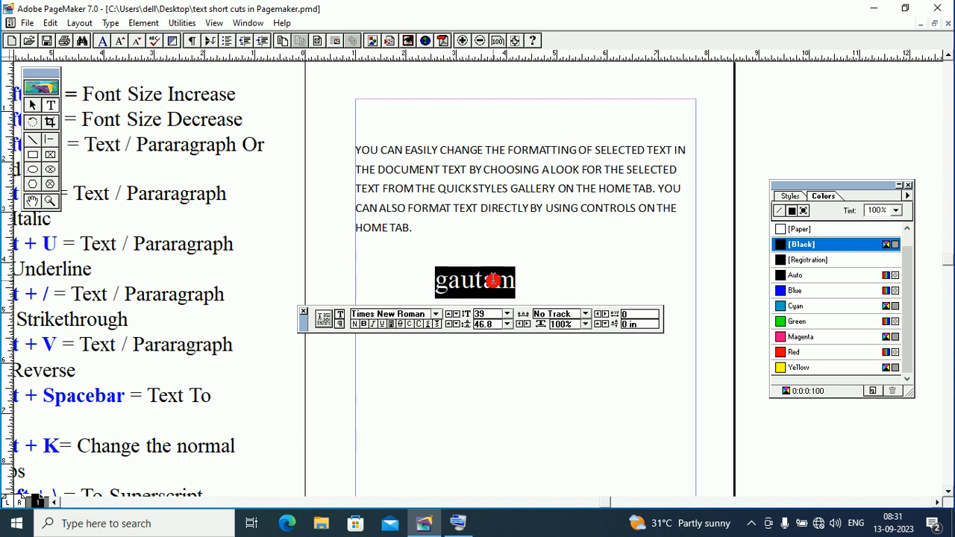
pyautogui.hotkey('ctrl', 'shift', '.')
pyautogui.click(522, 281)
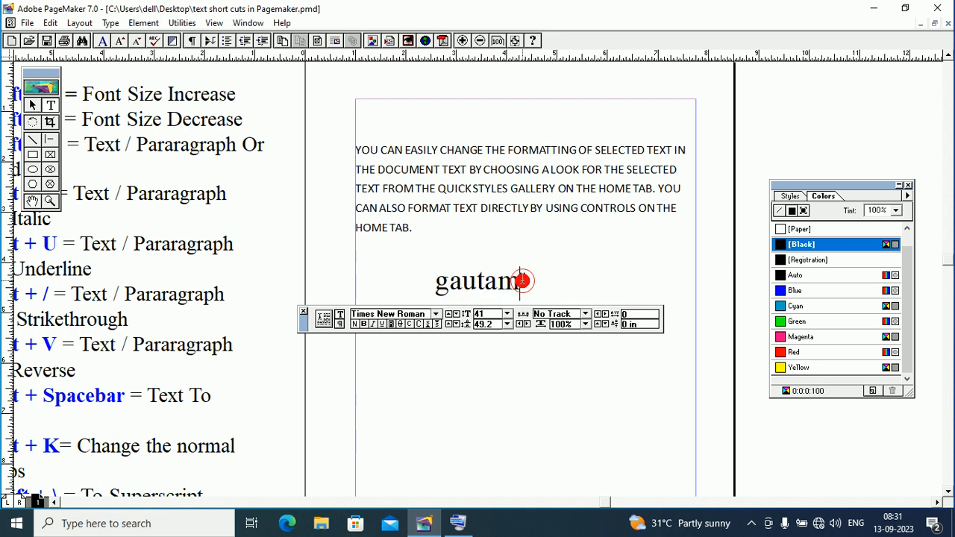
# - Select the name below the paragraph and reduce its font size to 22 points
pyautogui.moveTo(522, 280); pyautogui.dragTo(428, 288)
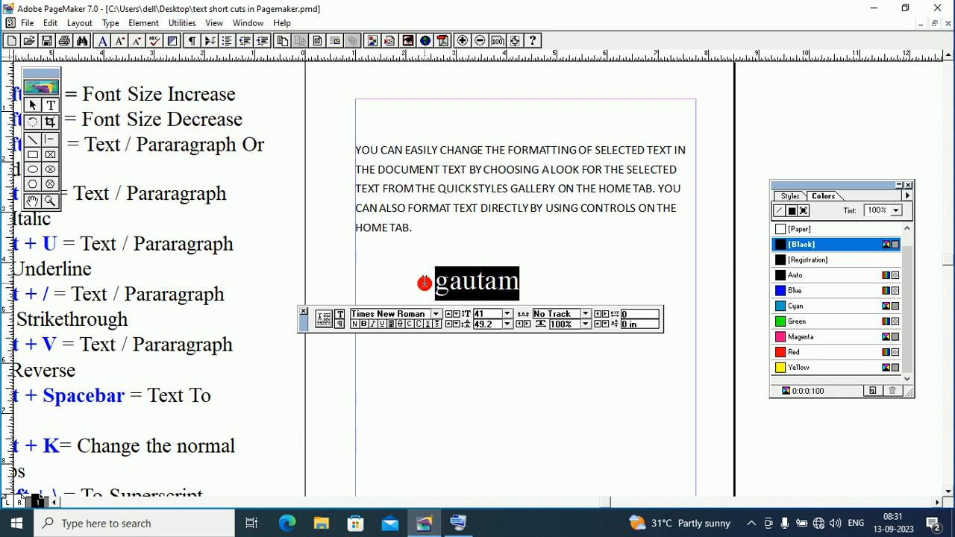
pyautogui.hotkey('ctrl', 'shift', ',')
pyautogui.hotkey('ctrl', 'shift', ',')
pyautogui.hotkey('ctrl', 'shift', ',')
pyautogui.hotkey('ctrl', 'shift', ',')
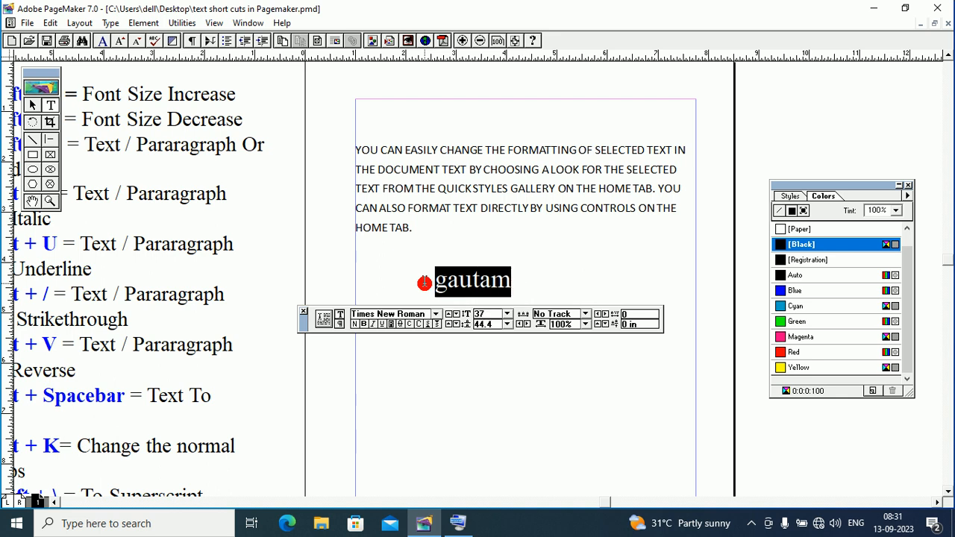
pyautogui.hotkey('ctrl', 'shift', ',')
pyautogui.hotkey('ctrl', 'shift', ',')
pyautogui.hotkey('ctrl', 'shift', ',')
pyautogui.hotkey('ctrl', 'shift', ',')
pyautogui.hotkey('ctrl', 'shift', ',')
pyautogui.hotkey('ctrl', 'shift', ',')
pyautogui.hotkey('ctrl', 'shift', ',')
pyautogui.hotkey('ctrl', 'shift', ',')
pyautogui.hotkey('ctrl', 'shift', ',')
pyautogui.hotkey('ctrl', 'shift', ',')
pyautogui.hotkey('ctrl', 'shift', ',')
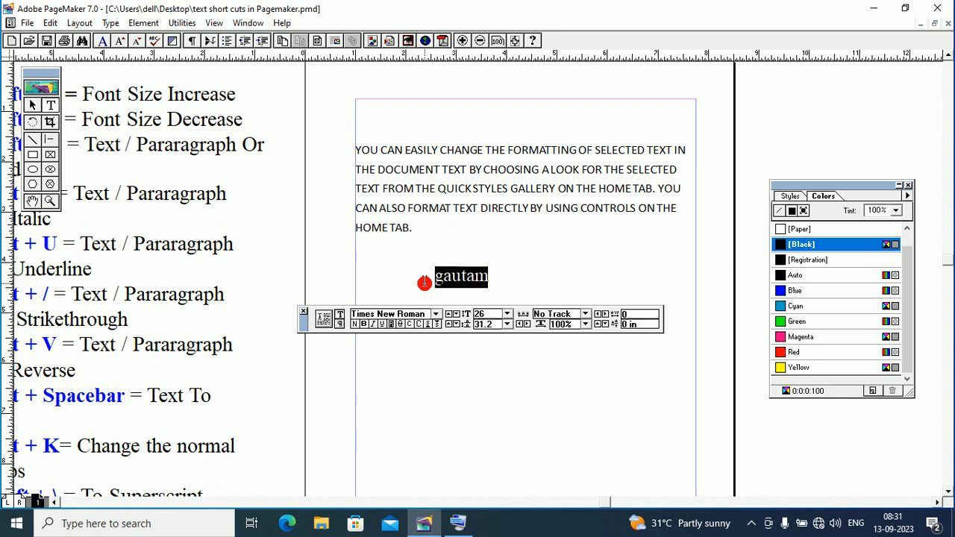
pyautogui.hotkey('ctrl', 'shift', ',')
pyautogui.hotkey('ctrl', 'shift', ',')
pyautogui.hotkey('ctrl', 'shift', ',')
pyautogui.hotkey('ctrl', 'shift', ',')
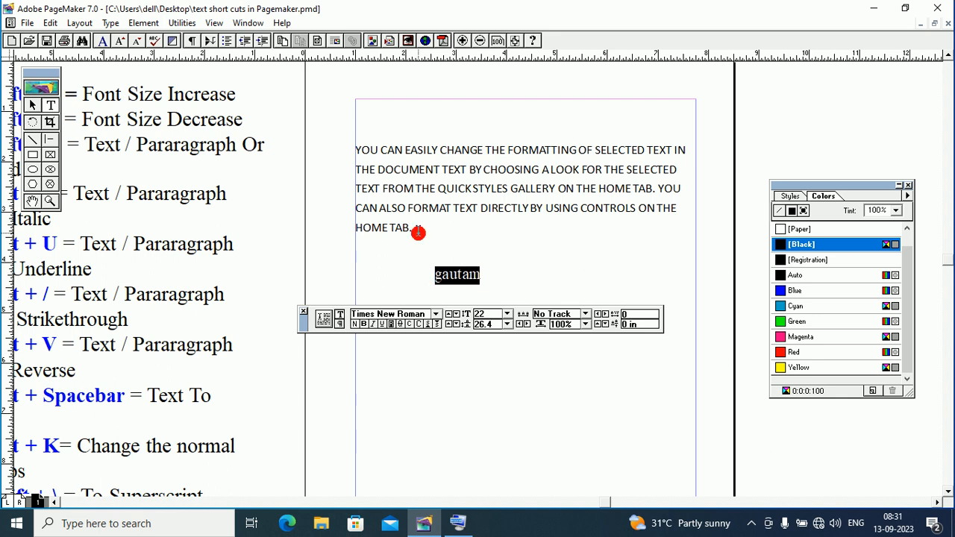
# - Select the full Calibri paragraph on the page and increase its font size to 23 points
pyautogui.moveTo(418, 232); pyautogui.dragTo(356, 152)
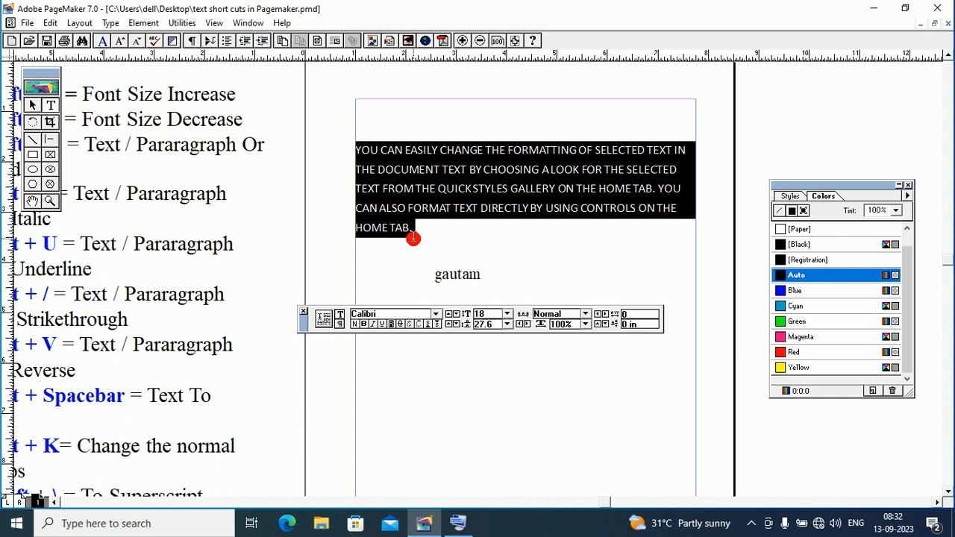
pyautogui.hotkey('ctrl', 'shift', '.')
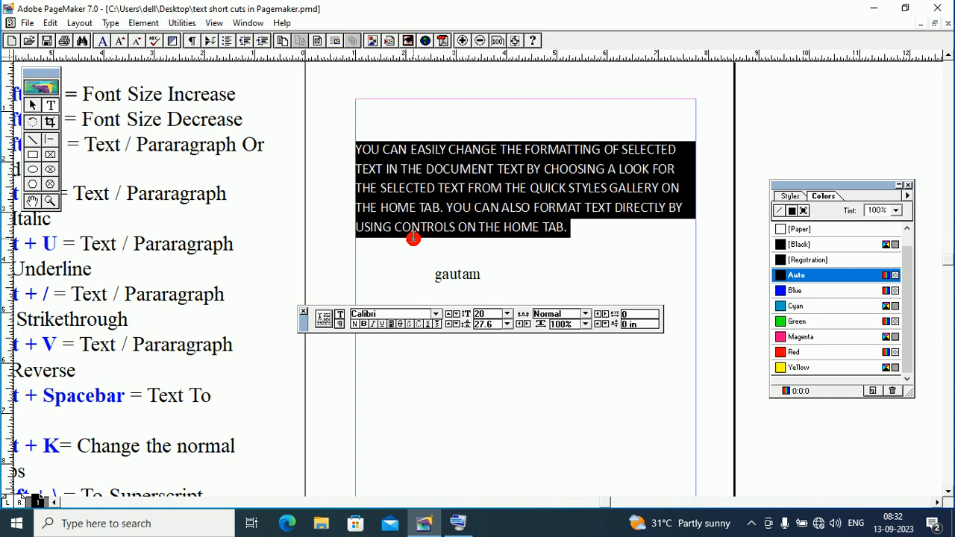
pyautogui.hotkey('ctrl', 'alt', 'shift', '.')
pyautogui.hotkey('ctrl', 'shift', '.')
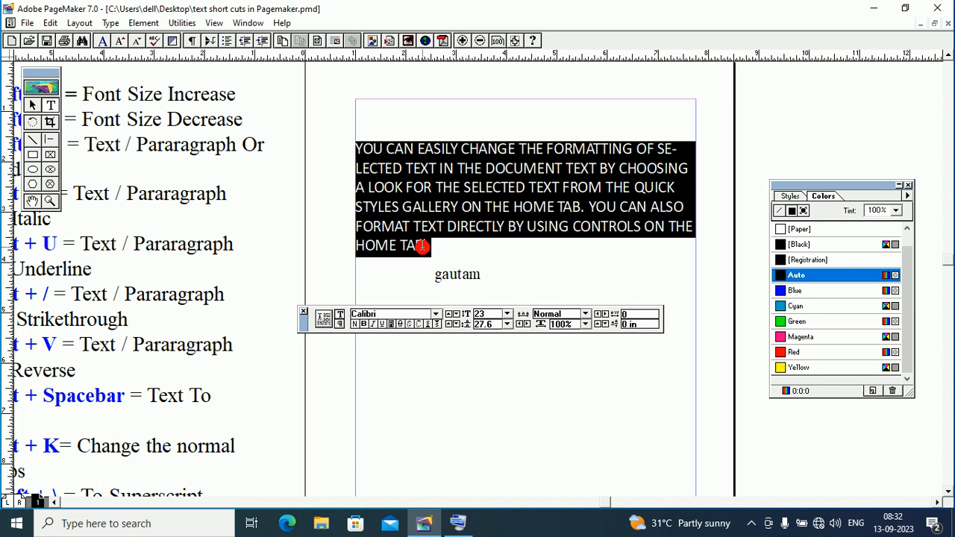
# - Reduce the selected paragraph's font size to 15 points
pyautogui.hotkey('ctrl', 'shift', ',')
pyautogui.hotkey('ctrl', 'shift', ',')
pyautogui.hotkey('ctrl', 'shift', ',')
pyautogui.hotkey('ctrl', 'shift', ',')
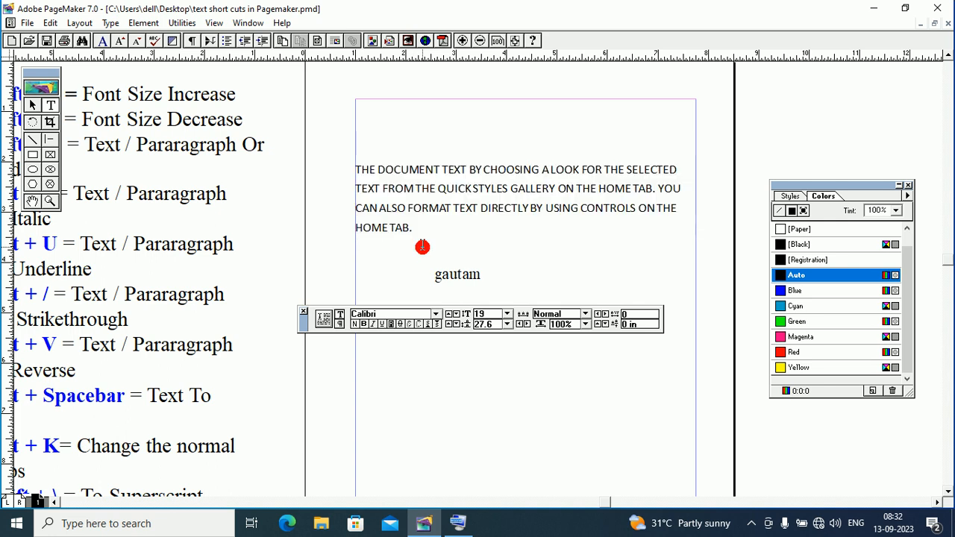
pyautogui.hotkey('ctrl', 'shift', ',')
pyautogui.hotkey('ctrl', 'shift', ',')
pyautogui.hotkey('ctrl', 'shift', ',')
pyautogui.hotkey('ctrl', 'shift', ',')
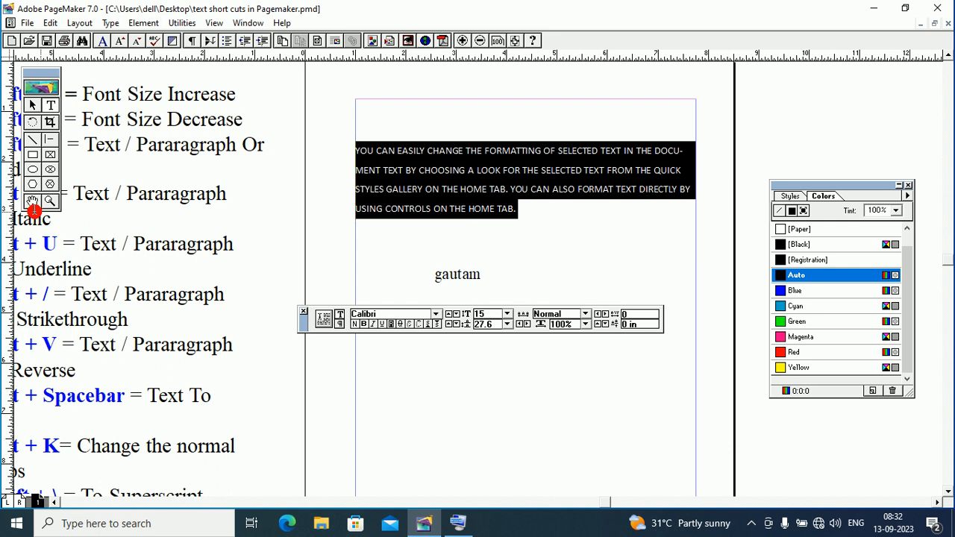
# - Review the shortcut list and the key positions on the on-screen keyboard, minimizing the keyboard at the end
pyautogui.click(32, 203)
pyautogui.moveTo(154, 172); pyautogui.dragTo(361, 203)
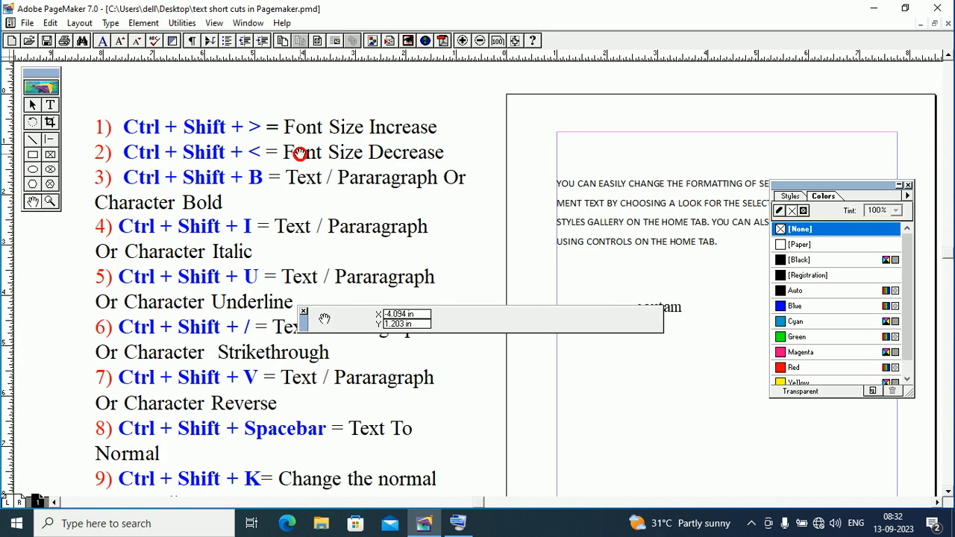
pyautogui.moveTo(324, 198); pyautogui.dragTo(316, 175)
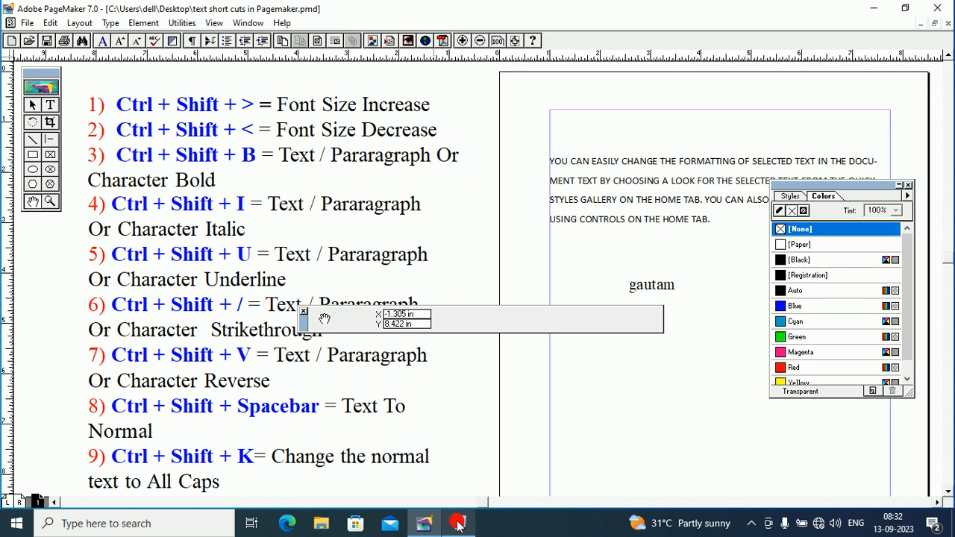
pyautogui.click(458, 525)
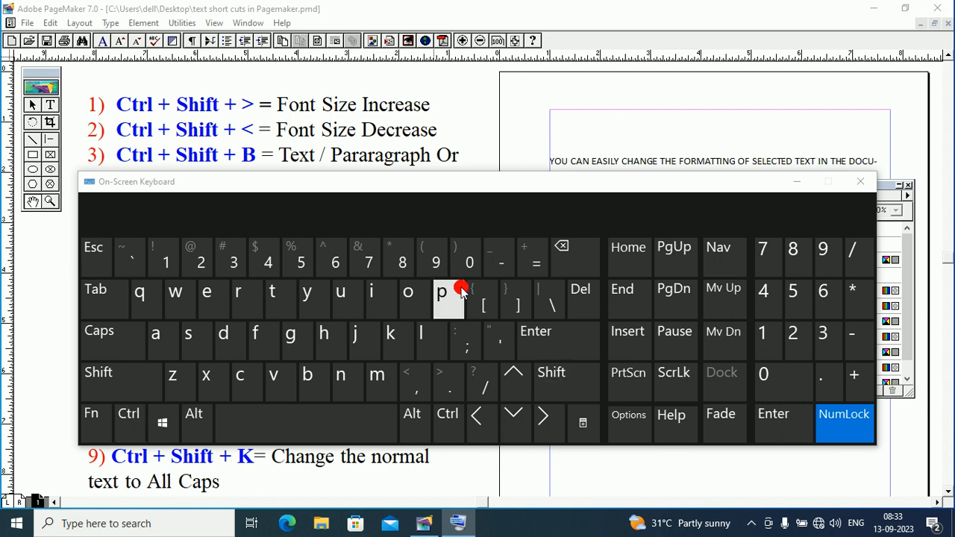
pyautogui.click(797, 182)
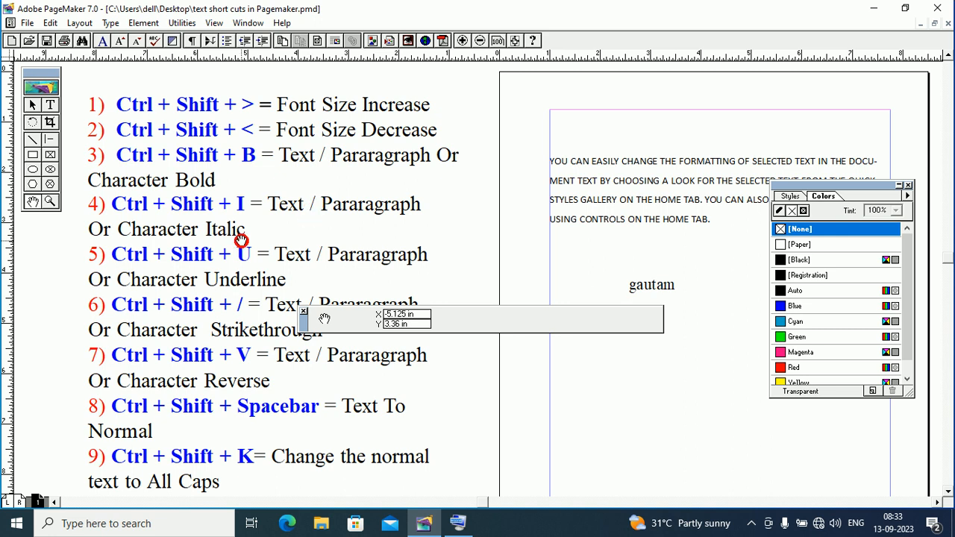
# - Select the Calibri paragraph on the page and make it bold
pyautogui.moveTo(405, 225); pyautogui.dragTo(270, 224)
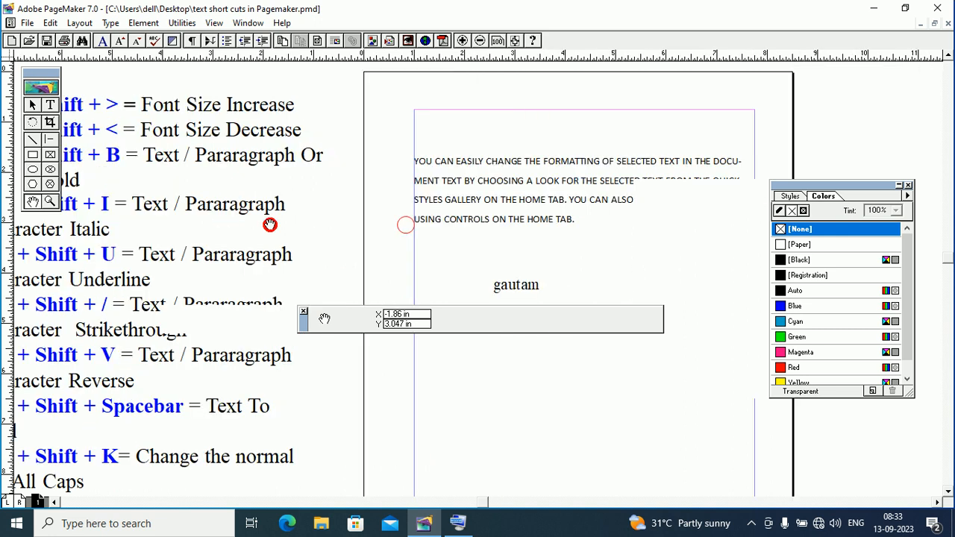
pyautogui.moveTo(441, 240); pyautogui.dragTo(355, 241)
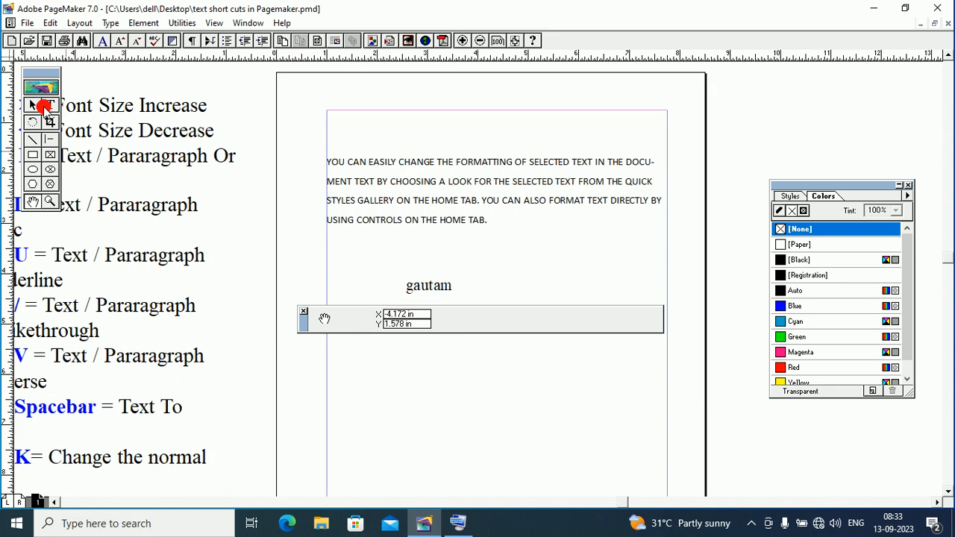
pyautogui.click(49, 105)
pyautogui.moveTo(328, 165); pyautogui.dragTo(499, 226)
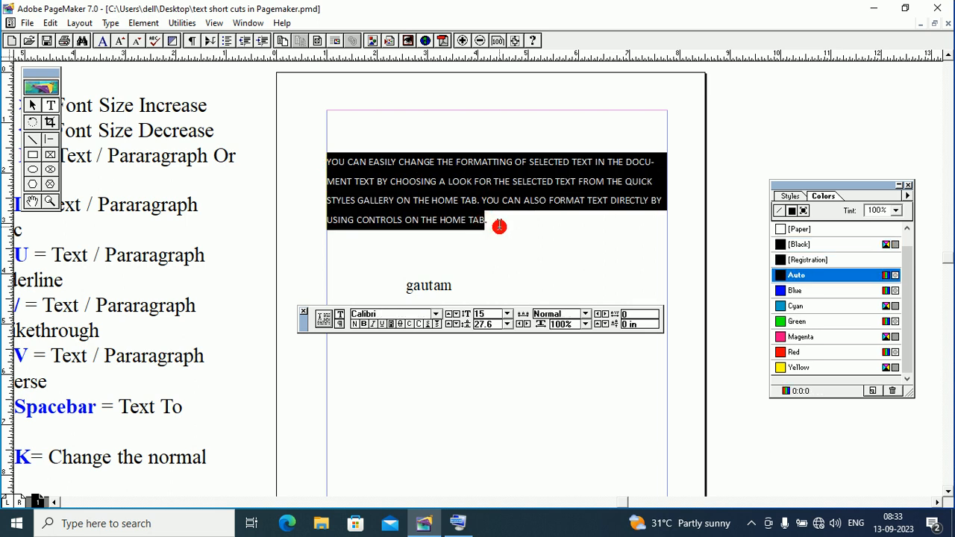
pyautogui.click(499, 226)
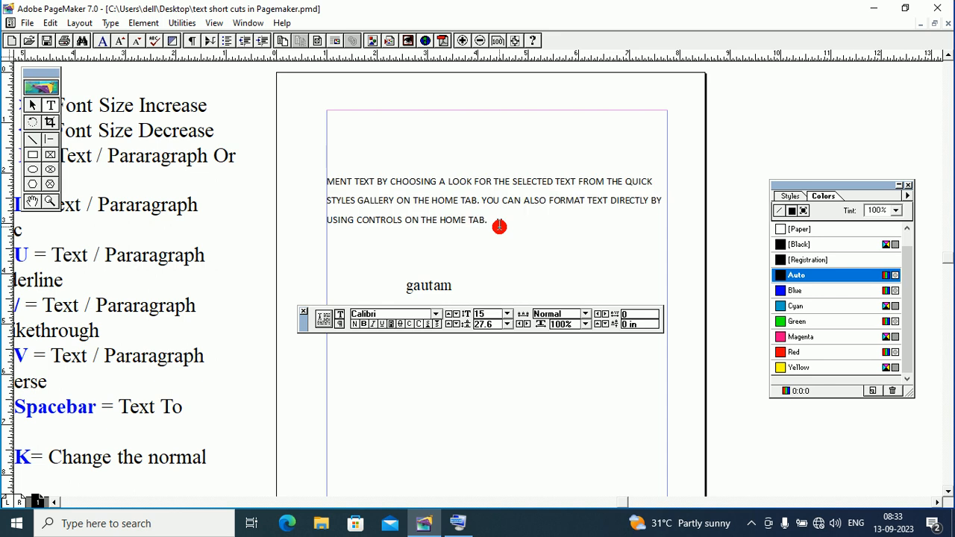
pyautogui.tripleClick(499, 226)
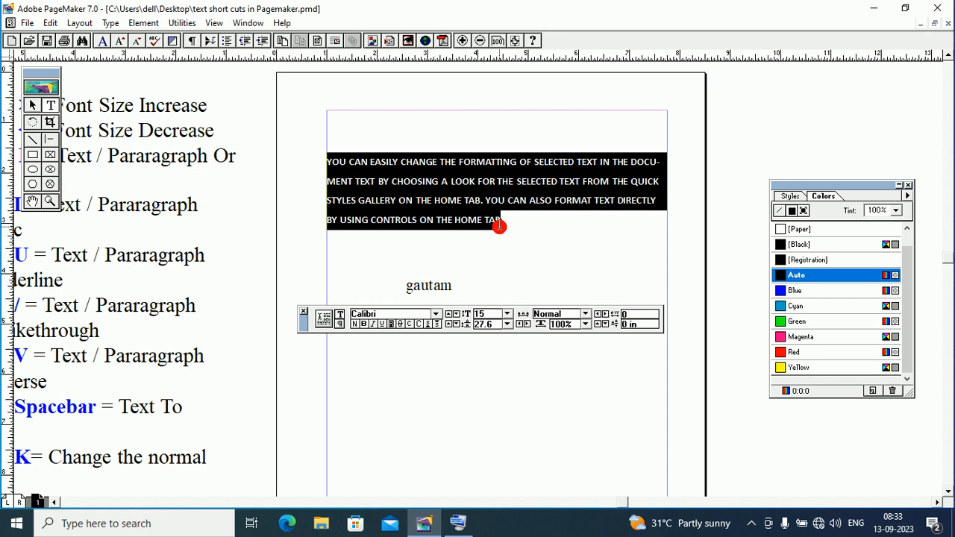
pyautogui.click(499, 227)
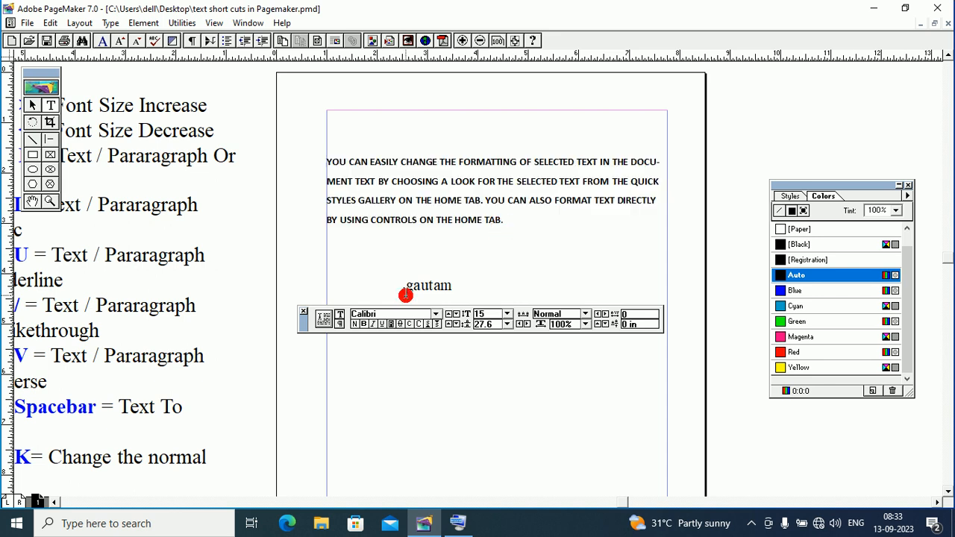
# - Select the name below the paragraph and increase its font size to 46 points
pyautogui.moveTo(405, 296); pyautogui.dragTo(463, 291)
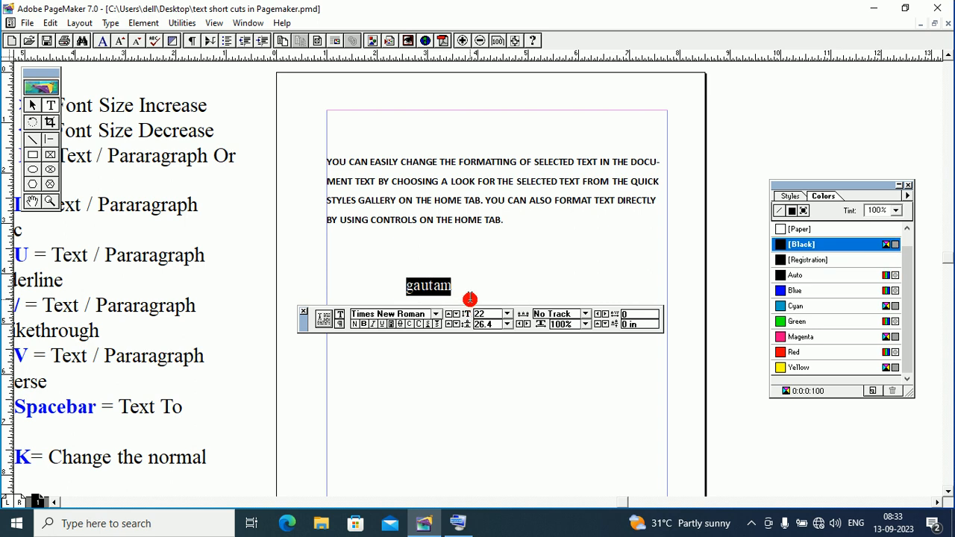
pyautogui.hotkey('ctrl', 'shift', '.')
pyautogui.hotkey('ctrl', 'shift', '.')
pyautogui.hotkey('ctrl', 'shift', '.')
pyautogui.hotkey('ctrl', 'shift', '.')
pyautogui.hotkey('ctrl', 'shift', '.')
pyautogui.hotkey('ctrl', 'shift', '.')
pyautogui.hotkey('ctrl', 'shift', '.')
pyautogui.hotkey('ctrl', 'shift', '.')
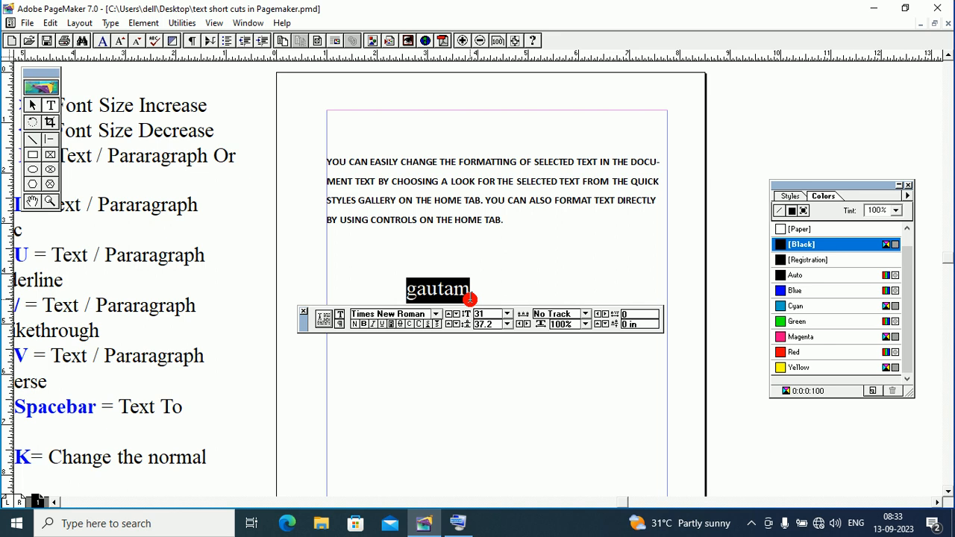
pyautogui.hotkey('ctrl', 'shift', '.')
pyautogui.hotkey('ctrl', 'shift', '.')
pyautogui.hotkey('ctrl', 'shift', '.')
pyautogui.hotkey('ctrl', 'shift', '.')
pyautogui.hotkey('ctrl', 'shift', '.')
pyautogui.hotkey('ctrl', 'shift', '.')
pyautogui.hotkey('ctrl', 'shift', '.')
pyautogui.hotkey('ctrl', 'shift', '.')
pyautogui.hotkey('ctrl', 'shift', '.')
pyautogui.hotkey('ctrl', 'shift', '.')
pyautogui.hotkey('ctrl', 'shift', '.')
pyautogui.hotkey('ctrl', 'shift', '.')
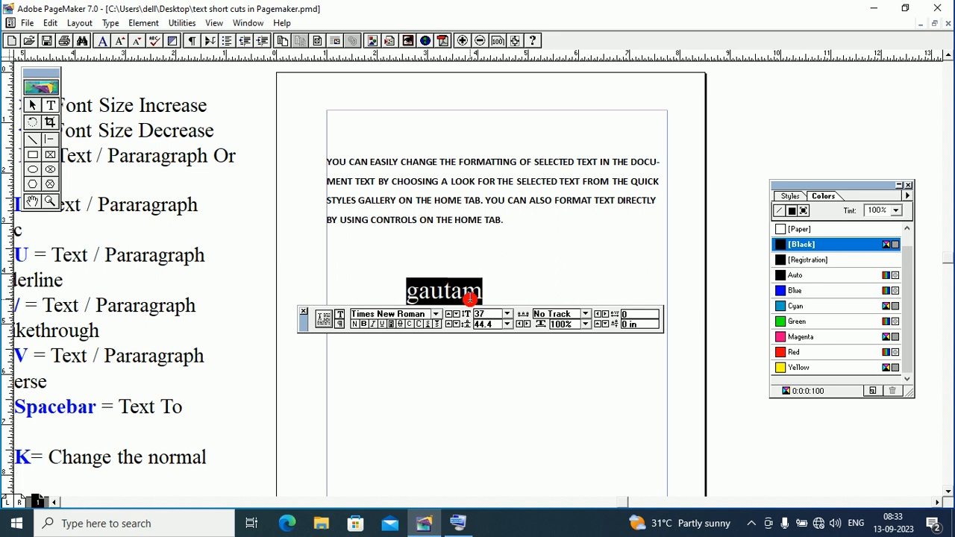
pyautogui.hotkey('ctrl', 'shift', '.')
pyautogui.hotkey('ctrl', 'shift', '.')
pyautogui.hotkey('ctrl', 'shift', '.')
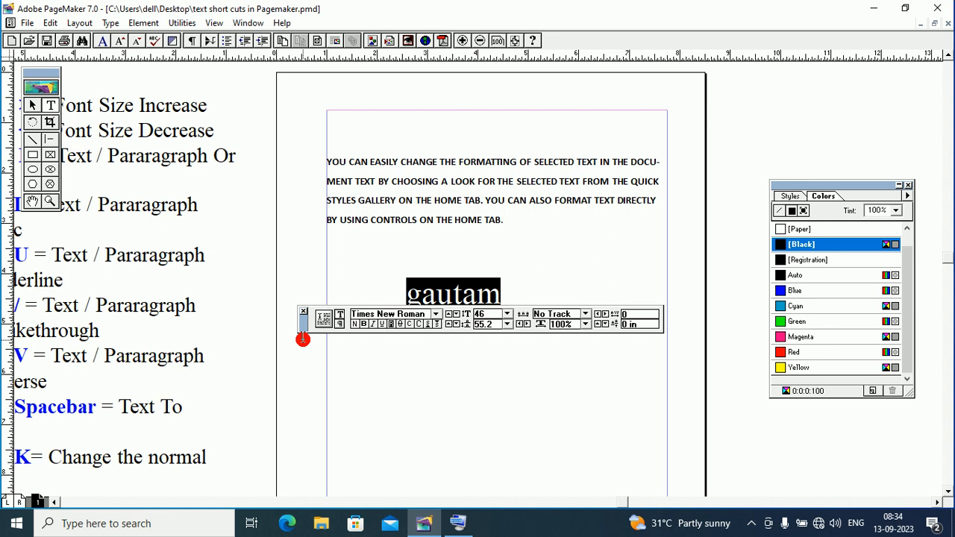
pyautogui.moveTo(302, 340); pyautogui.dragTo(312, 365)
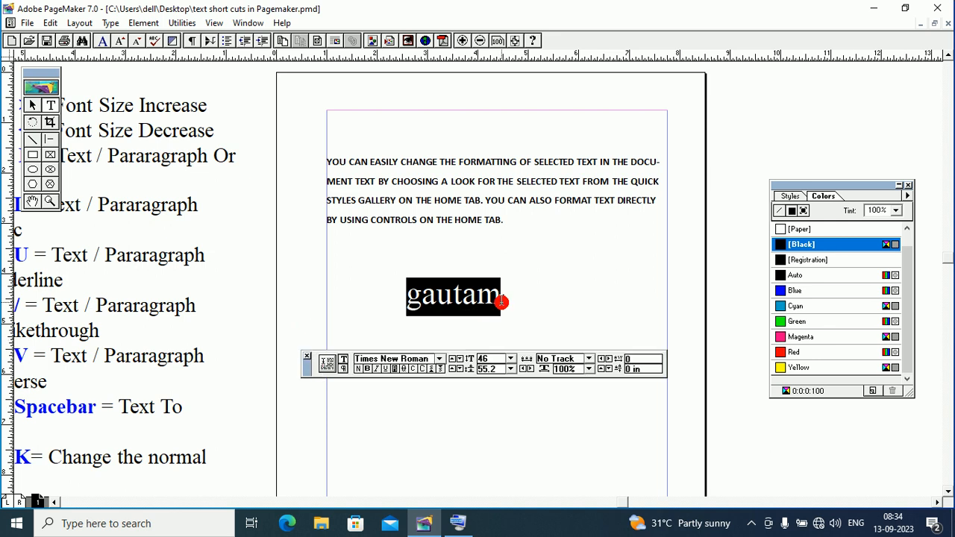
# - Make the enlarged name bold, and reselect it to restore the normal type style
pyautogui.hotkey('ctrl', 'shift', 'b')
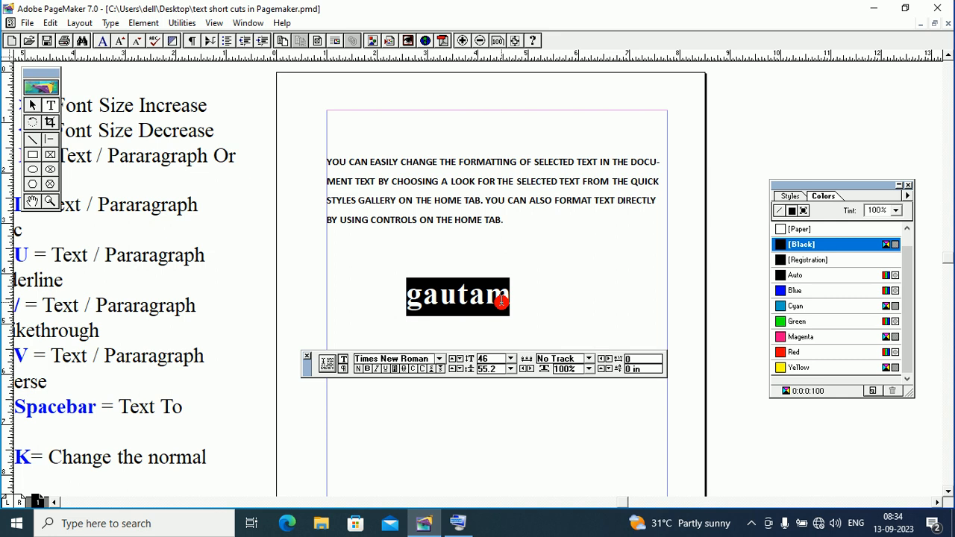
pyautogui.click(524, 297)
pyautogui.moveTo(518, 298); pyautogui.dragTo(405, 304)
pyautogui.hotkey('ctrl', 'shift', 'space')
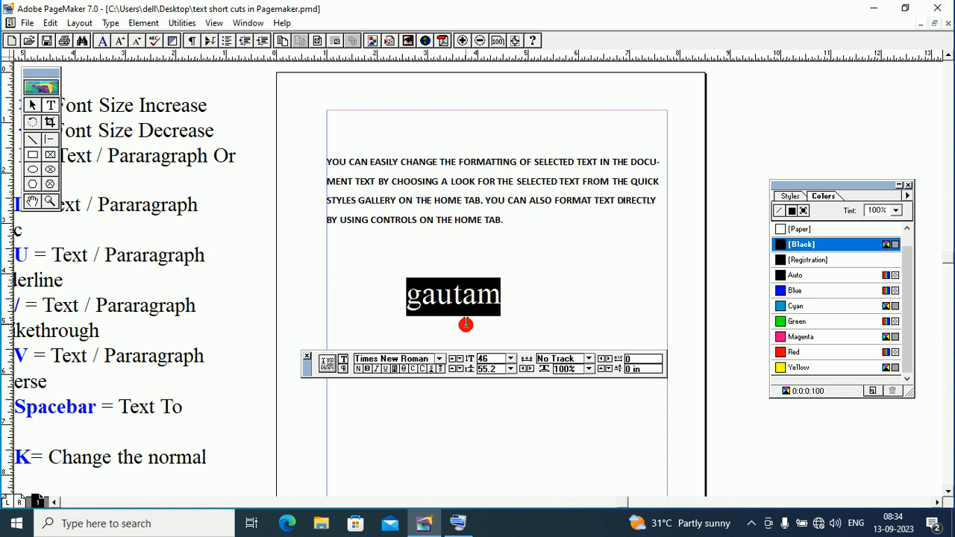
# - Make the selected name bold again, and try italic on it before removing the italic
pyautogui.hotkey('ctrl', 'shift', 'b')
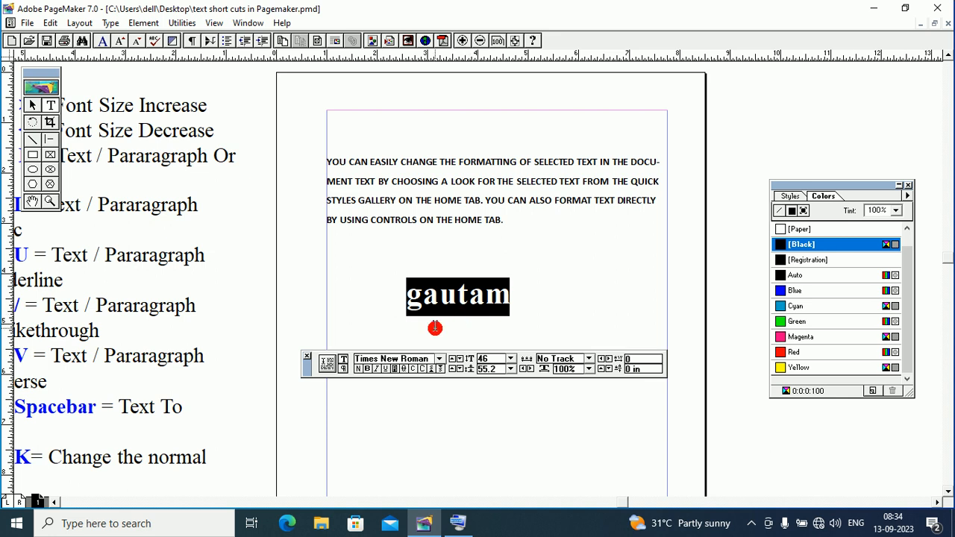
pyautogui.hotkey('ctrl', 'shift', 'i')
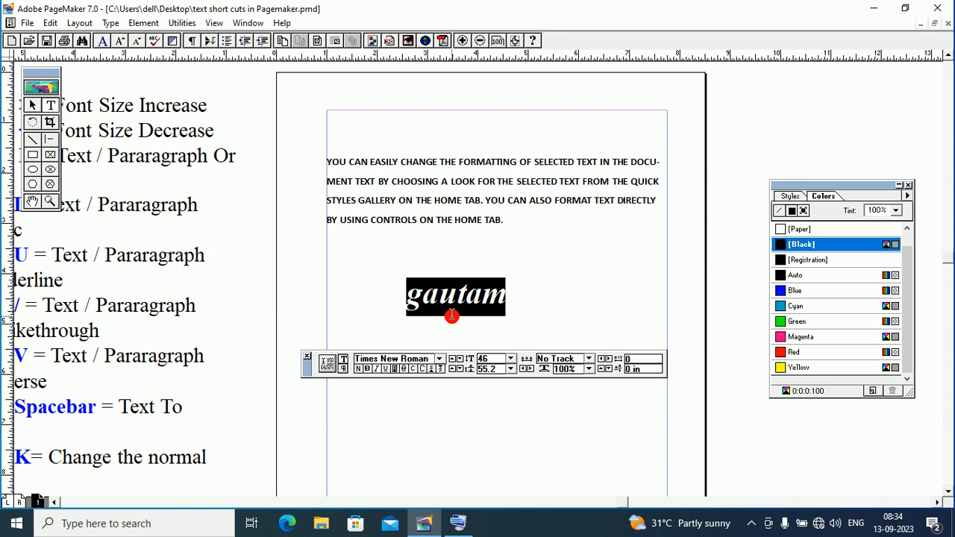
pyautogui.hotkey('ctrl', 'shift', 'i')
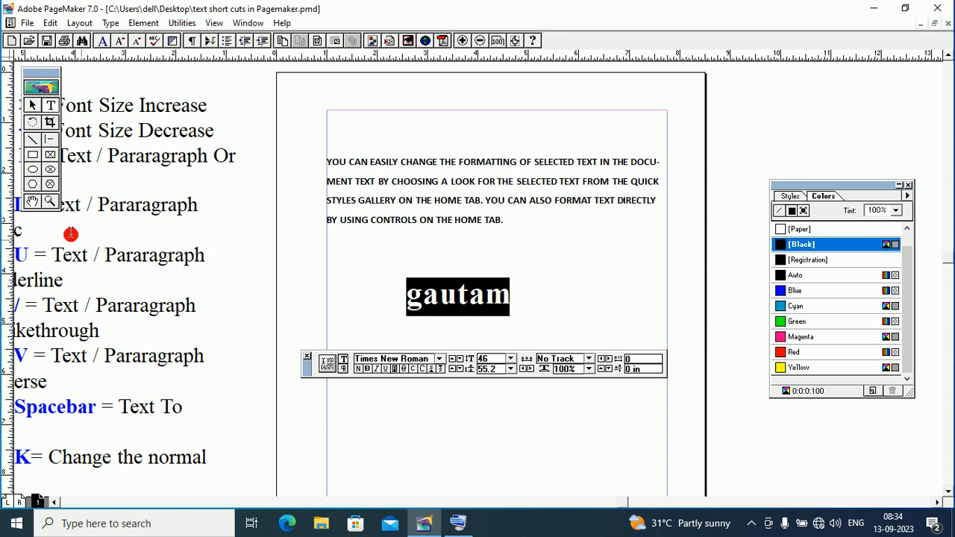
# - Check the underline and strikethrough entries in the shortcut list, and underline the name below the paragraph
pyautogui.click(32, 201)
pyautogui.moveTo(90, 241); pyautogui.dragTo(281, 240)
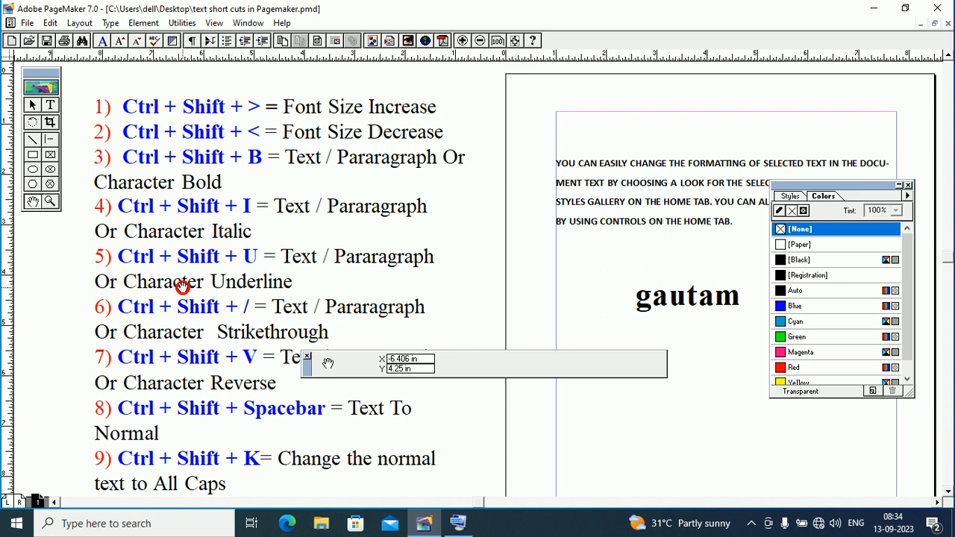
pyautogui.moveTo(182, 288); pyautogui.dragTo(180, 267)
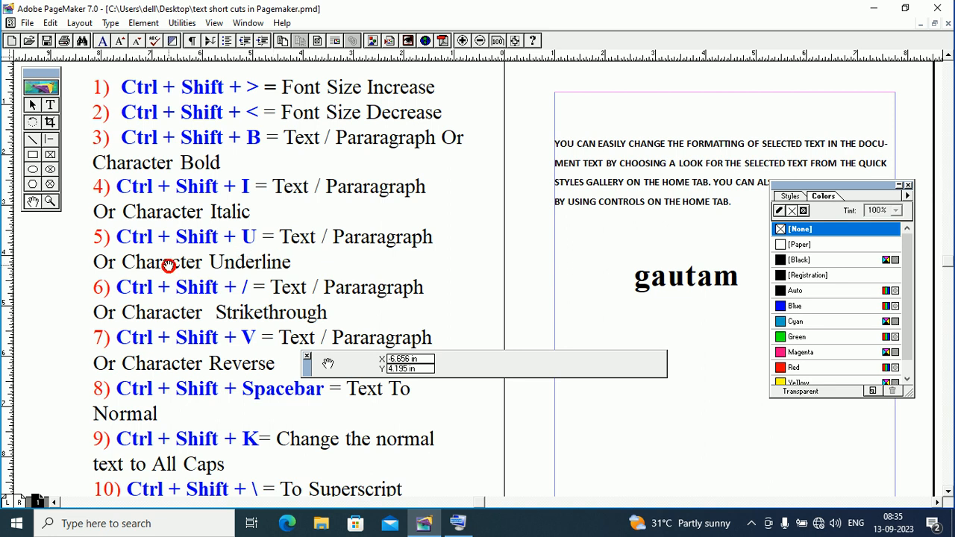
pyautogui.moveTo(156, 299); pyautogui.dragTo(144, 269)
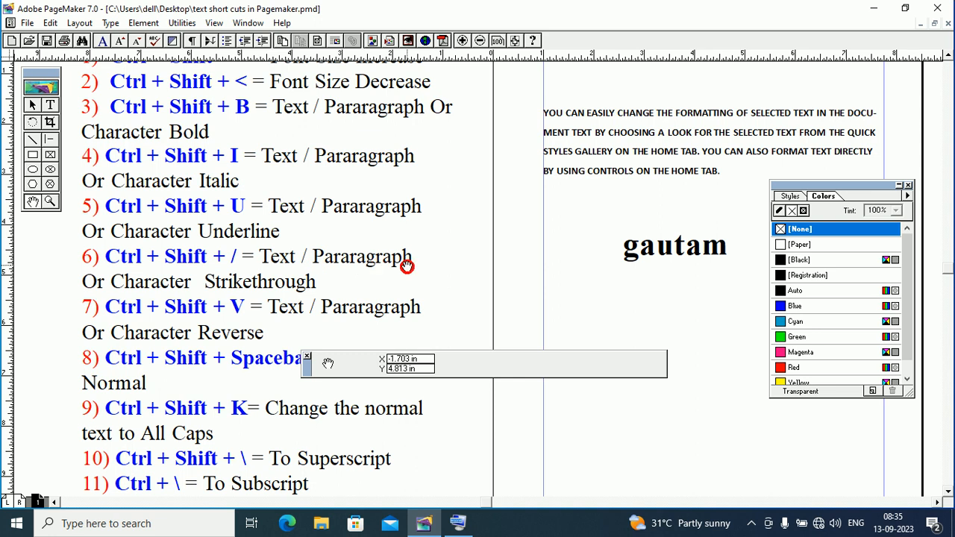
pyautogui.moveTo(564, 244); pyautogui.dragTo(444, 248)
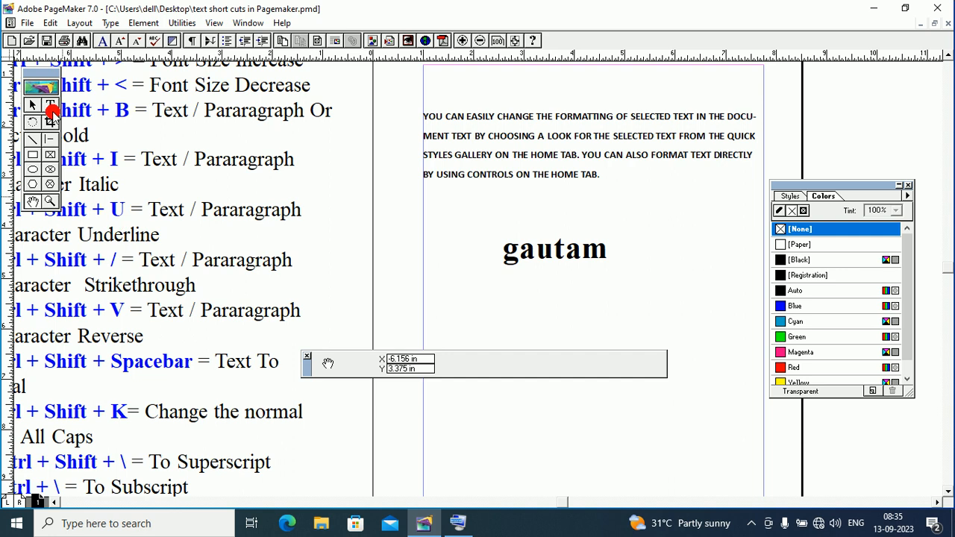
pyautogui.click(50, 107)
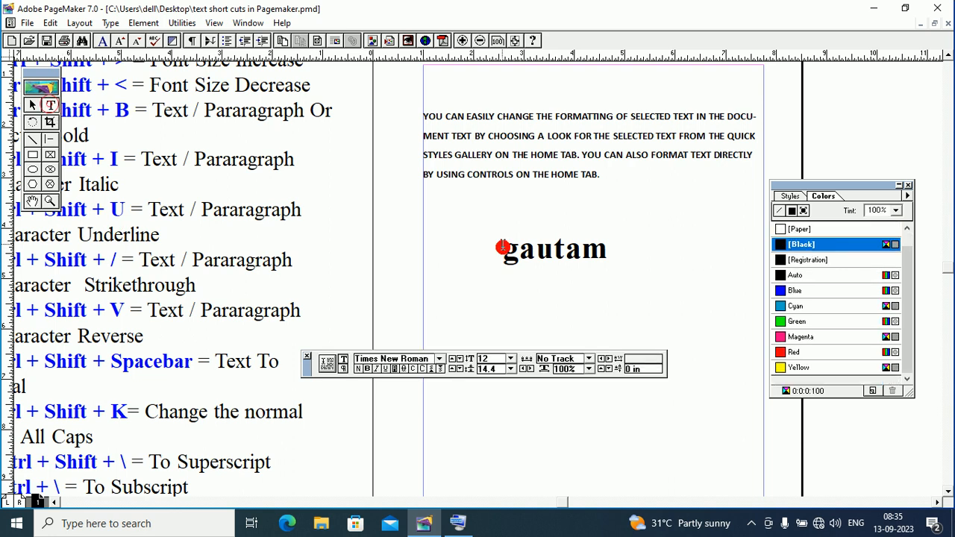
pyautogui.moveTo(502, 247); pyautogui.dragTo(619, 261)
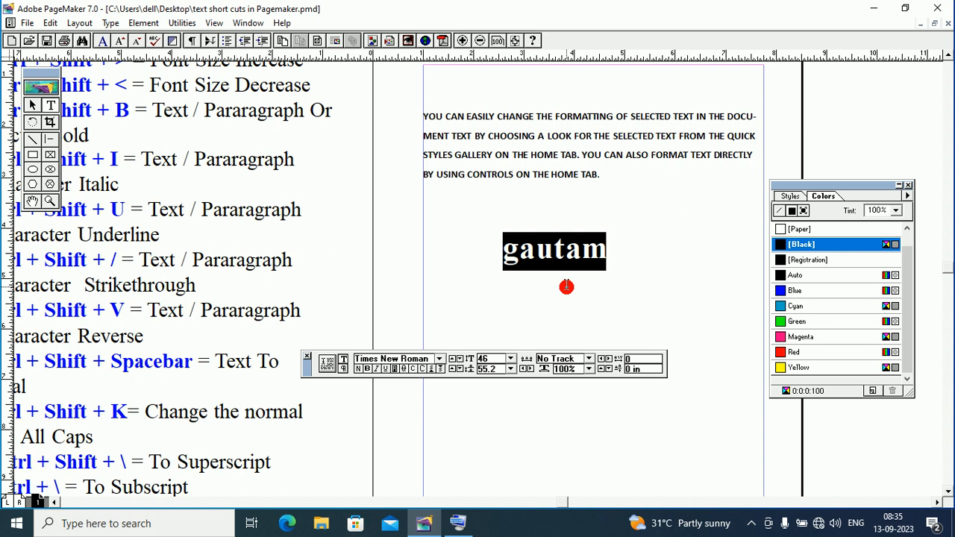
pyautogui.hotkey('ctrl', 'shift', 'u')
pyautogui.click(567, 287)
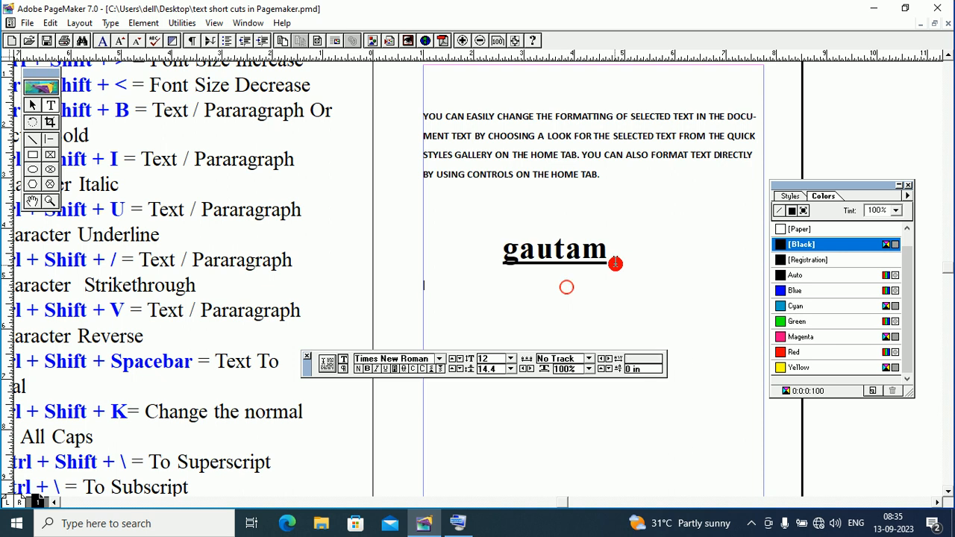
pyautogui.moveTo(616, 263); pyautogui.dragTo(487, 272)
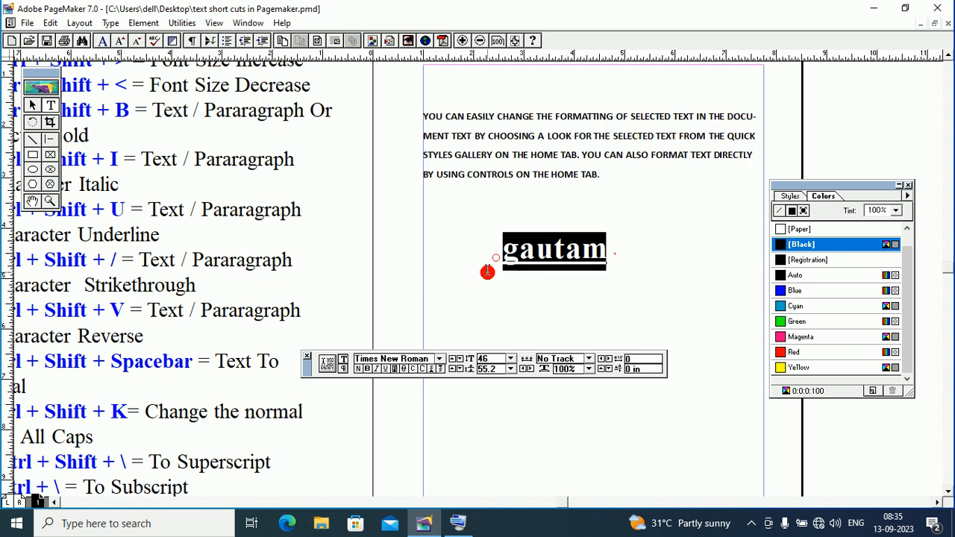
# - Select all four lines of the Calibri paragraph and underline them
pyautogui.moveTo(598, 177); pyautogui.dragTo(408, 121)
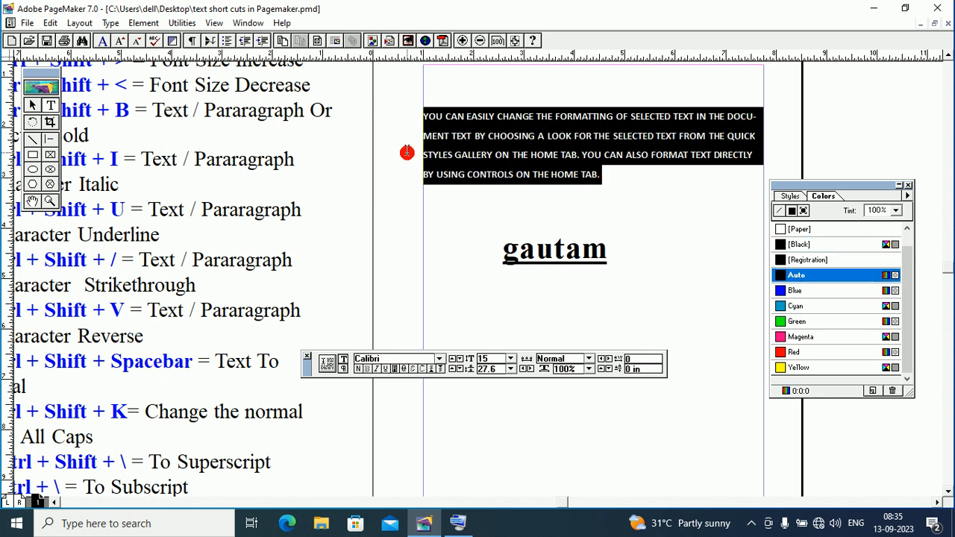
pyautogui.hotkey('ctrl', 'shift', 'u')
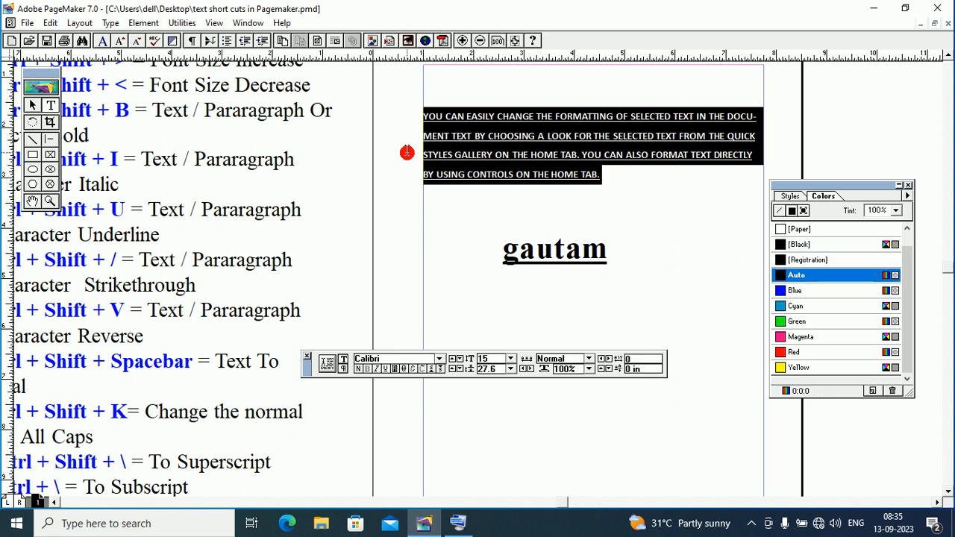
pyautogui.click(613, 186)
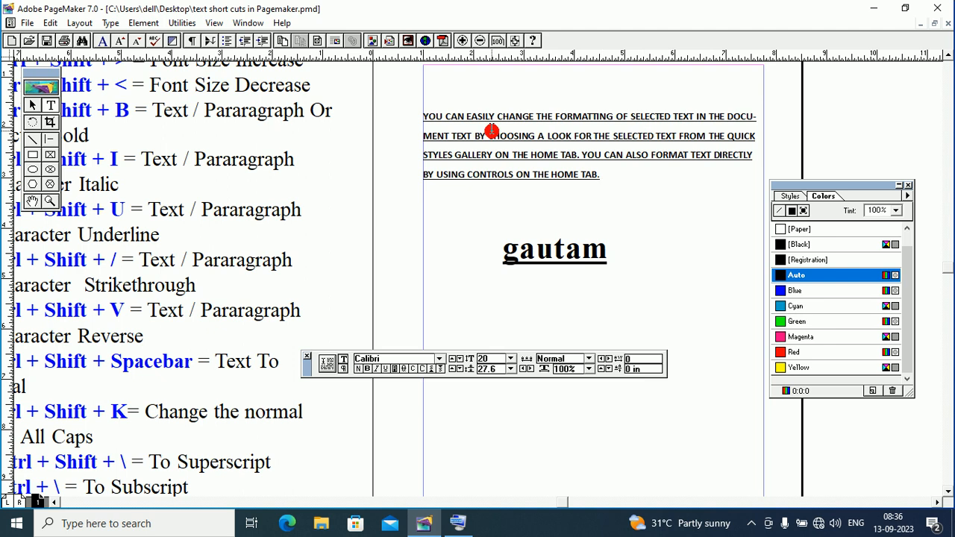
# - Apply strikethrough to "CHOOSING A LOOK FOR THE SELECTED TEXT" in the paragraph's second line
pyautogui.moveTo(489, 135); pyautogui.dragTo(678, 140)
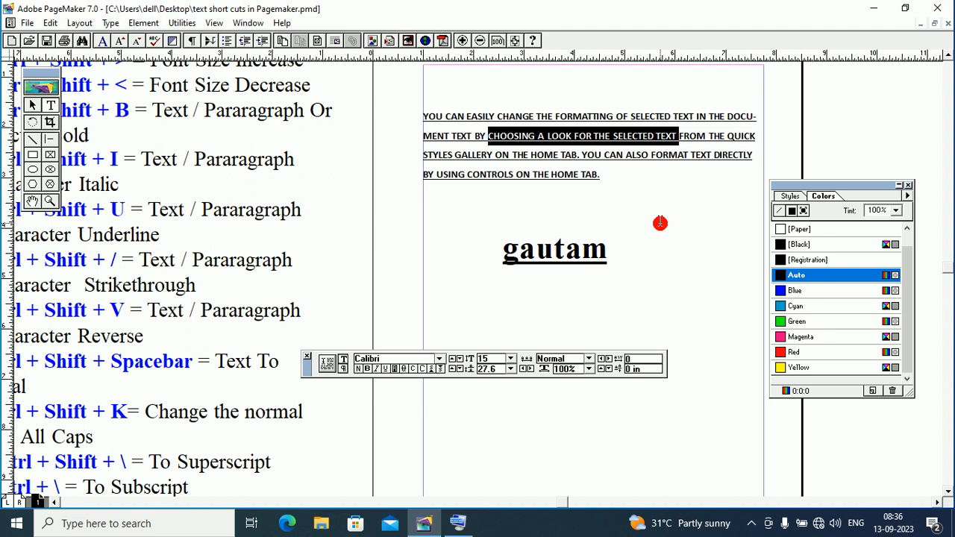
pyautogui.hotkey('ctrl', 'shift', '/')
pyautogui.click(632, 209)
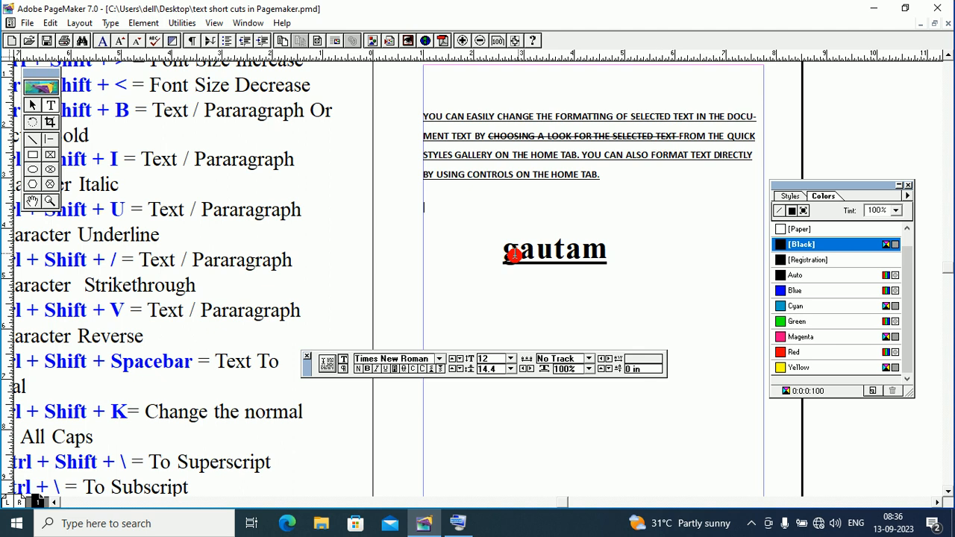
# - Apply strikethrough to the underlined name below the paragraph
pyautogui.moveTo(514, 255); pyautogui.dragTo(610, 258)
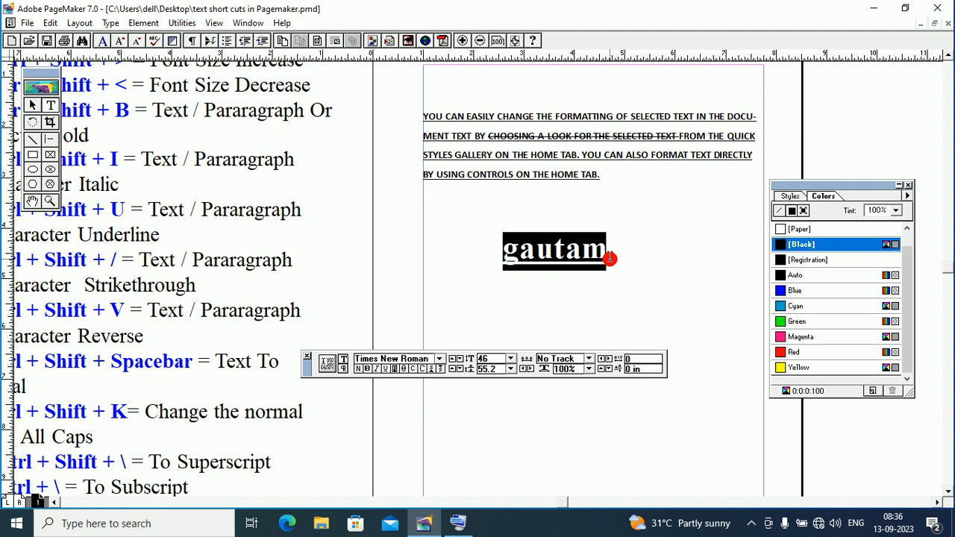
pyautogui.hotkey('ctrl', 'shift', '/')
pyautogui.click(611, 258)
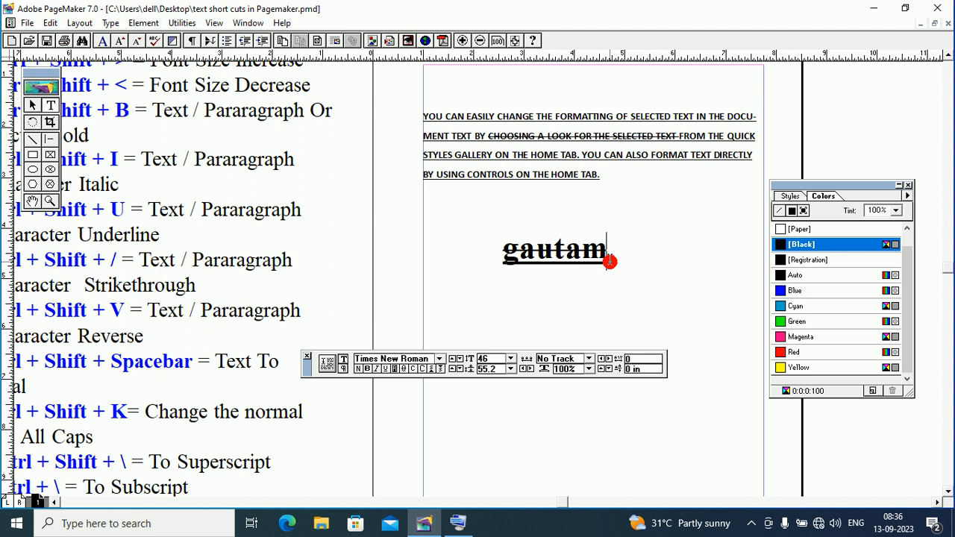
# - Reselect the name and remove both its underline and its strikethrough
pyautogui.moveTo(610, 261); pyautogui.dragTo(493, 256)
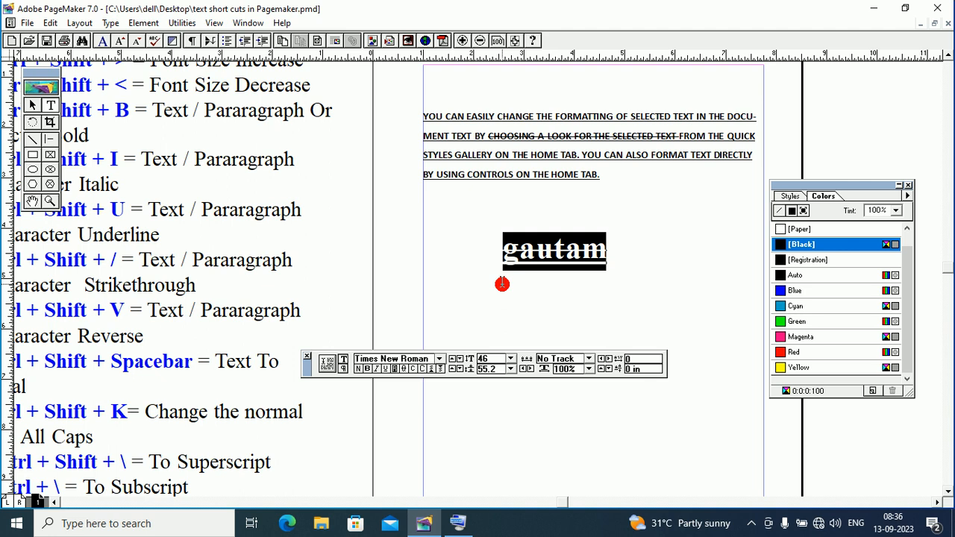
pyautogui.hotkey('ctrl', 'shift', 'u')
pyautogui.hotkey('ctrl', 'shift', '/')
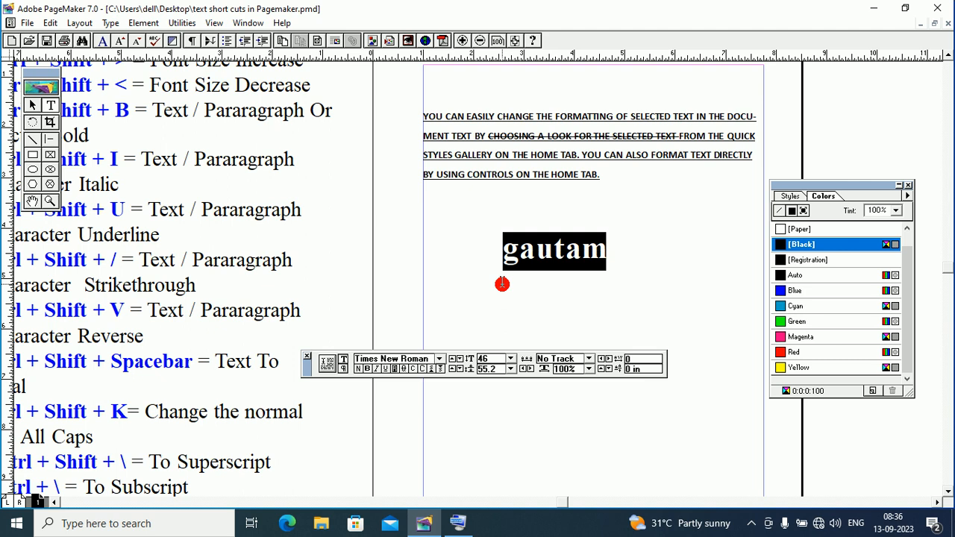
# - Select the whole four-line Calibri paragraph and remove its underline
pyautogui.moveTo(604, 172)
pyautogui.mouseDown()
pyautogui.moveTo(486, 161)
pyautogui.moveTo(186, 207)
pyautogui.moveTo(319, 225)
pyautogui.mouseUp()
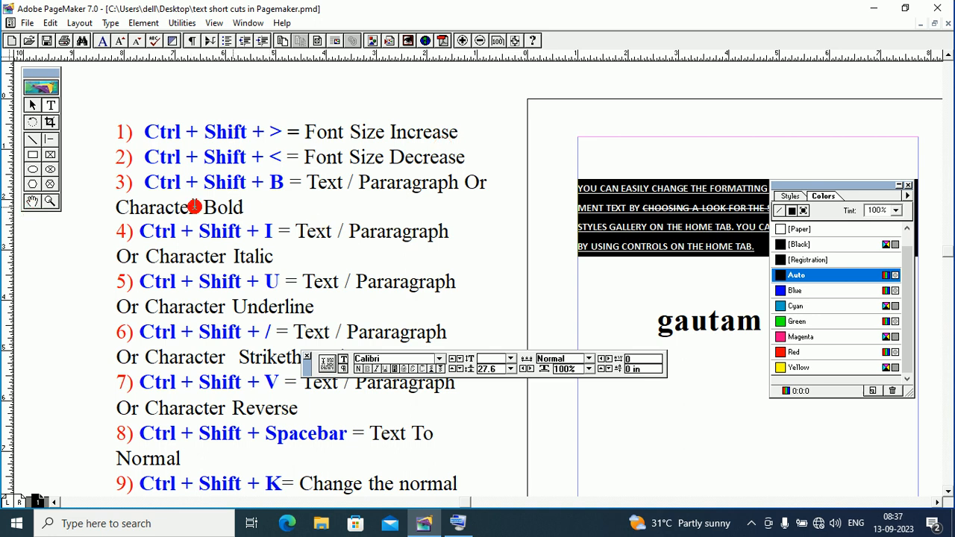
pyautogui.click(32, 201)
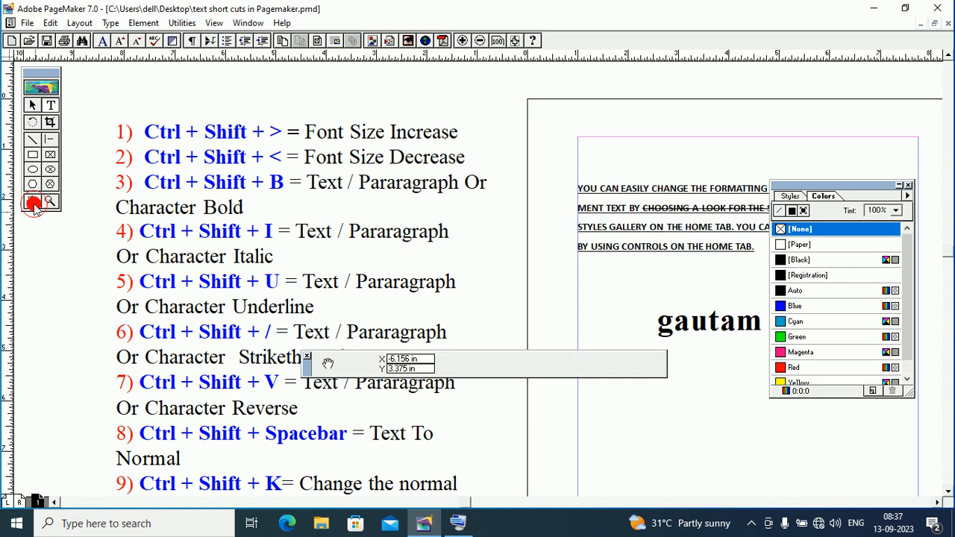
pyautogui.moveTo(508, 244); pyautogui.dragTo(173, 152)
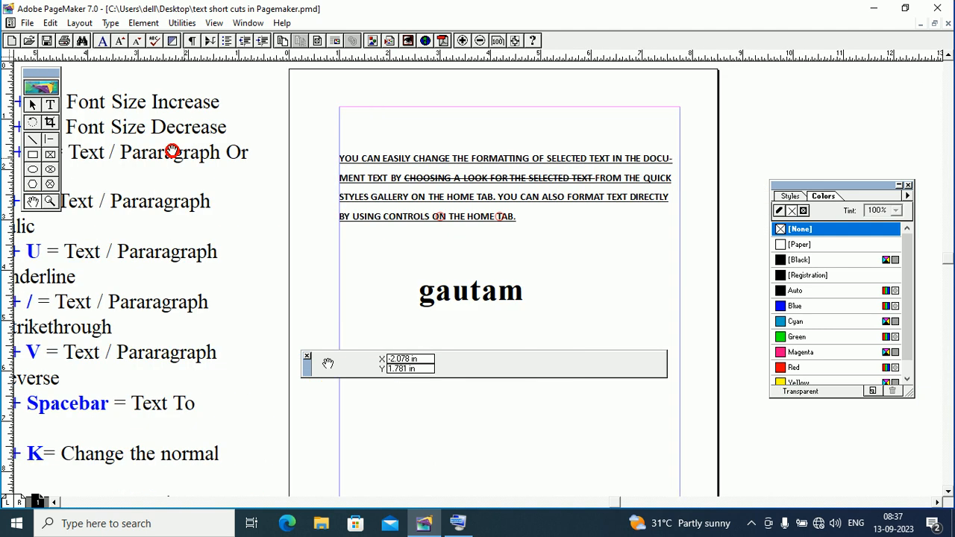
pyautogui.click(49, 105)
pyautogui.moveTo(149, 114); pyautogui.dragTo(424, 186)
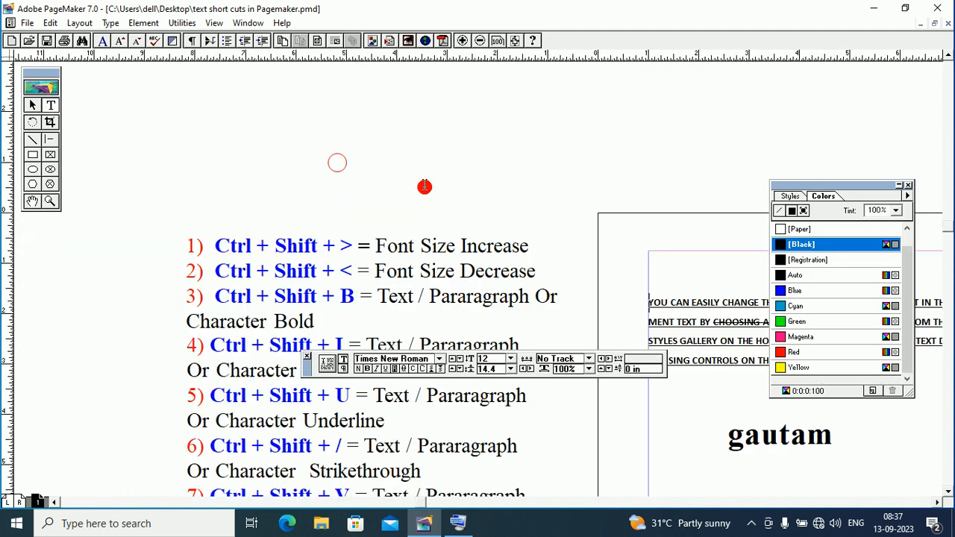
pyautogui.click(36, 206)
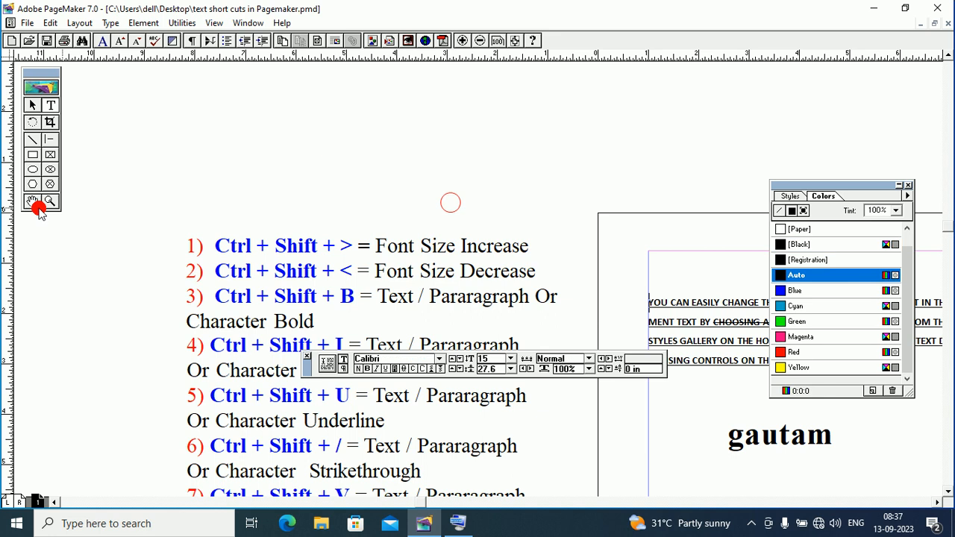
pyautogui.moveTo(433, 239); pyautogui.dragTo(309, 139)
pyautogui.moveTo(566, 247); pyautogui.dragTo(302, 156)
pyautogui.click(50, 105)
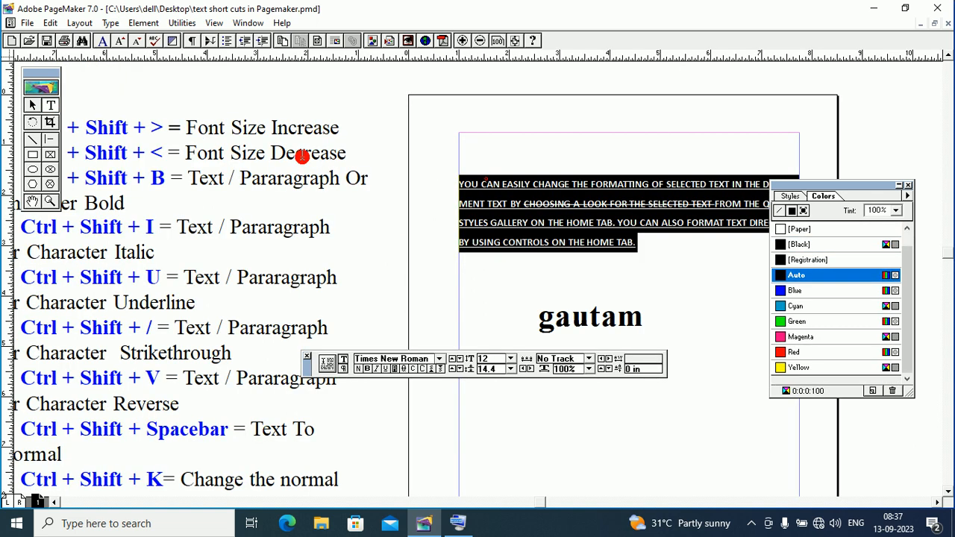
pyautogui.click(582, 280)
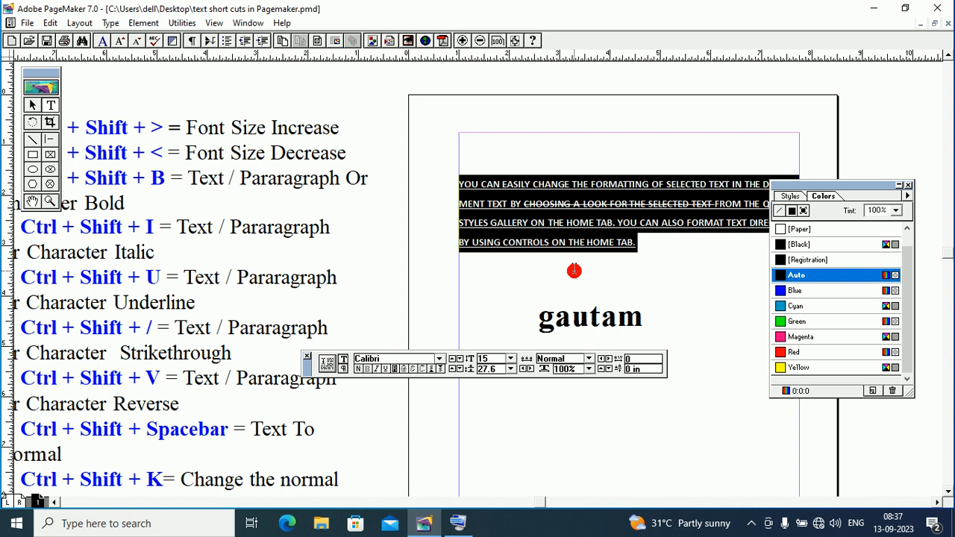
pyautogui.click(574, 270)
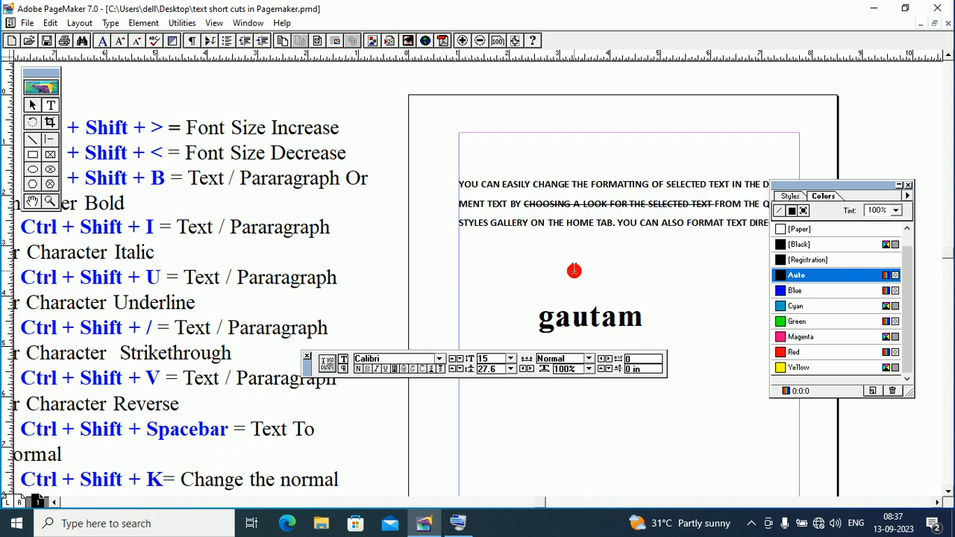
# - Reselect the whole paragraph and toggle strikethrough on and off to clear it from all the text
pyautogui.hotkey('ctrl', 'a')
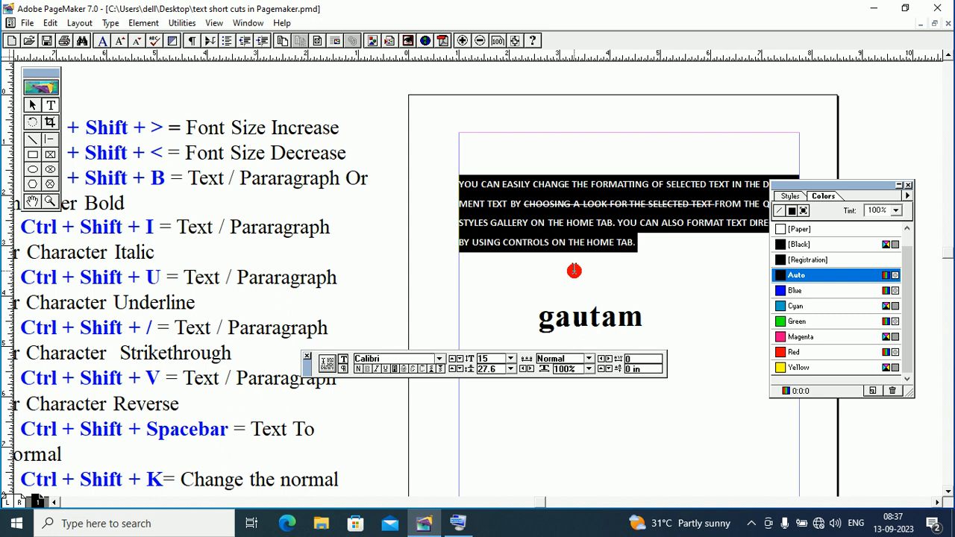
pyautogui.hotkey('ctrl', 'shift', '/')
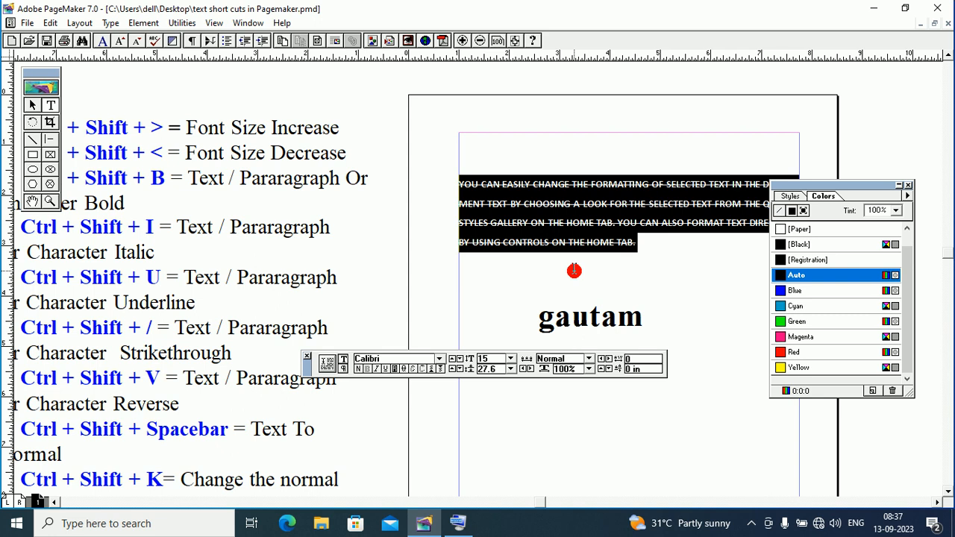
pyautogui.hotkey('ctrl', 'shift', '/')
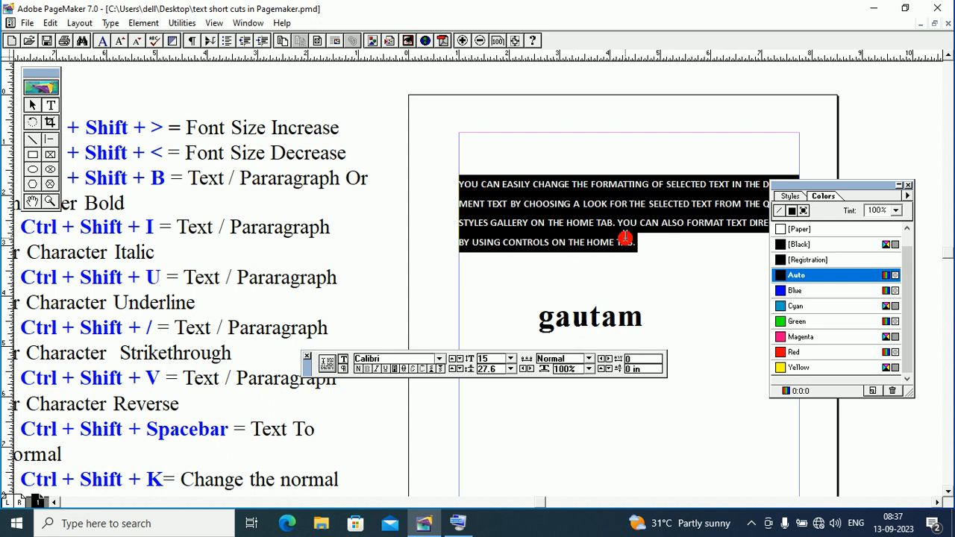
# - Review the strikethrough shortcut in the list and point out its slash key on the On-Screen Keyboard
pyautogui.click(32, 202)
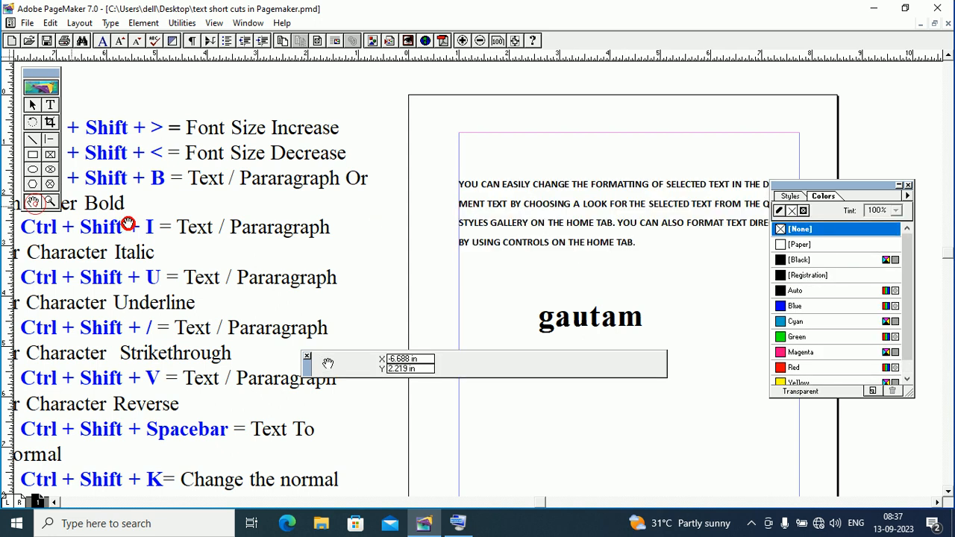
pyautogui.moveTo(128, 224); pyautogui.dragTo(178, 216)
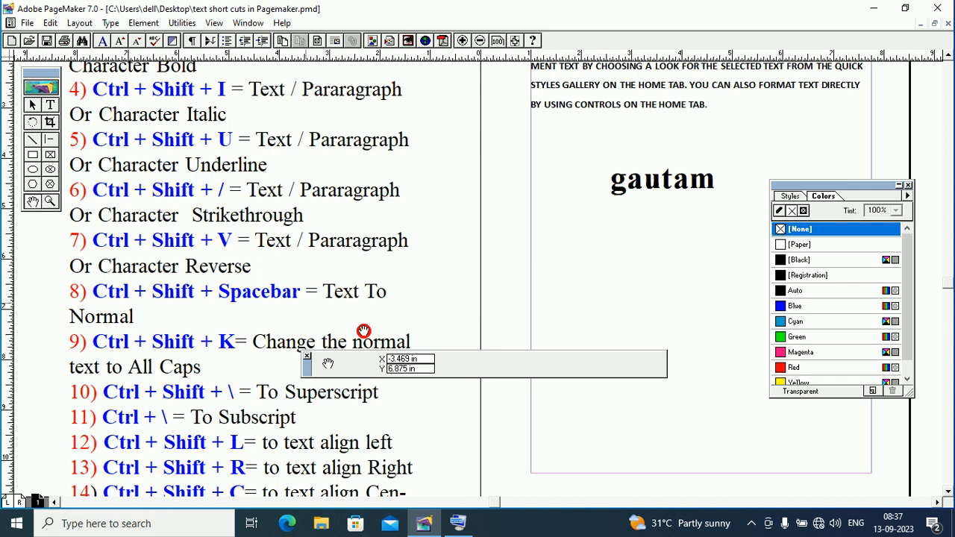
pyautogui.click(458, 524)
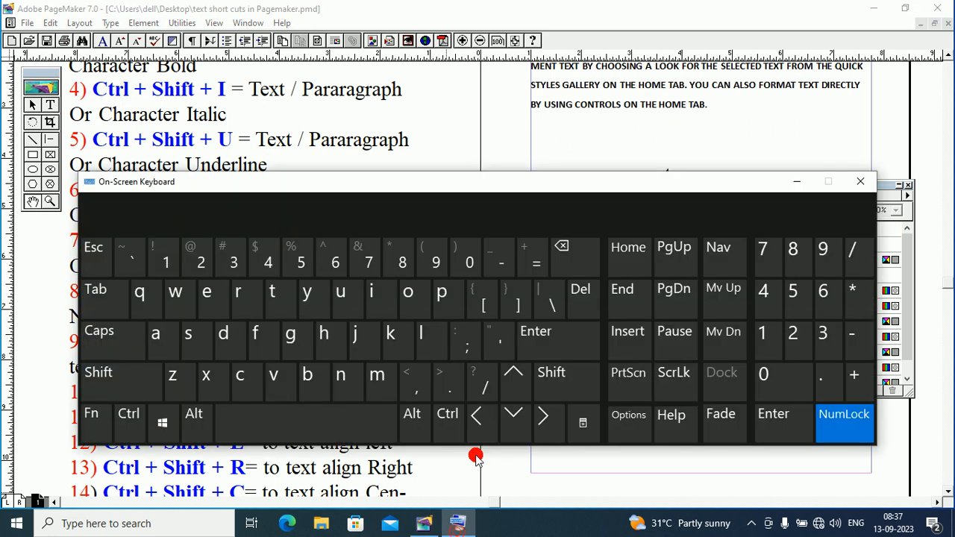
pyautogui.click(487, 394)
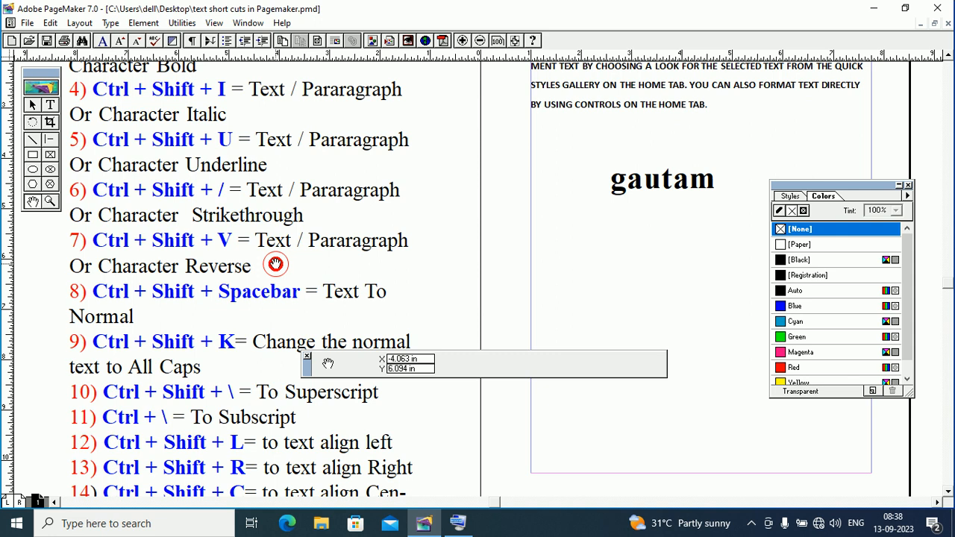
# - Select the name below the paragraph and apply the Reverse text style to it
pyautogui.moveTo(275, 263); pyautogui.dragTo(276, 229)
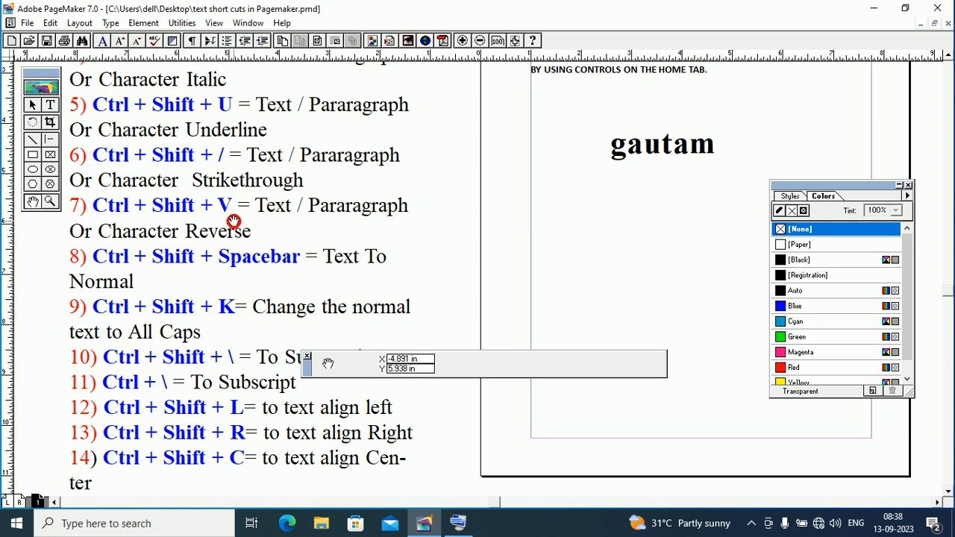
pyautogui.moveTo(319, 236); pyautogui.dragTo(66, 179)
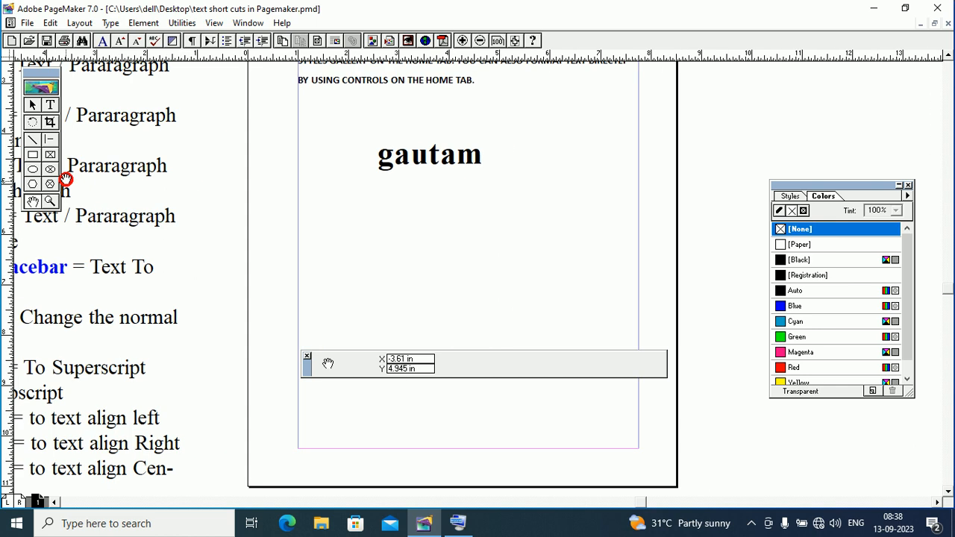
pyautogui.click(50, 105)
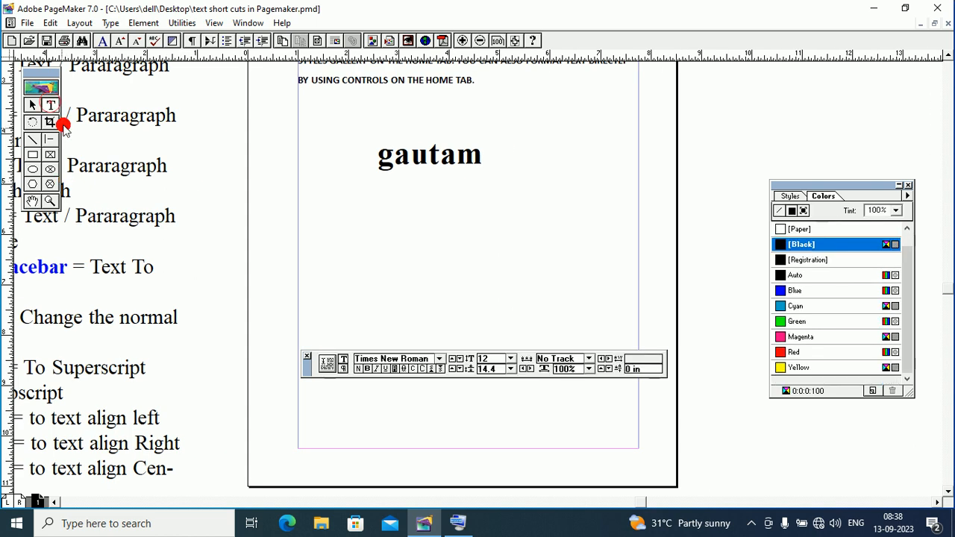
pyautogui.click(483, 159)
pyautogui.moveTo(484, 159); pyautogui.dragTo(371, 161)
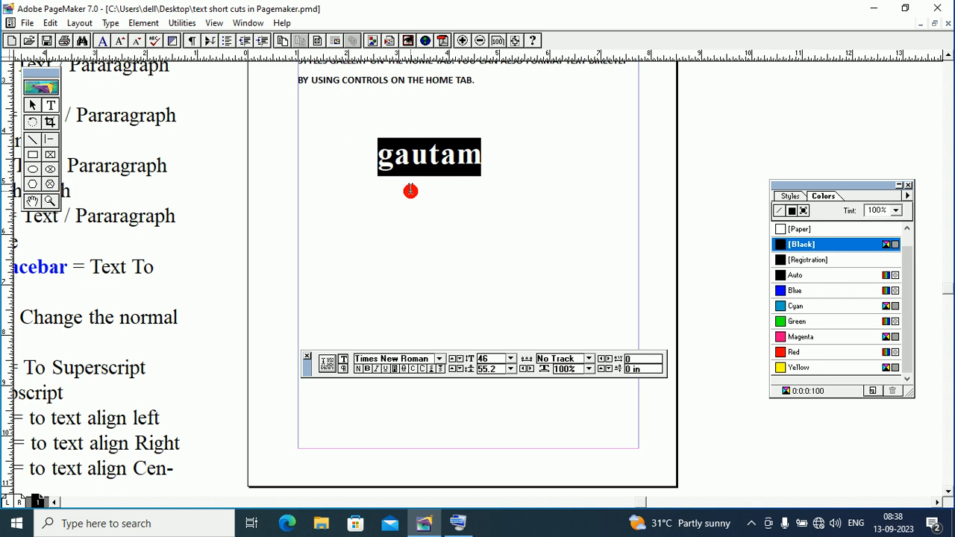
pyautogui.hotkey('ctrl', 'shift', 'v')
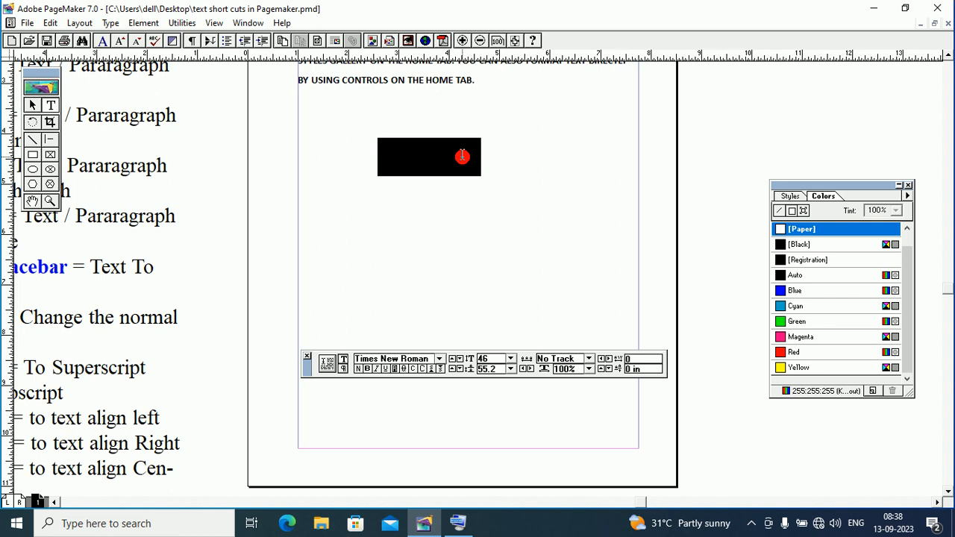
pyautogui.click(435, 197)
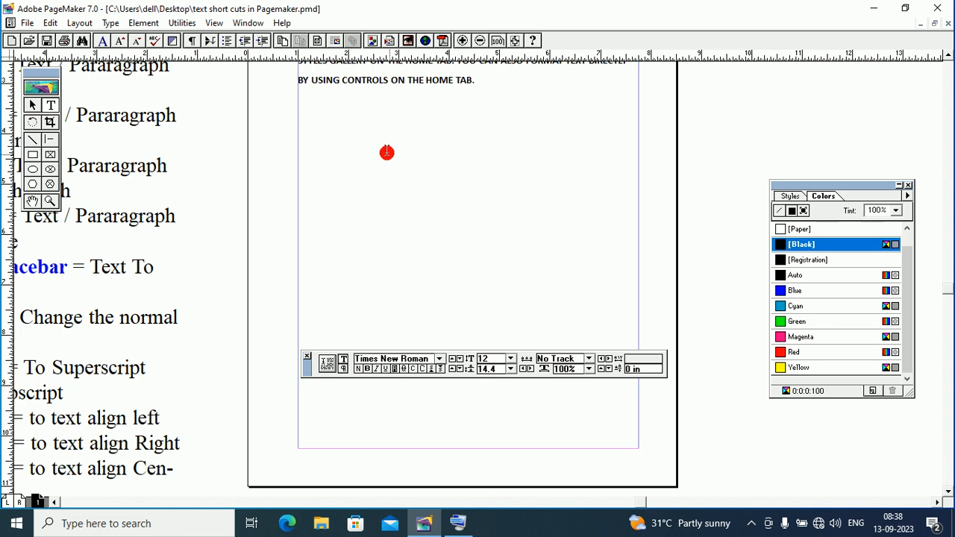
# - Reselect the reversed name and set its text color to Black
pyautogui.click(480, 156)
pyautogui.moveTo(480, 156); pyautogui.dragTo(364, 159)
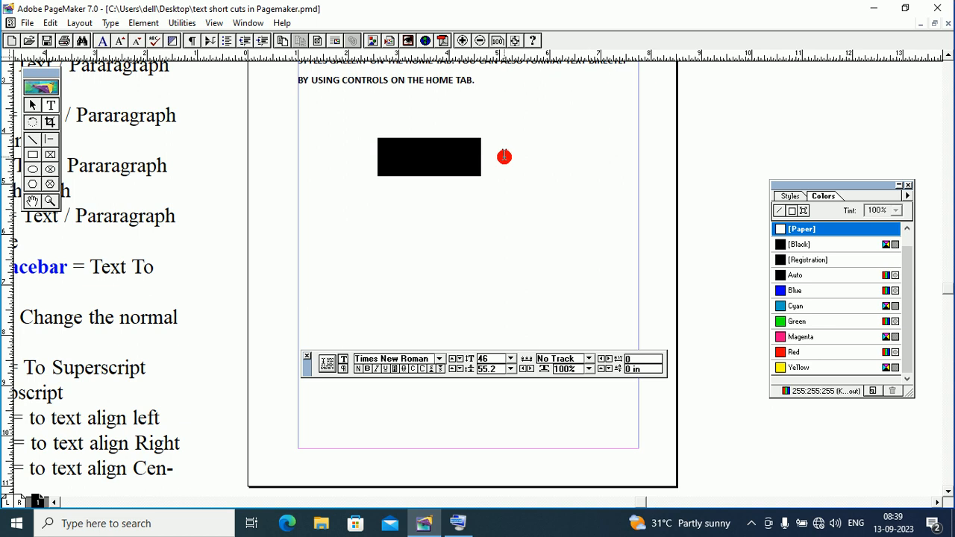
pyautogui.click(481, 159)
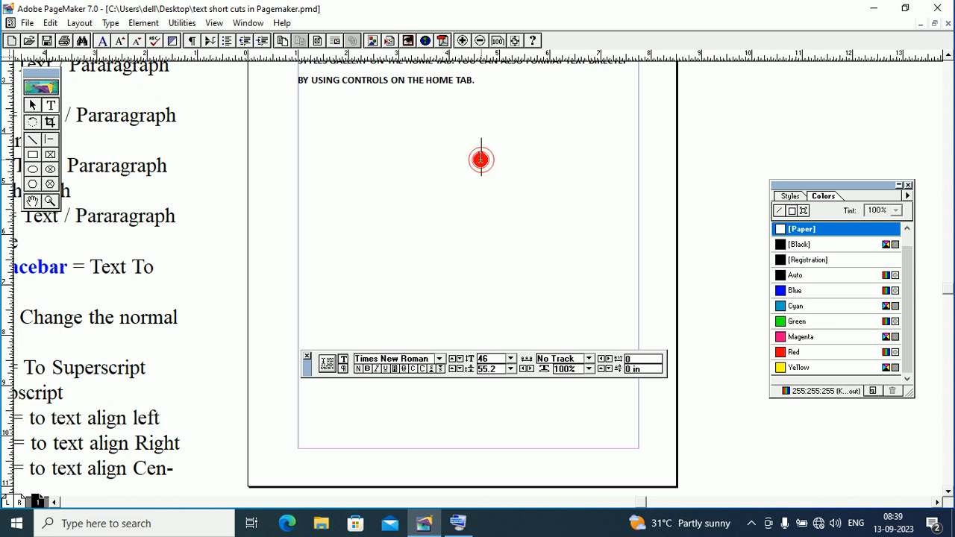
pyautogui.moveTo(481, 159); pyautogui.dragTo(377, 157)
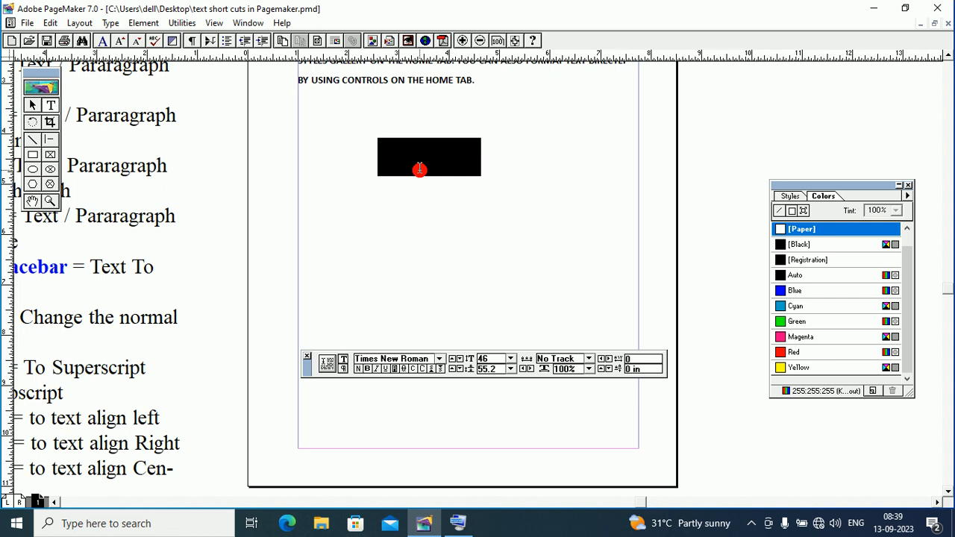
pyautogui.click(779, 246)
pyautogui.click(394, 215)
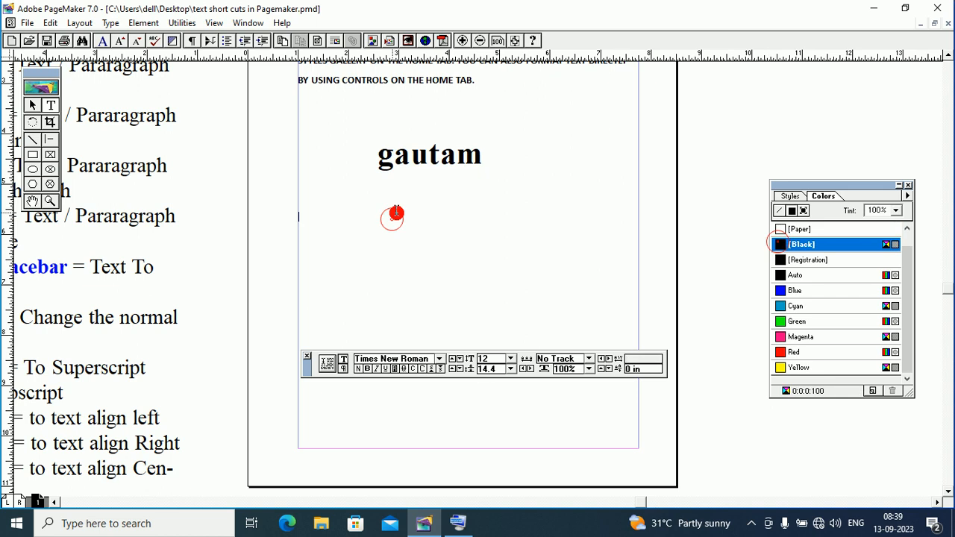
# - Draw a rectangle about 3.8 in wide and 1.1 in high below the name and fill it with Black
pyautogui.click(32, 155)
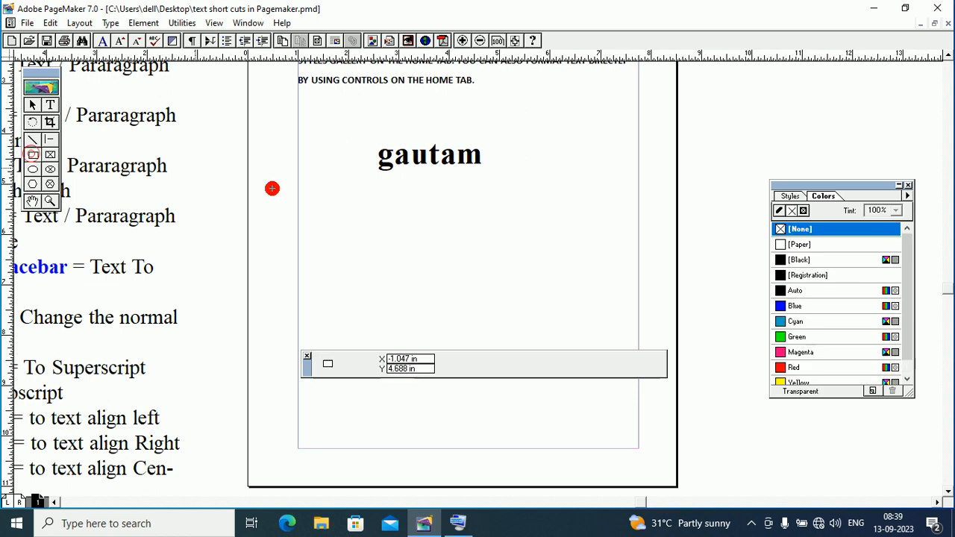
pyautogui.moveTo(385, 233)
pyautogui.mouseDown()
pyautogui.moveTo(523, 283)
pyautogui.moveTo(575, 289)
pyautogui.mouseUp()
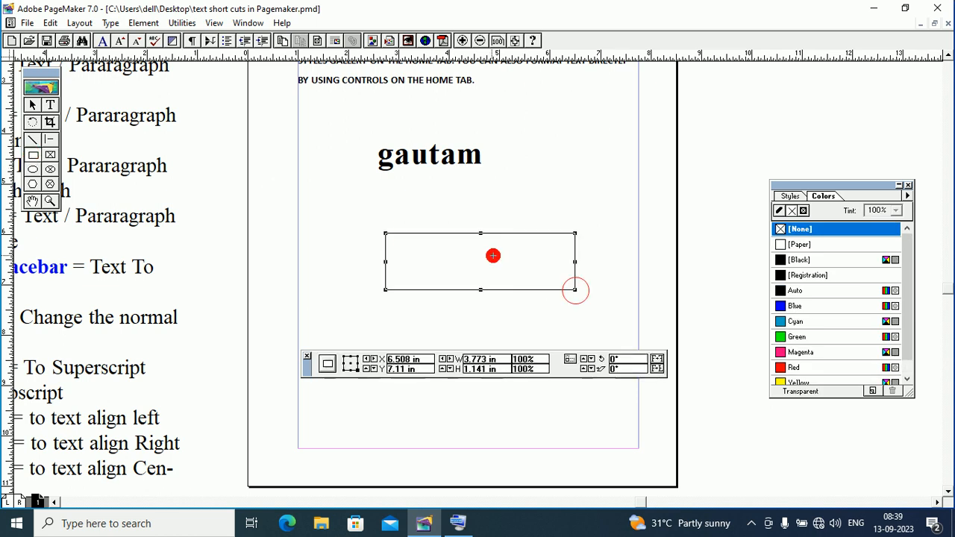
pyautogui.click(780, 263)
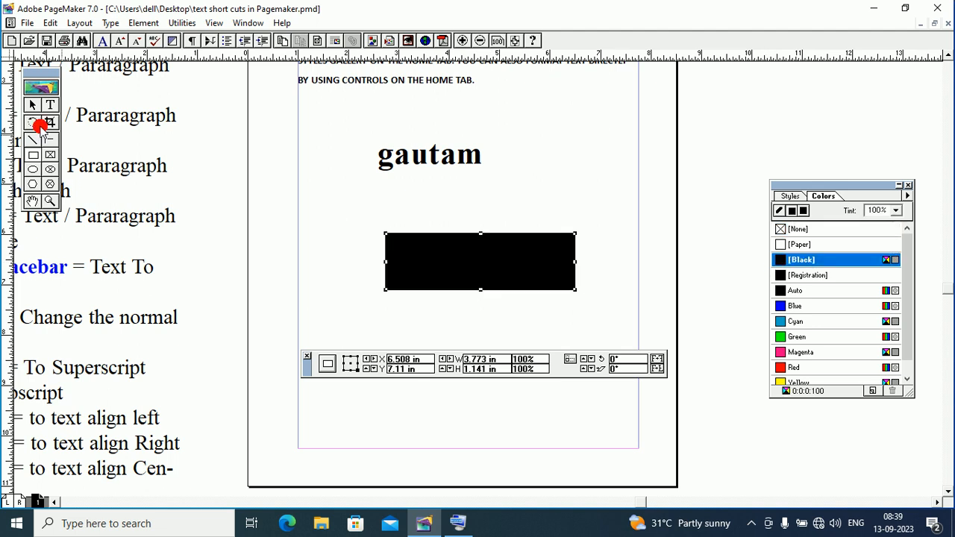
# - Move the name's text block down so it lies within the black rectangle
pyautogui.click(32, 104)
pyautogui.click(427, 173)
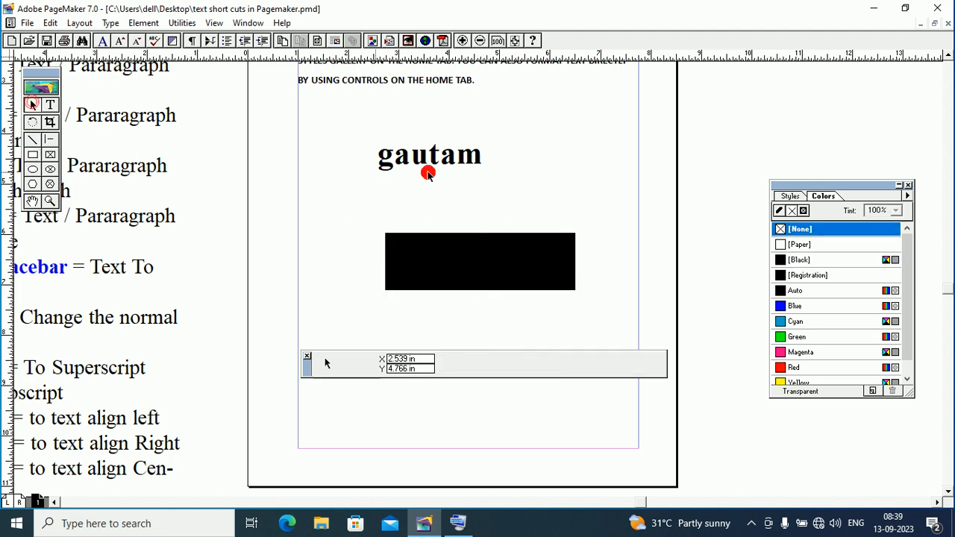
pyautogui.click(432, 157)
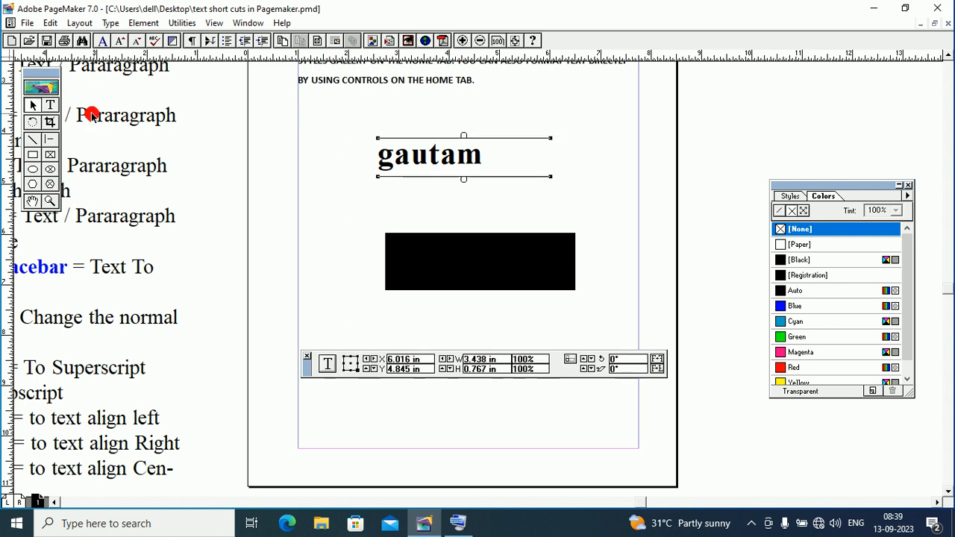
pyautogui.click(34, 104)
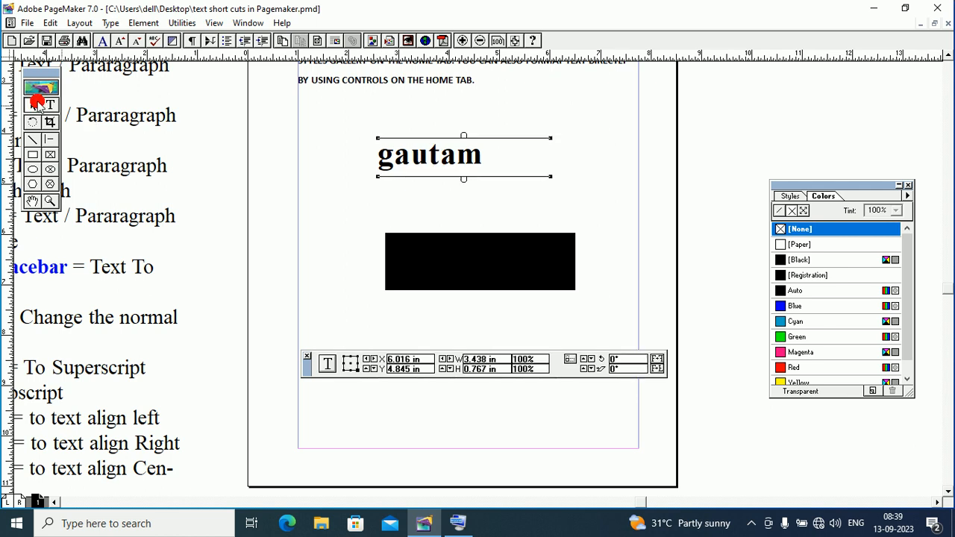
pyautogui.click(424, 174)
pyautogui.click(436, 158)
pyautogui.moveTo(436, 158); pyautogui.dragTo(453, 198)
pyautogui.click(499, 267)
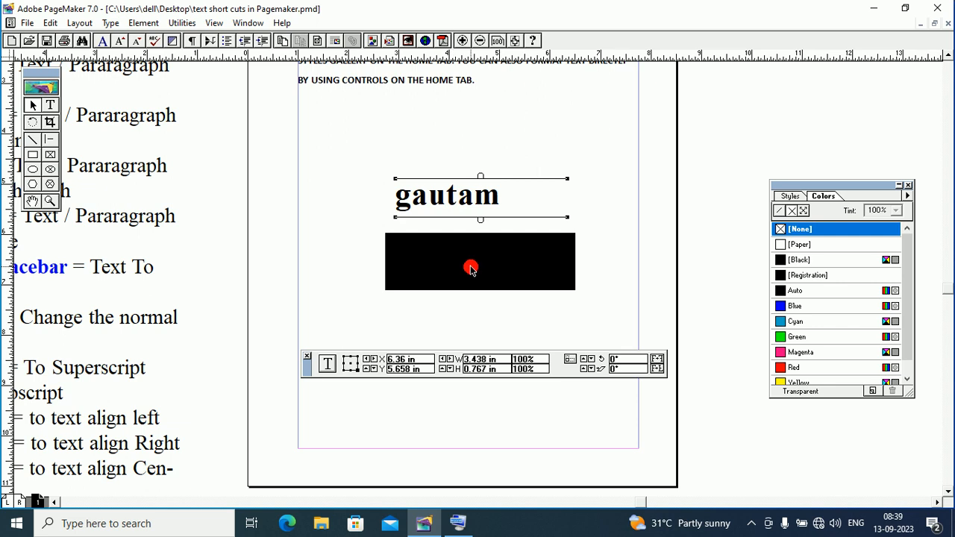
pyautogui.moveTo(447, 197); pyautogui.dragTo(452, 258)
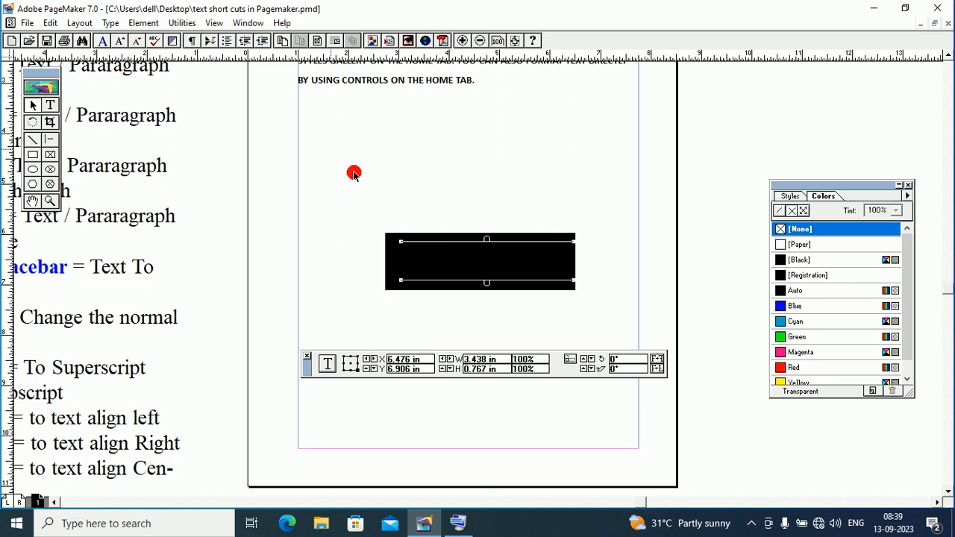
pyautogui.moveTo(435, 257)
pyautogui.mouseDown()
pyautogui.moveTo(433, 209)
pyautogui.moveTo(433, 259)
pyautogui.mouseUp()
# - Bring the name's text block to the front, above the black rectangle
pyautogui.click(146, 21)
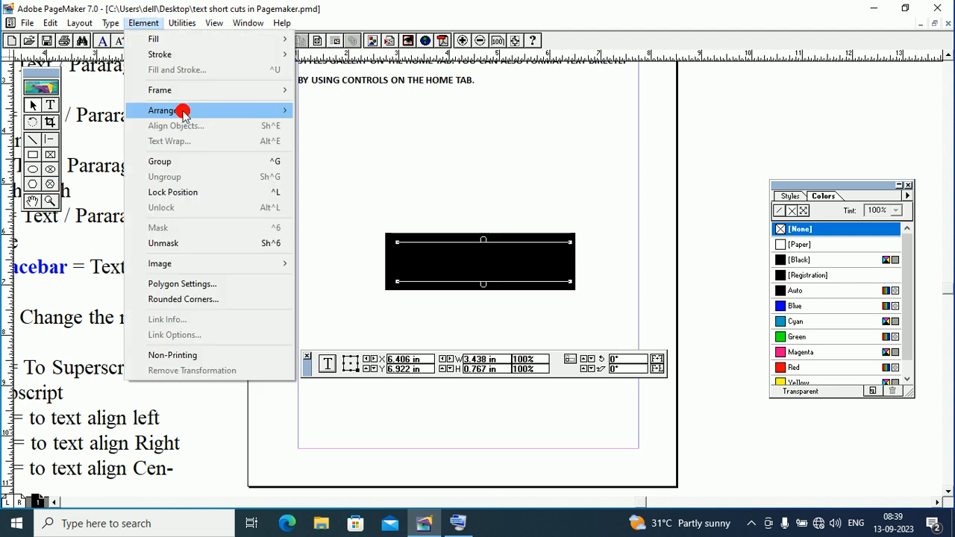
pyautogui.click(183, 110)
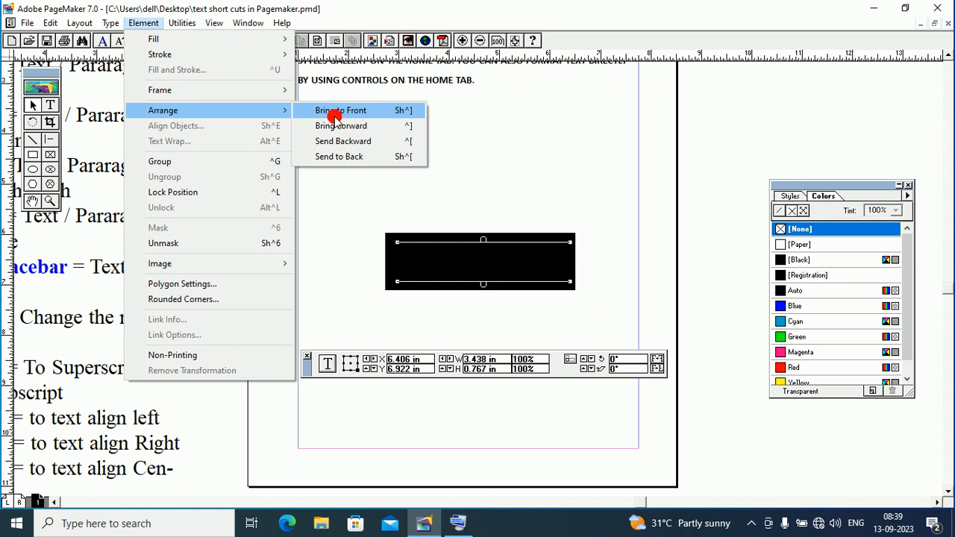
pyautogui.click(336, 112)
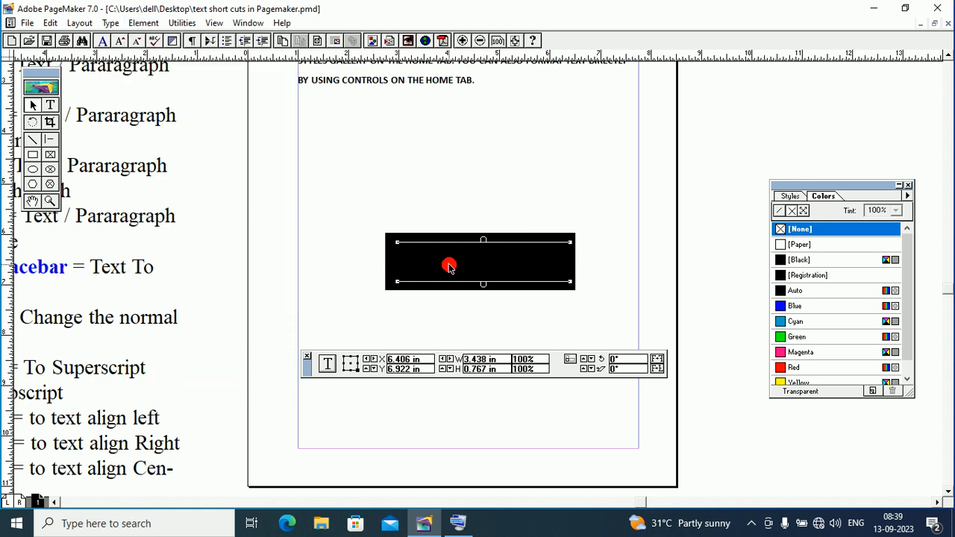
# - Select the name hidden inside the black rectangle and apply the Reverse text style to it
pyautogui.click(34, 106)
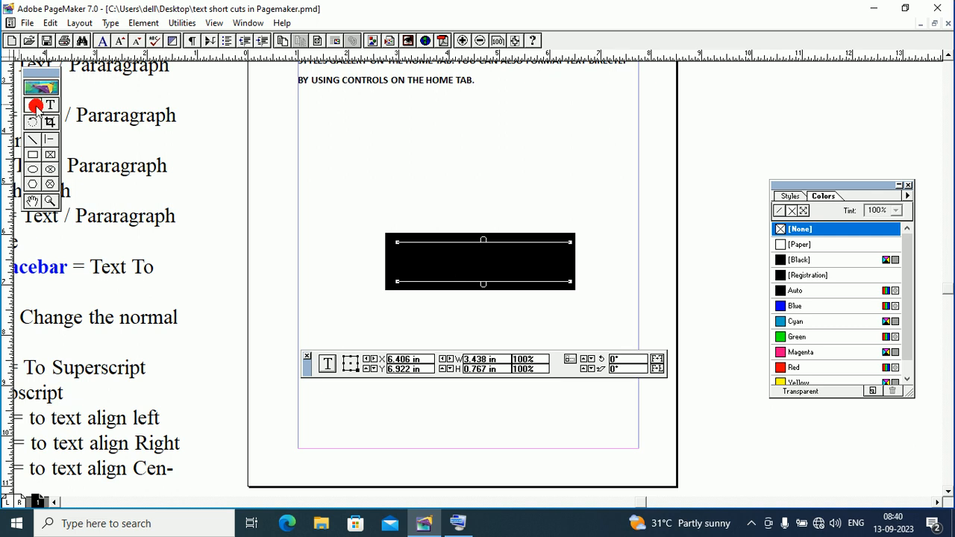
pyautogui.click(50, 106)
pyautogui.click(391, 259)
pyautogui.click(401, 256)
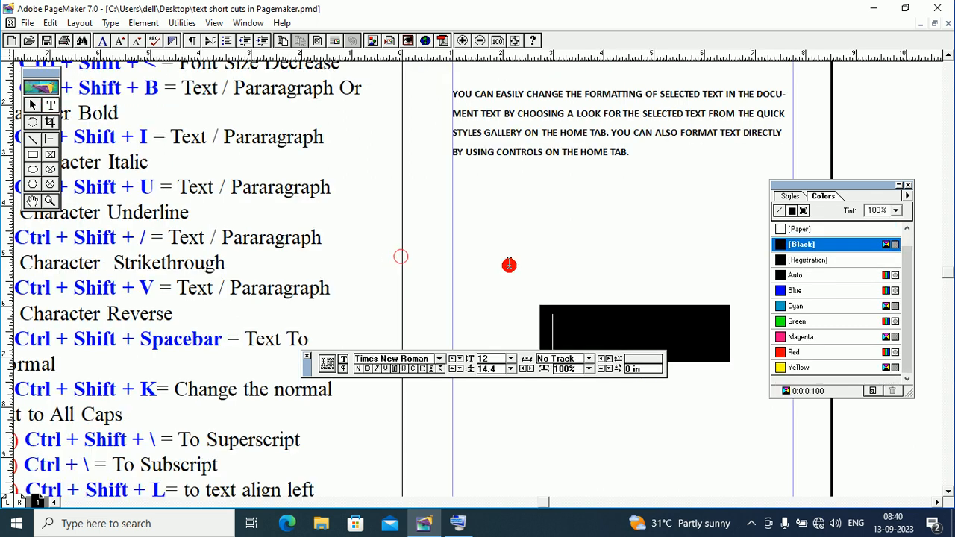
pyautogui.moveTo(552, 332); pyautogui.dragTo(680, 339)
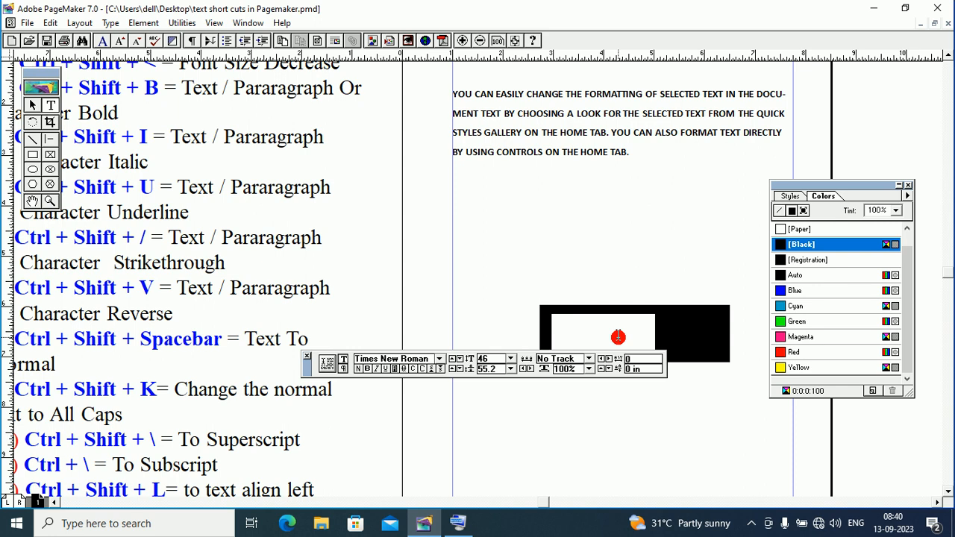
pyautogui.hotkey('ctrl', 'shift', 'v')
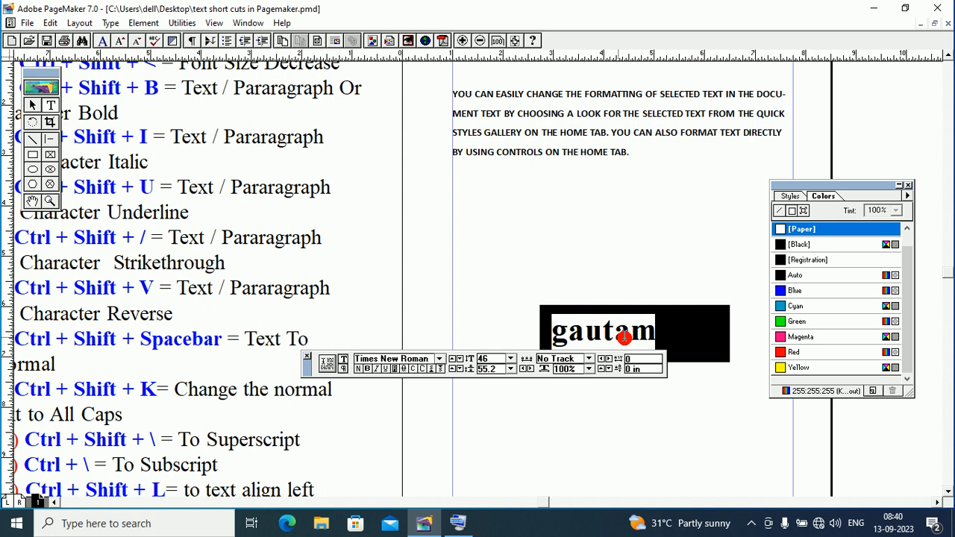
pyautogui.click(667, 342)
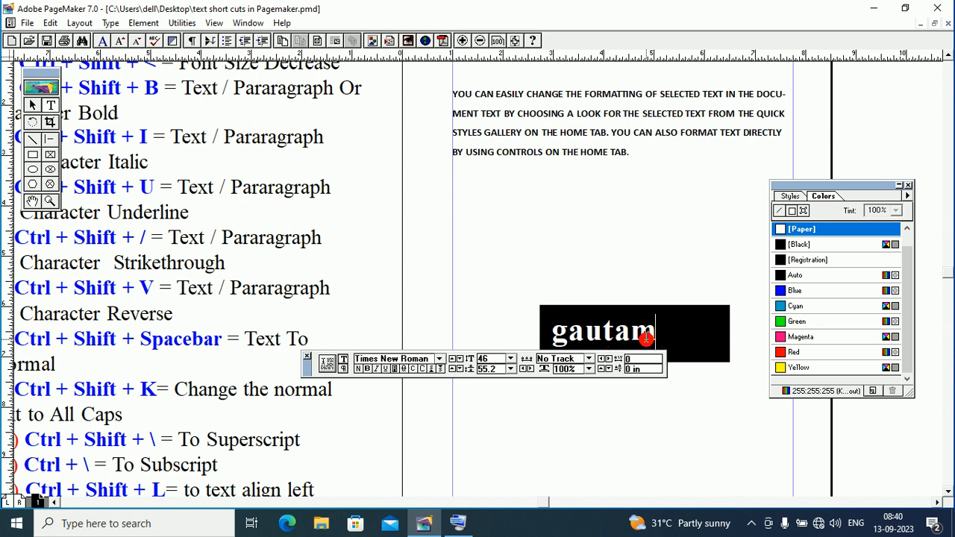
pyautogui.click(778, 230)
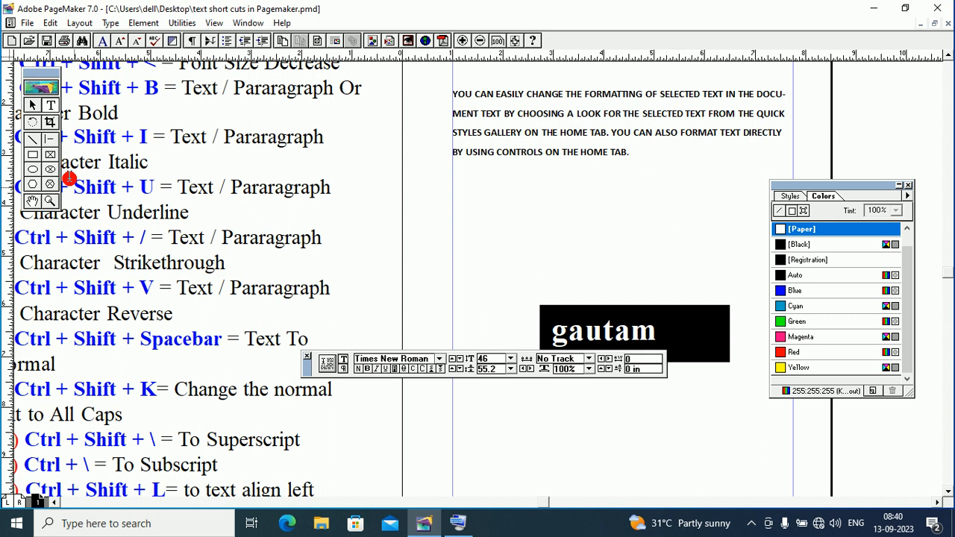
# - Set the name's text color to Black and move its text block up into the empty area between the paragraph and the rectangle
pyautogui.doubleClick(654, 340)
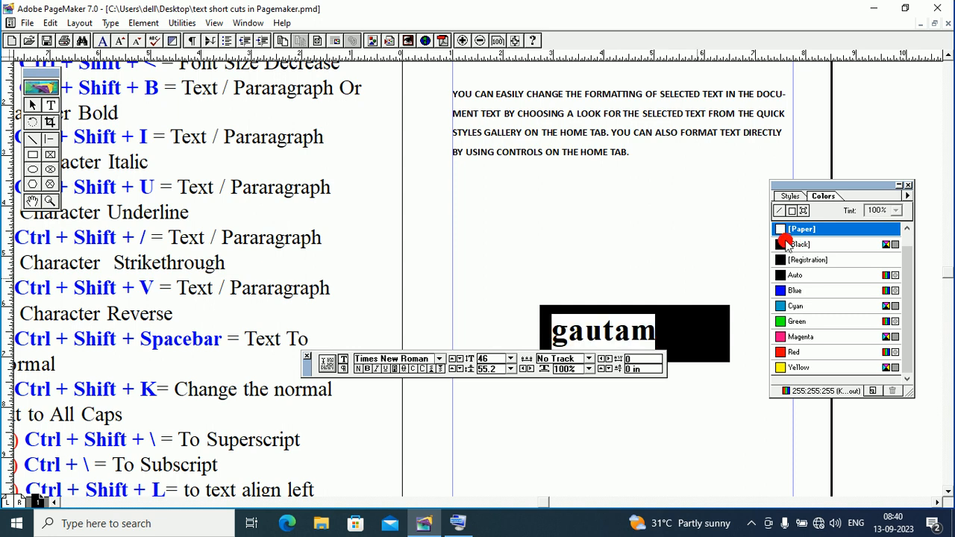
pyautogui.click(785, 244)
pyautogui.click(32, 105)
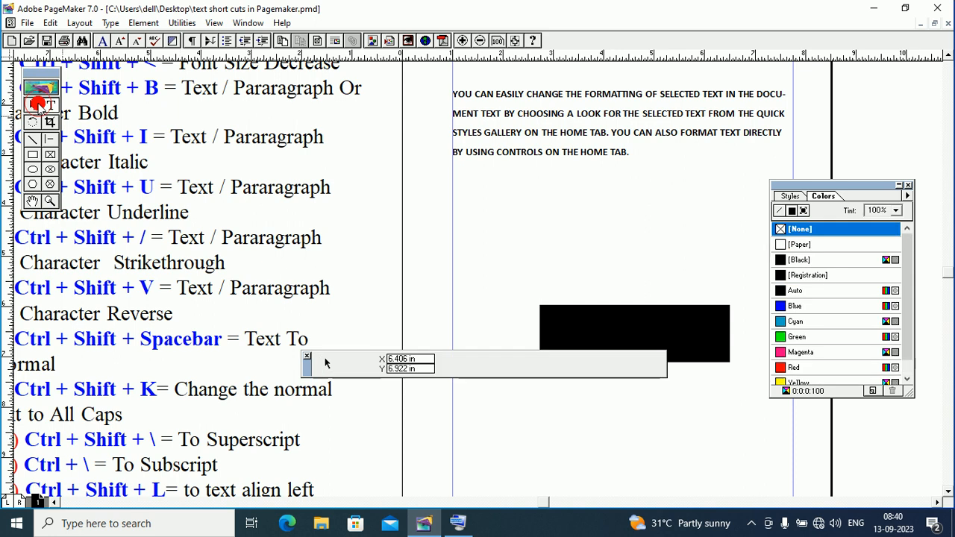
pyautogui.moveTo(573, 348); pyautogui.dragTo(517, 232)
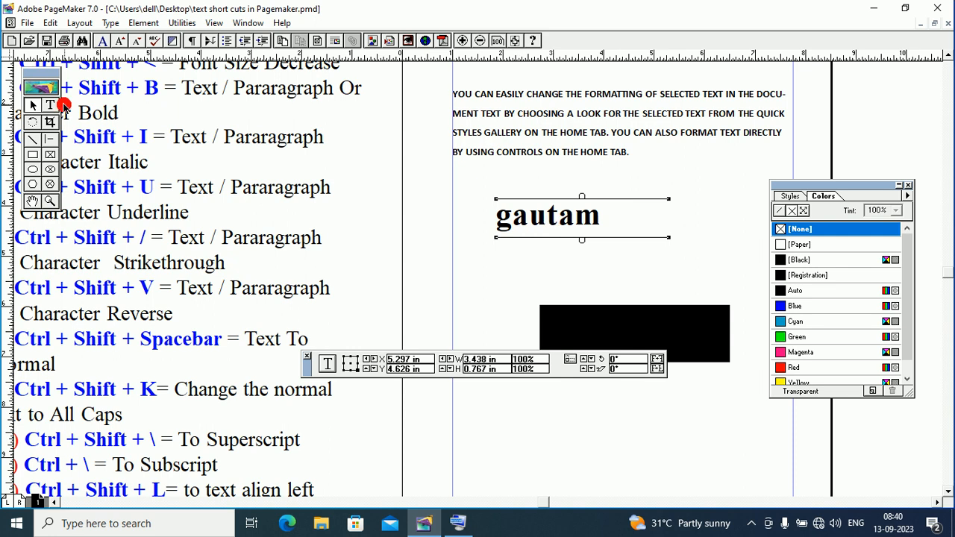
pyautogui.click(64, 106)
pyautogui.click(603, 216)
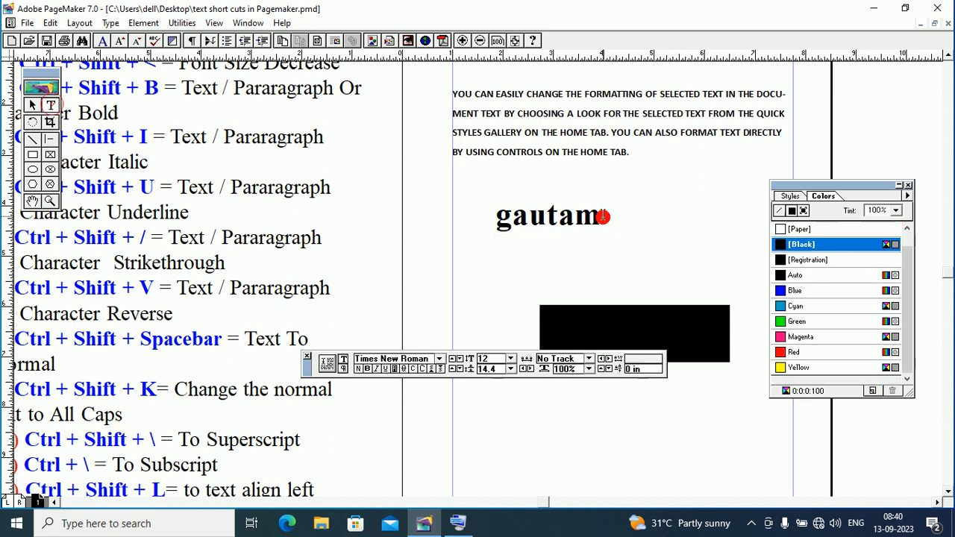
pyautogui.moveTo(603, 216); pyautogui.dragTo(479, 224)
pyautogui.keyDown('alt'); pyautogui.moveTo(516, 196); pyautogui.dragTo(671, 268); pyautogui.keyUp('alt')
pyautogui.click(45, 203)
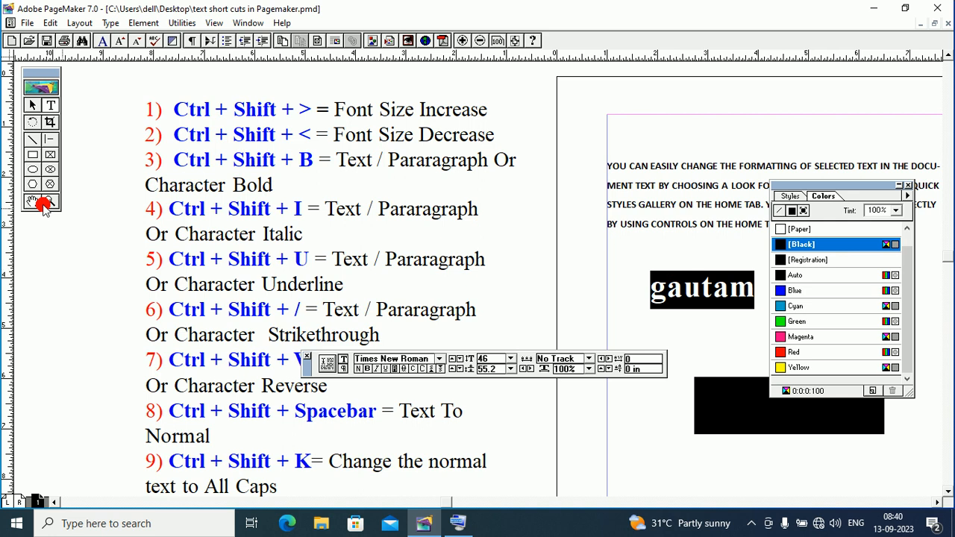
pyautogui.write('h')
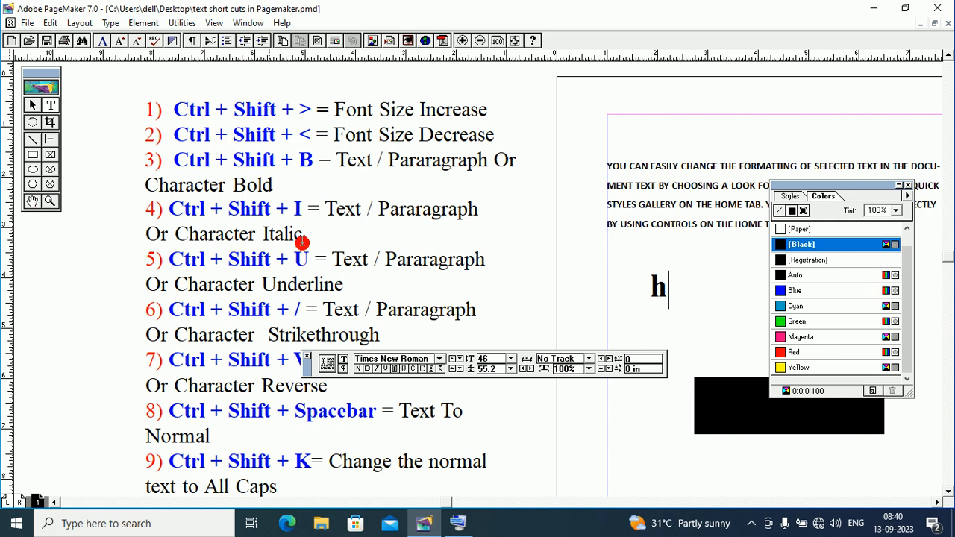
pyautogui.hotkey('ctrl', 'z')
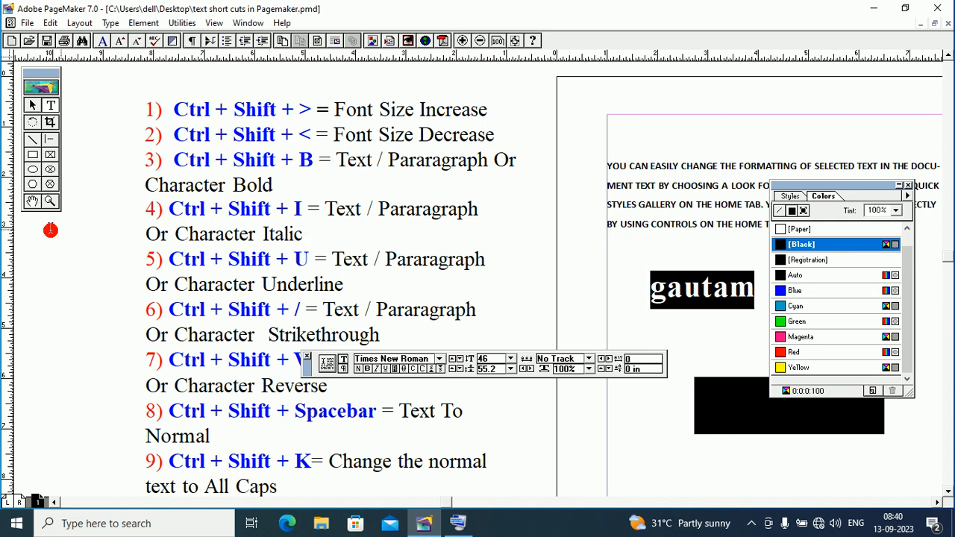
# - Select the name above the black rectangle and apply the underline, italic and strikethrough styles to it
pyautogui.click(32, 202)
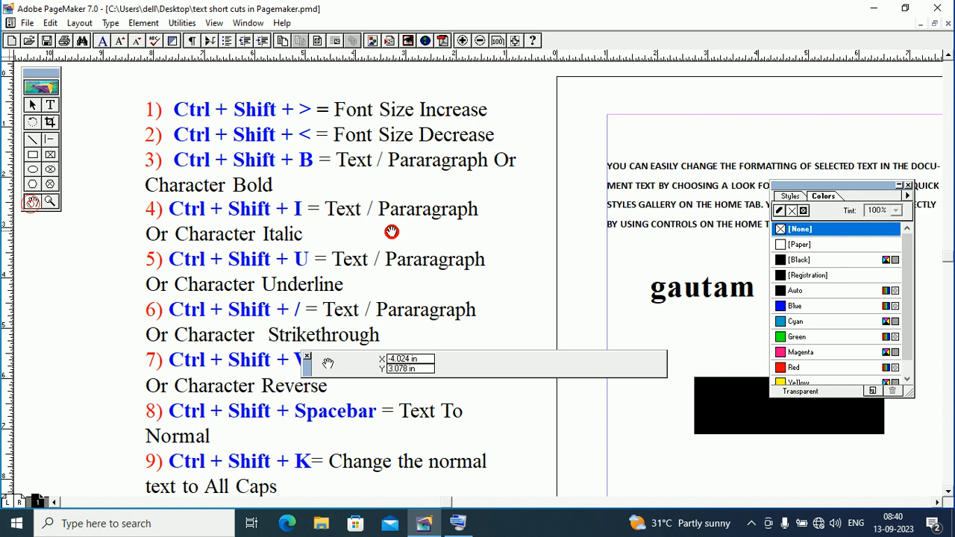
pyautogui.moveTo(392, 233); pyautogui.dragTo(337, 193)
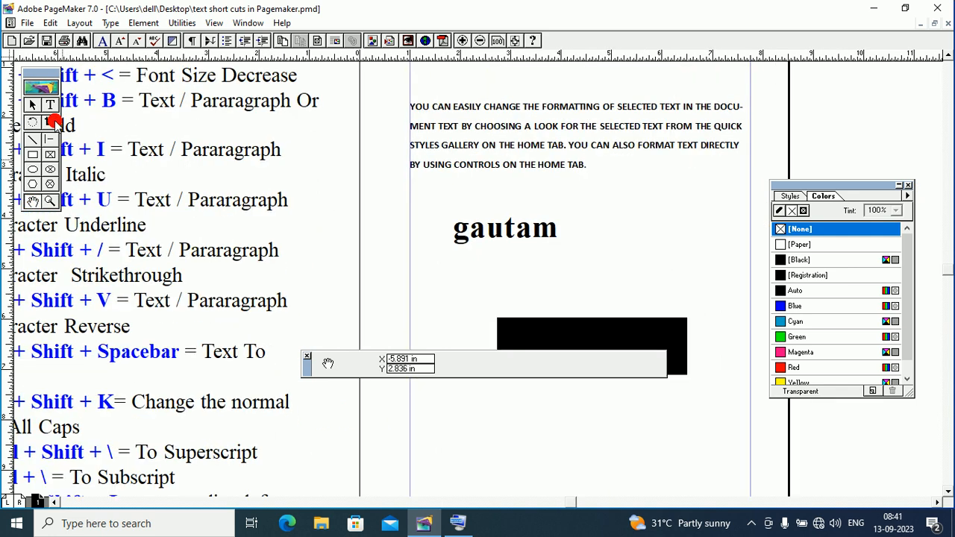
pyautogui.click(50, 116)
pyautogui.moveTo(554, 231); pyautogui.dragTo(460, 240)
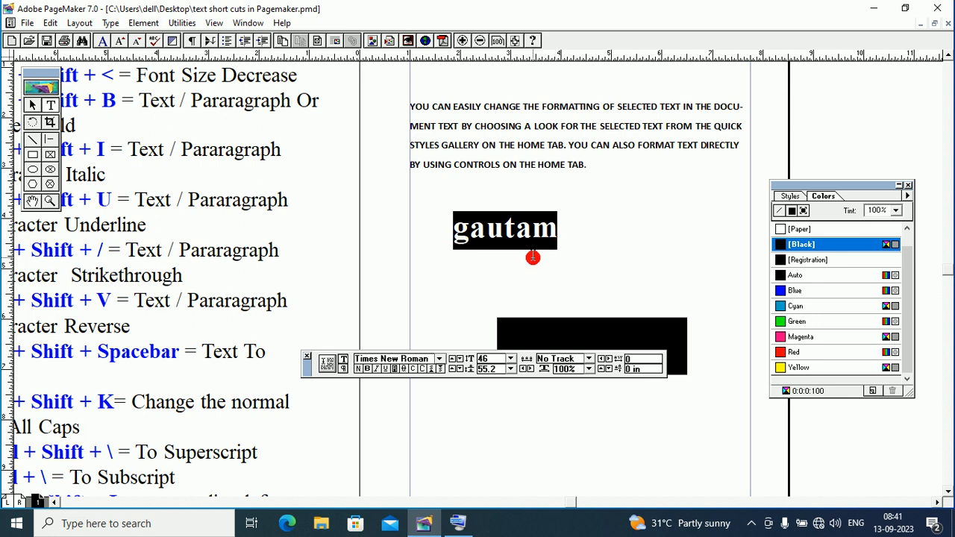
pyautogui.hotkey('ctrl', 'shift', 'u')
pyautogui.hotkey('ctrl', 'shift', 'i')
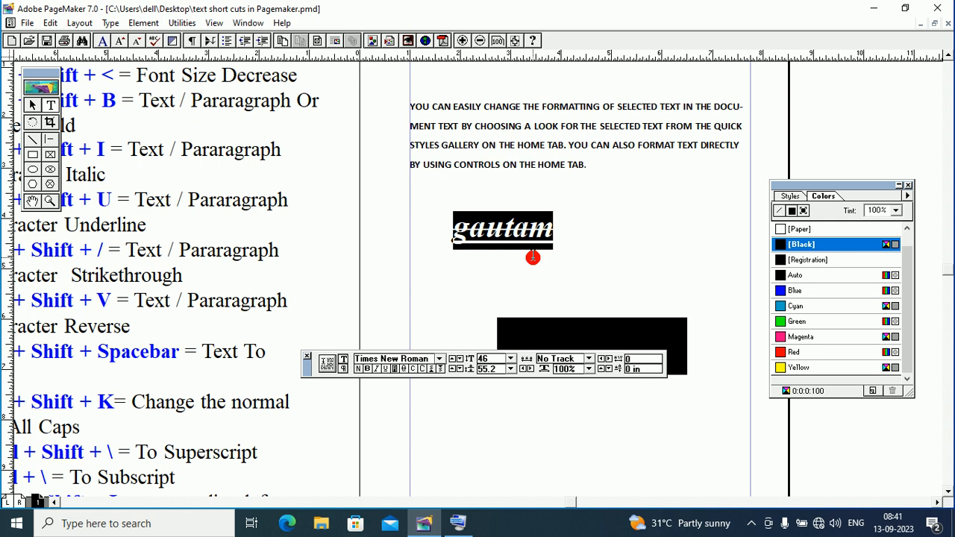
pyautogui.click(569, 248)
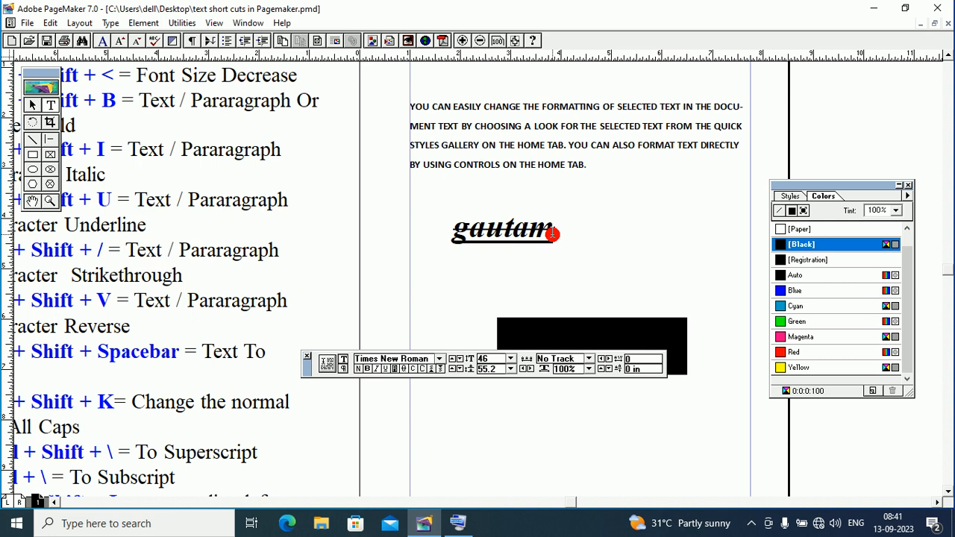
# - Reselect the name and reset all of its type styles to Normal
pyautogui.moveTo(552, 234); pyautogui.dragTo(454, 238)
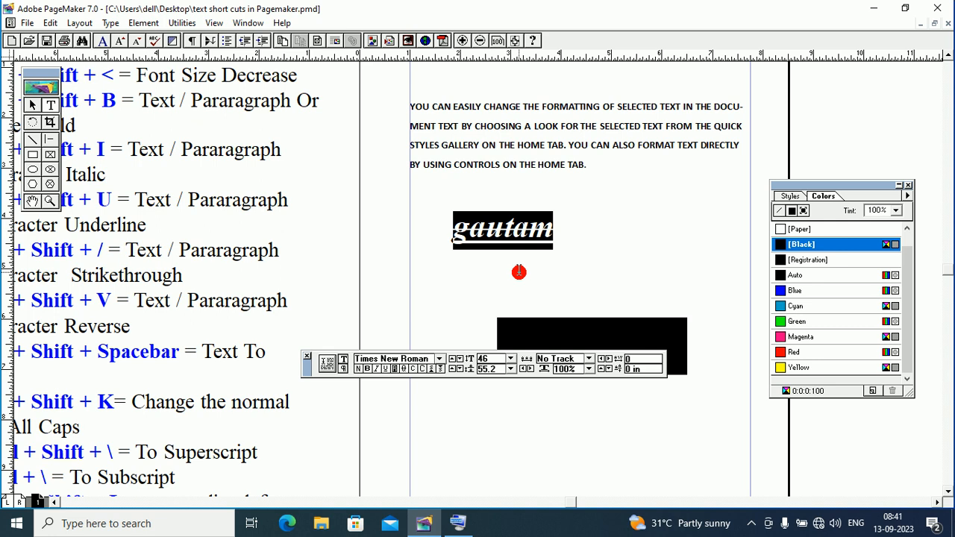
pyautogui.hotkey('ctrl', 'shift', 'space')
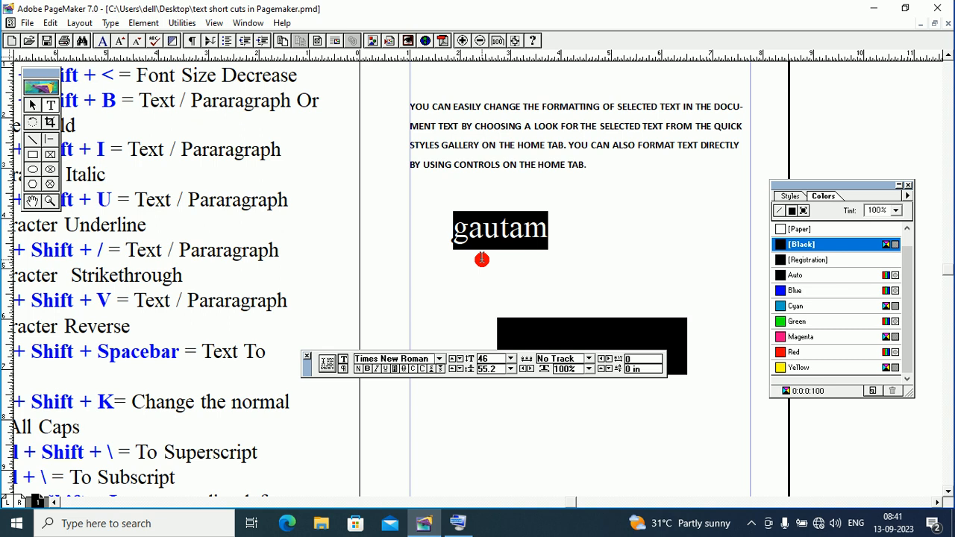
# - Review the normal-text and all-caps entries in the shortcut list and check the key locations on the On-Screen Keyboard
pyautogui.click(32, 200)
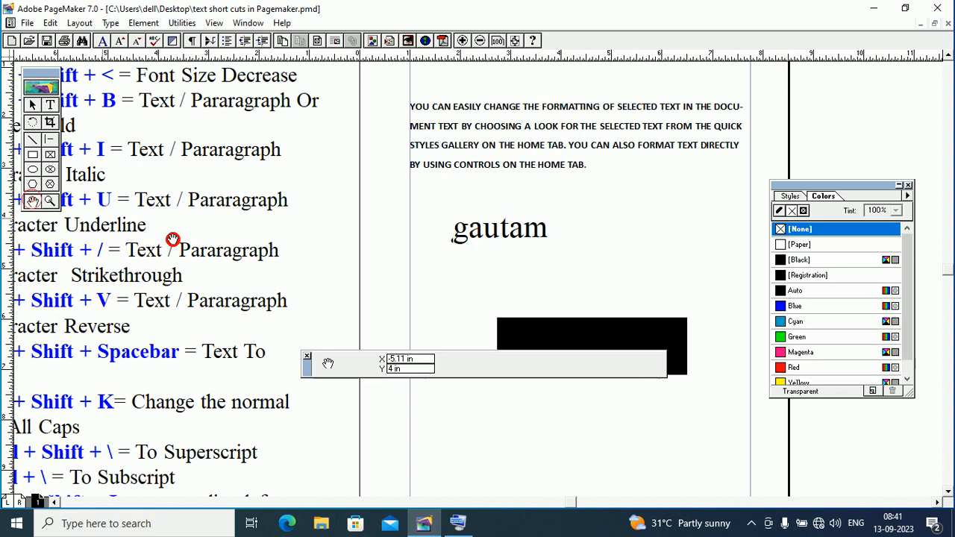
pyautogui.moveTo(241, 256); pyautogui.dragTo(372, 215)
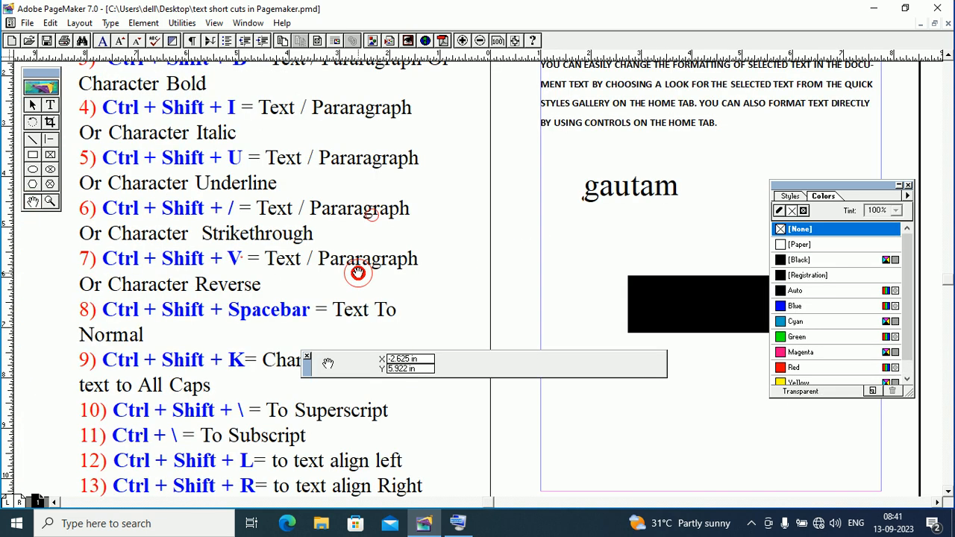
pyautogui.moveTo(358, 273); pyautogui.dragTo(359, 231)
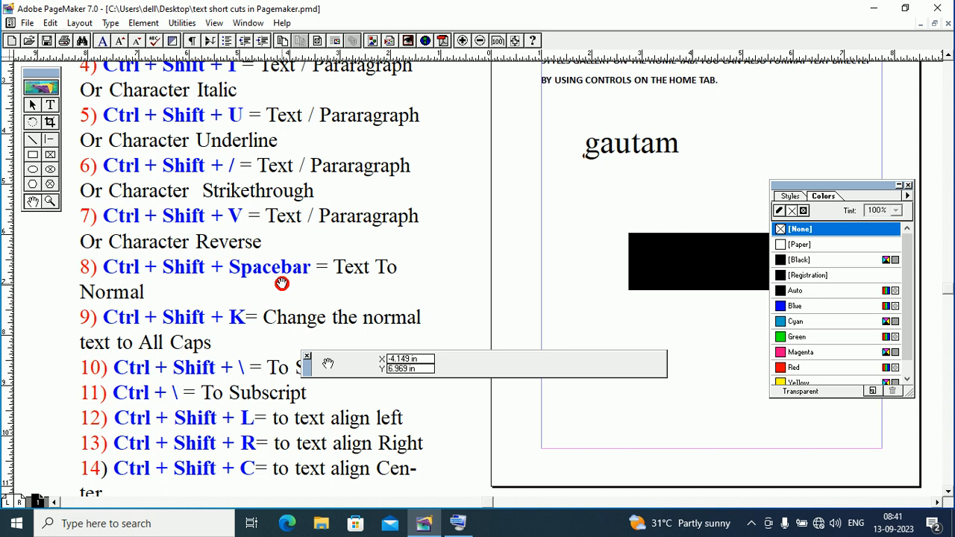
pyautogui.click(448, 527)
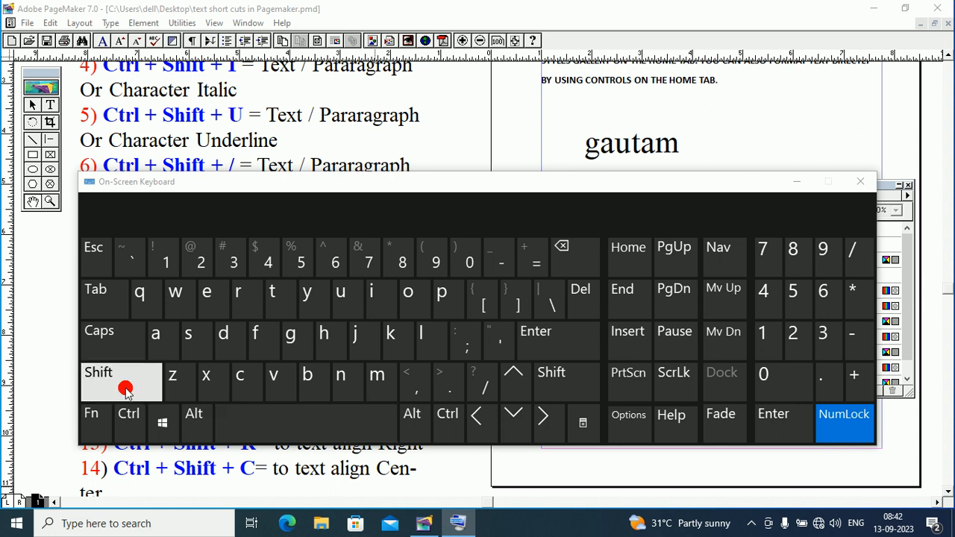
pyautogui.click(794, 182)
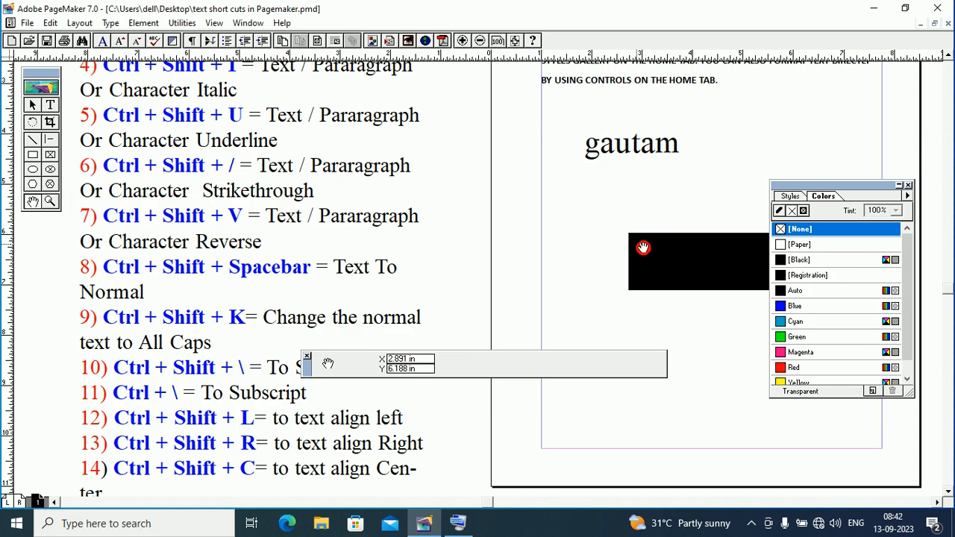
pyautogui.moveTo(644, 247); pyautogui.dragTo(310, 289)
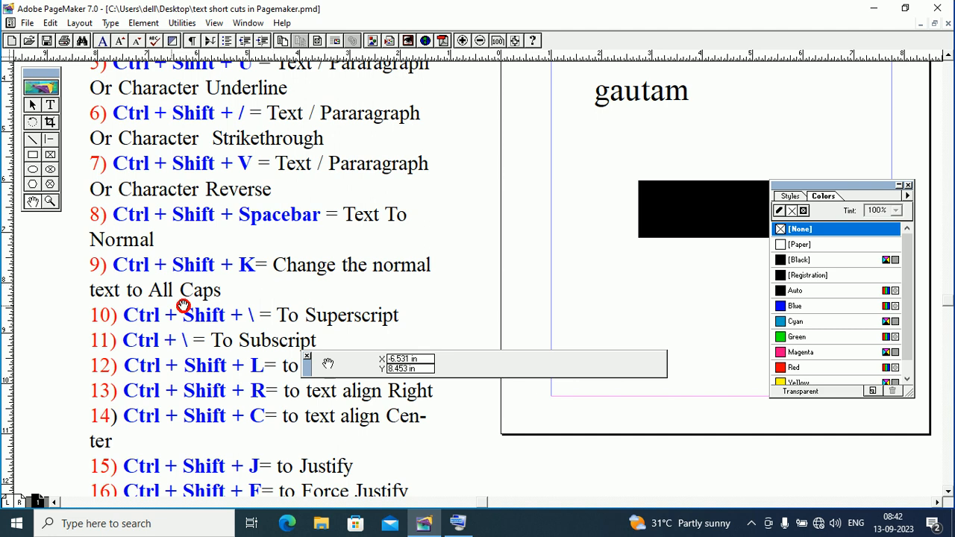
pyautogui.moveTo(289, 294); pyautogui.dragTo(239, 310)
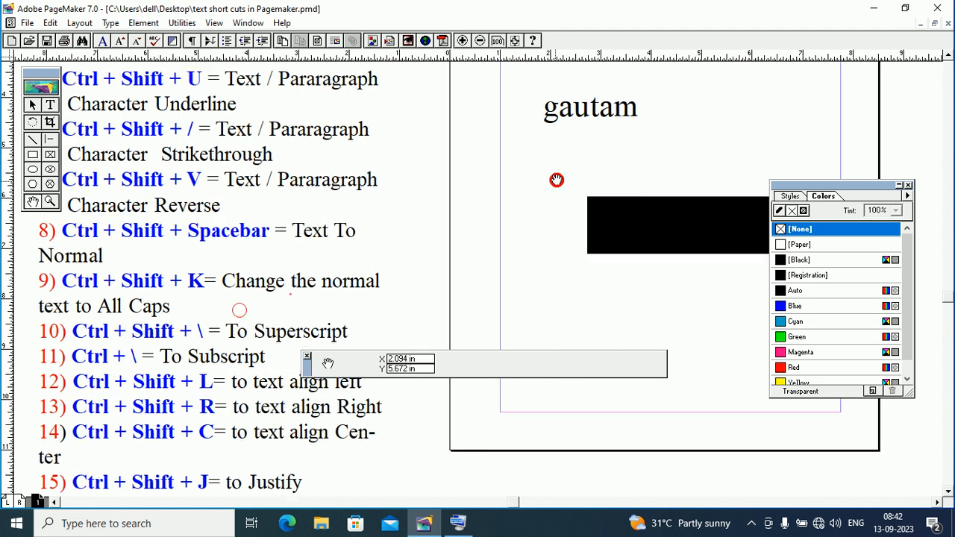
pyautogui.moveTo(569, 165); pyautogui.dragTo(516, 199)
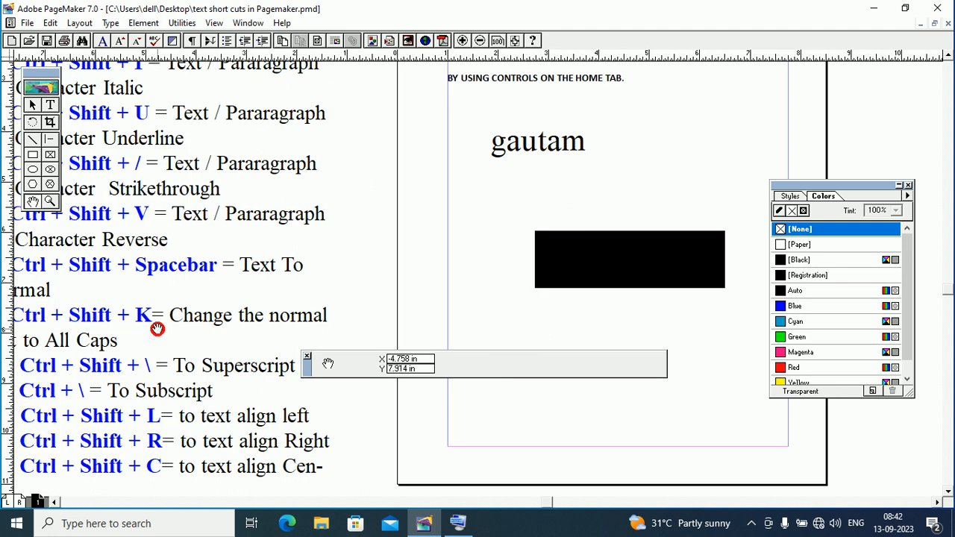
# - Select the name above the black rectangle and change it to All Caps
pyautogui.click(53, 106)
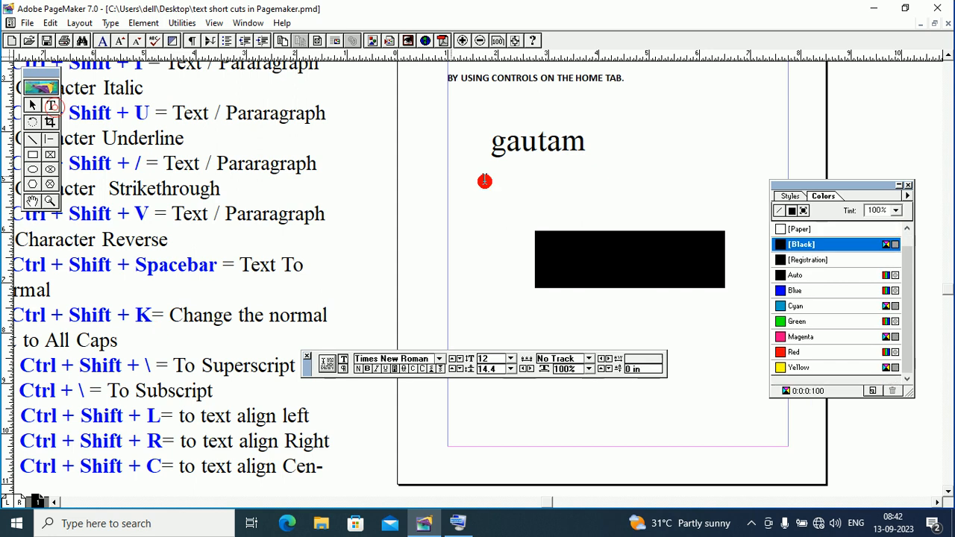
pyautogui.doubleClick(552, 173)
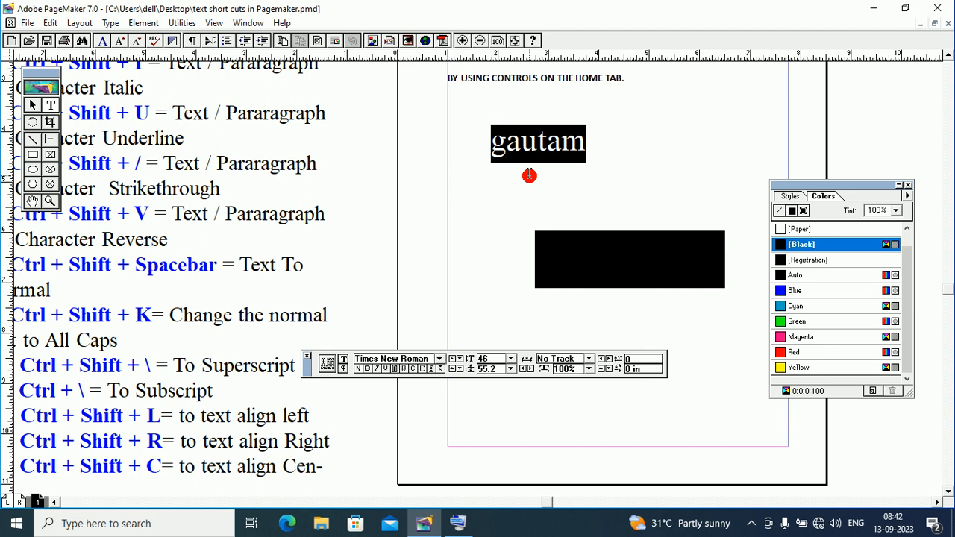
pyautogui.hotkey('ctrl', 'shift', 'k')
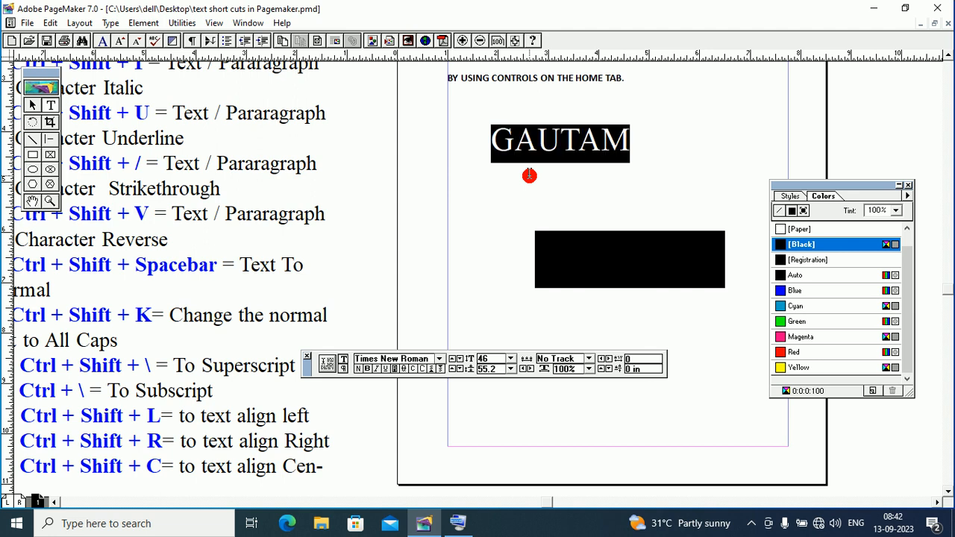
pyautogui.click(532, 173)
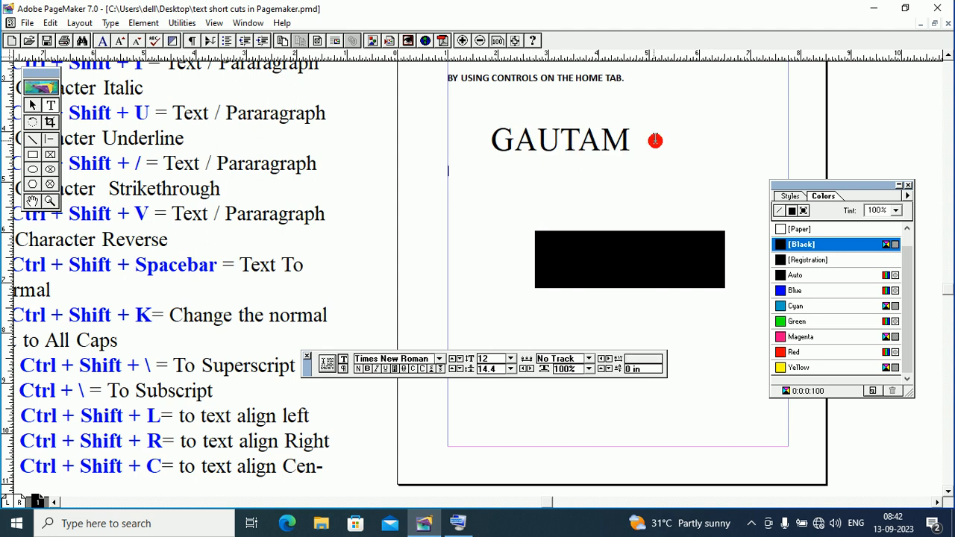
# - Select the name above the black rectangle and toggle All Caps off, on and off again
pyautogui.moveTo(655, 140); pyautogui.dragTo(483, 141)
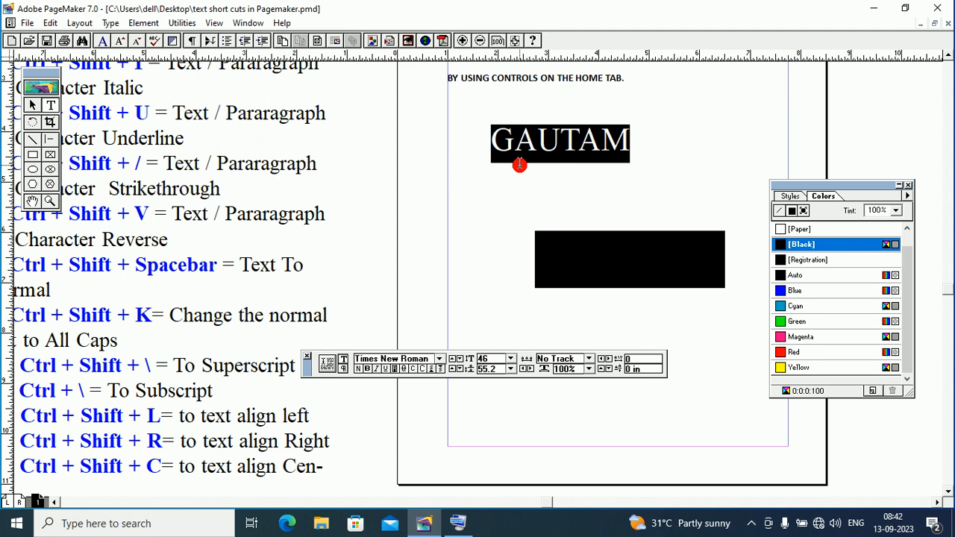
pyautogui.hotkey('ctrl', 'shift', 'k')
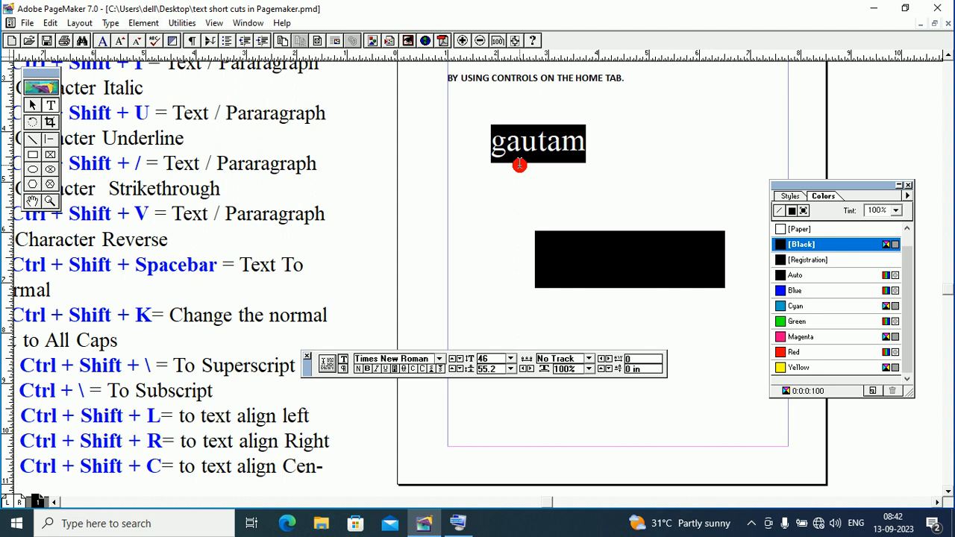
pyautogui.hotkey('ctrl', 'shift', 'k')
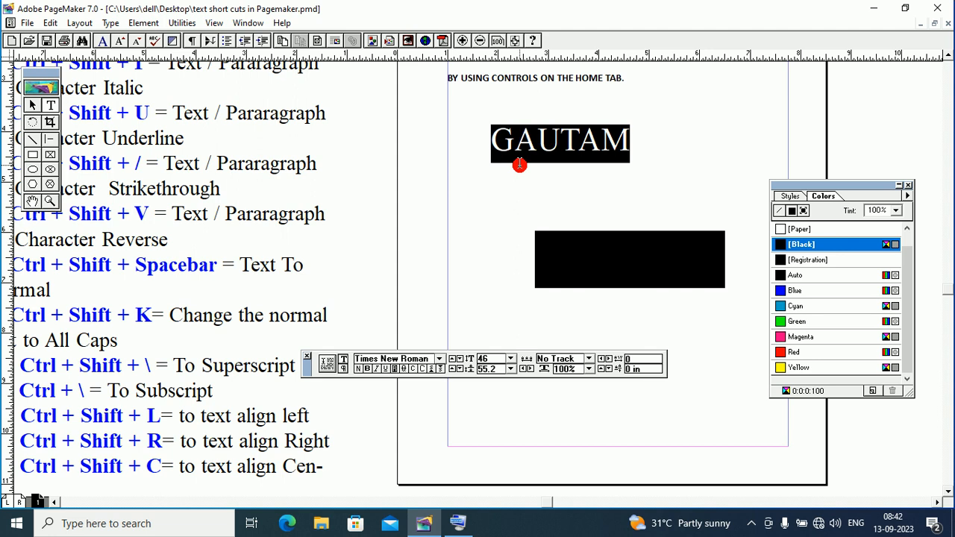
pyautogui.hotkey('ctrl', 'shift', 'k')
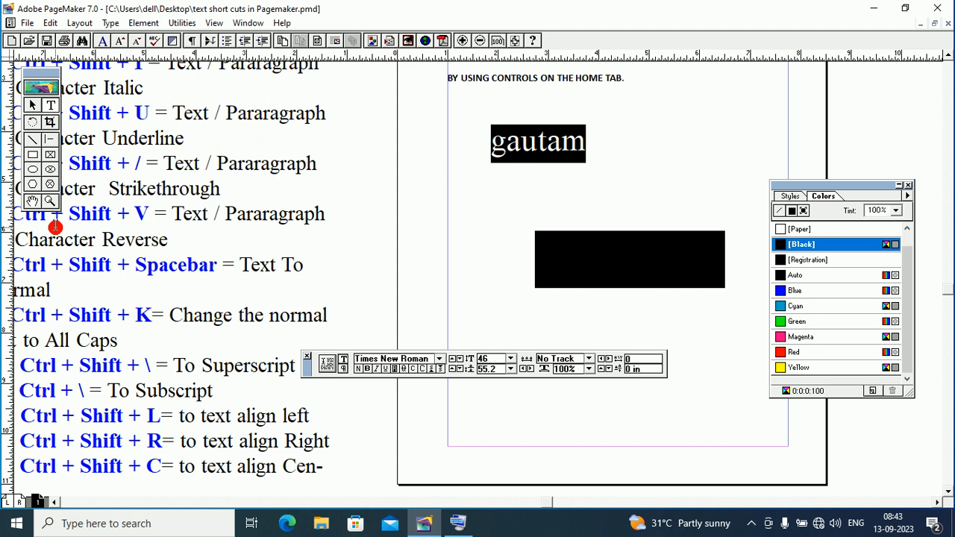
# - Add the sample text a2 in a new text block below the black rectangle
pyautogui.click(33, 201)
pyautogui.moveTo(333, 283); pyautogui.dragTo(305, 217)
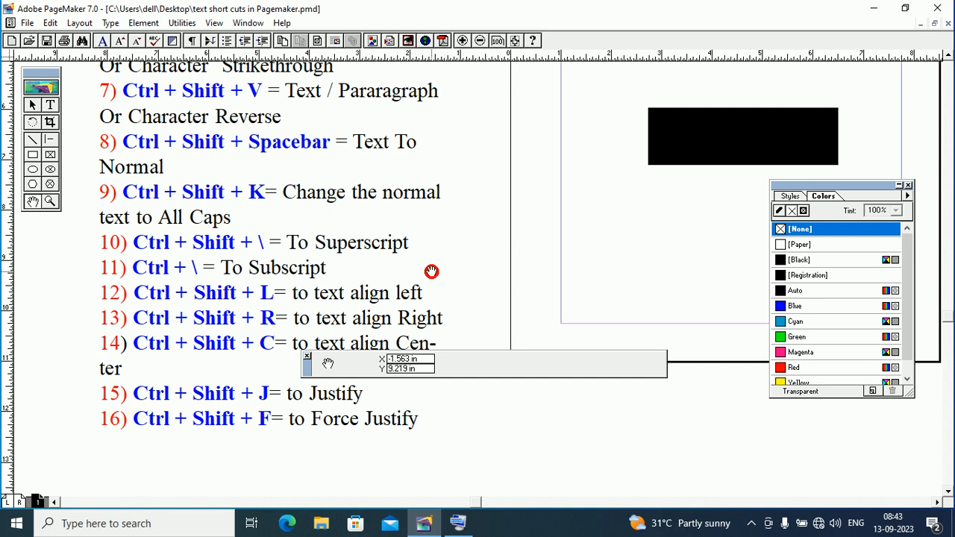
pyautogui.click(353, 266)
pyautogui.moveTo(353, 267); pyautogui.dragTo(280, 260)
pyautogui.click(121, 246)
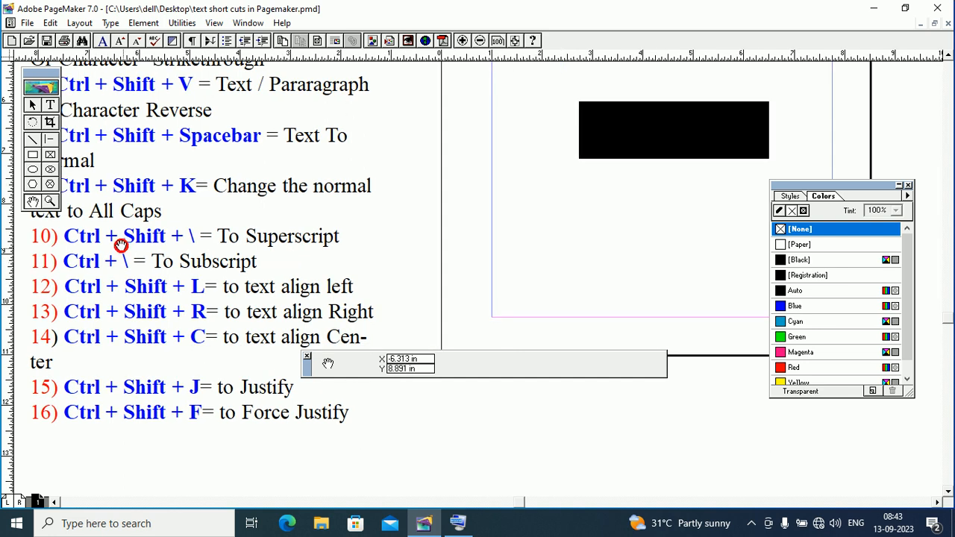
pyautogui.moveTo(121, 245); pyautogui.dragTo(249, 255)
pyautogui.click(50, 105)
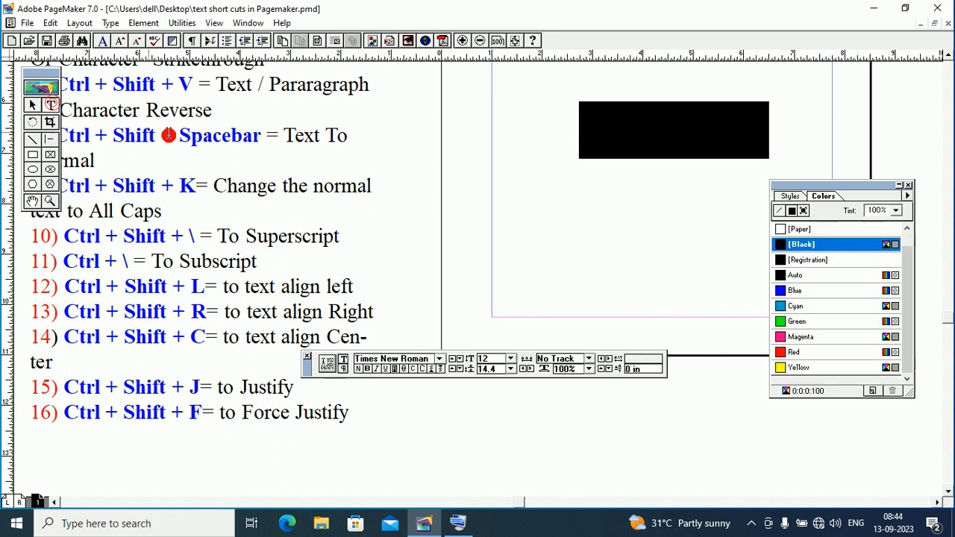
pyautogui.moveTo(509, 222); pyautogui.dragTo(629, 275)
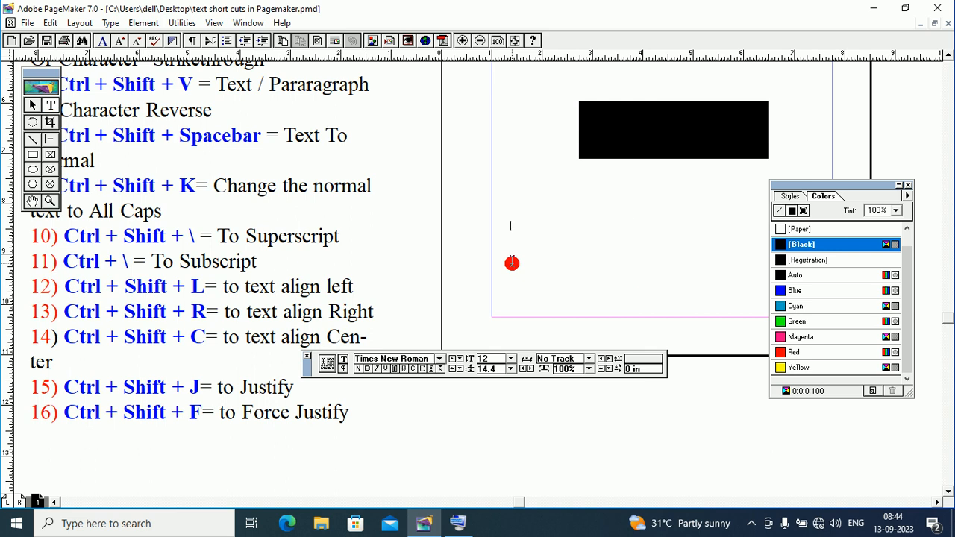
pyautogui.write('a2')
# - Select the a2 text and enlarge its font size to 80 points
pyautogui.moveTo(501, 228); pyautogui.dragTo(522, 226)
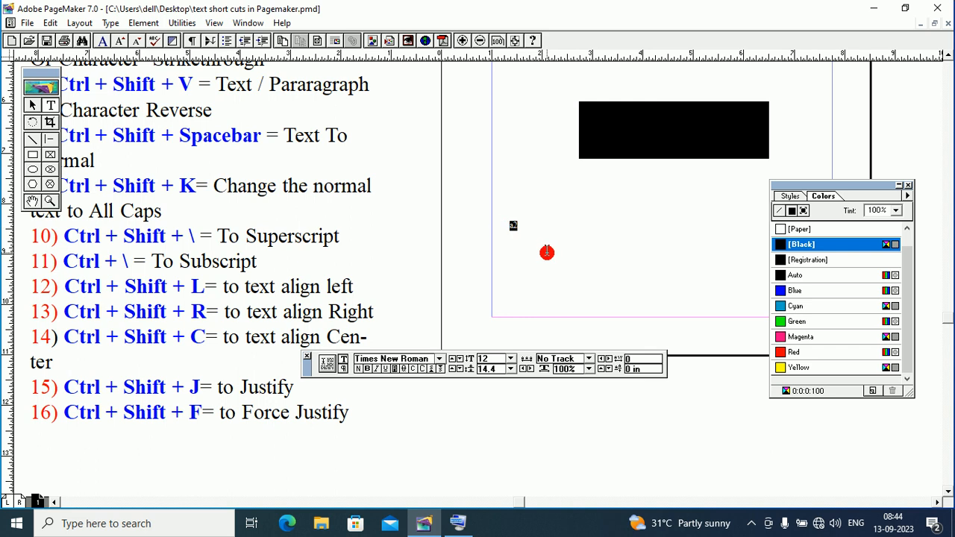
pyautogui.hotkey('ctrl', 'alt', 'shift', '.')
pyautogui.hotkey('ctrl', 'alt', 'shift', '.')
pyautogui.hotkey('ctrl', 'alt', 'shift', '.')
pyautogui.hotkey('ctrl', 'shift', '.')
pyautogui.hotkey('ctrl', 'shift', '.')
pyautogui.hotkey('ctrl', 'shift', '.')
pyautogui.hotkey('ctrl', 'shift', '.')
pyautogui.hotkey('ctrl', 'shift', '.')
pyautogui.hotkey('ctrl', 'shift', '.')
pyautogui.hotkey('ctrl', 'shift', '.')
pyautogui.hotkey('ctrl', 'shift', '.')
pyautogui.hotkey('ctrl', 'shift', '.')
pyautogui.hotkey('ctrl', 'shift', '.')
pyautogui.hotkey('ctrl', 'shift', '.')
pyautogui.hotkey('ctrl', 'shift', '.')
pyautogui.hotkey('ctrl', 'shift', '.')
pyautogui.hotkey('ctrl', 'shift', '.')
pyautogui.hotkey('ctrl', 'shift', '.')
pyautogui.hotkey('ctrl', 'shift', '.')
pyautogui.hotkey('ctrl', 'shift', '.')
pyautogui.hotkey('ctrl', 'shift', '.')
pyautogui.hotkey('ctrl', 'shift', '.')
pyautogui.hotkey('ctrl', 'shift', '.')
pyautogui.hotkey('ctrl', 'alt', 'shift', '.')
pyautogui.hotkey('ctrl', 'alt', 'shift', '.')
pyautogui.hotkey('ctrl', 'alt', 'shift', '.')
pyautogui.hotkey('ctrl', 'alt', 'shift', '.')
pyautogui.hotkey('ctrl', 'alt', 'shift', '.')
pyautogui.hotkey('ctrl', 'alt', 'shift', '.')
pyautogui.hotkey('ctrl', 'alt', 'shift', '.')
pyautogui.hotkey('ctrl', 'alt', 'shift', '.')
pyautogui.hotkey('ctrl', 'alt', 'shift', '.')
pyautogui.hotkey('ctrl', 'alt', 'shift', '.')
pyautogui.hotkey('ctrl', 'alt', 'shift', '.')
pyautogui.hotkey('ctrl', 'alt', 'shift', '.')
pyautogui.hotkey('ctrl', 'alt', 'shift', '.')
pyautogui.hotkey('ctrl', 'alt', 'shift', '.')
pyautogui.hotkey('ctrl', 'alt', 'shift', '.')
pyautogui.hotkey('ctrl', 'alt', 'shift', '.')
pyautogui.hotkey('ctrl', 'alt', 'shift', '.')
pyautogui.hotkey('ctrl', 'alt', 'shift', '.')
pyautogui.hotkey('ctrl', 'alt', 'shift', '.')
pyautogui.hotkey('ctrl', 'alt', 'shift', '.')
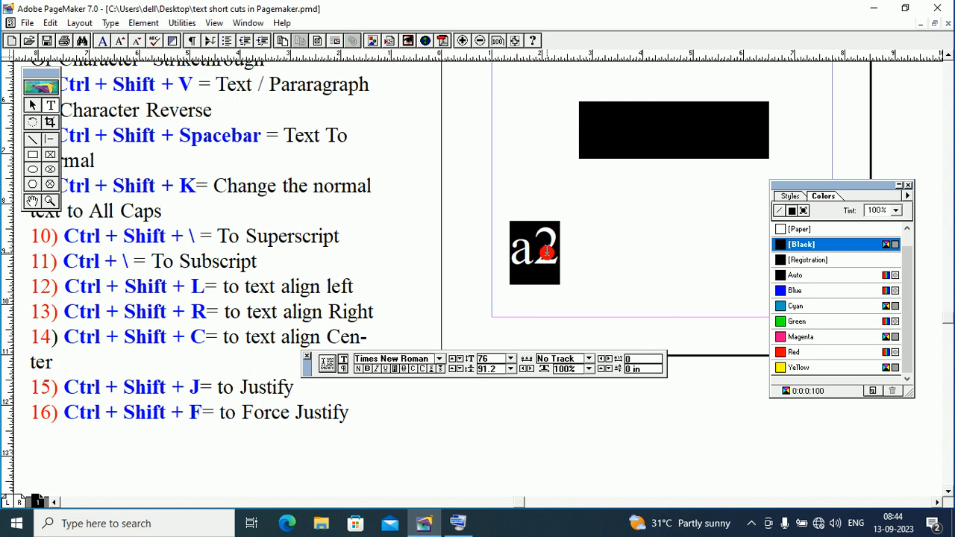
pyautogui.hotkey('ctrl', 'alt', 'shift', '.')
pyautogui.hotkey('ctrl', 'alt', 'shift', '.')
pyautogui.hotkey('ctrl', 'alt', 'shift', '.')
pyautogui.hotkey('ctrl', 'alt', 'shift', '.')
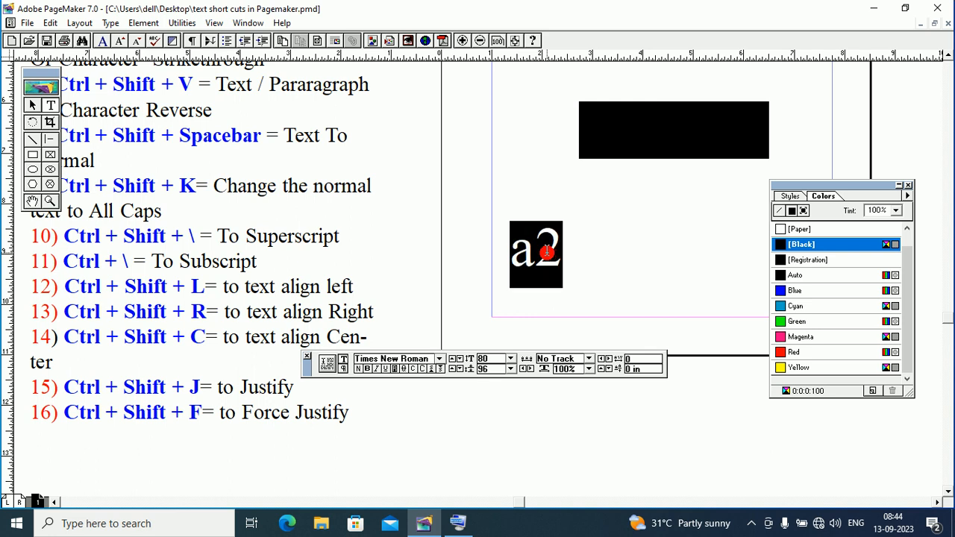
# - Select the 2 in a2 and format it as superscript, switch it to subscript, and return it to superscript
pyautogui.click(490, 267)
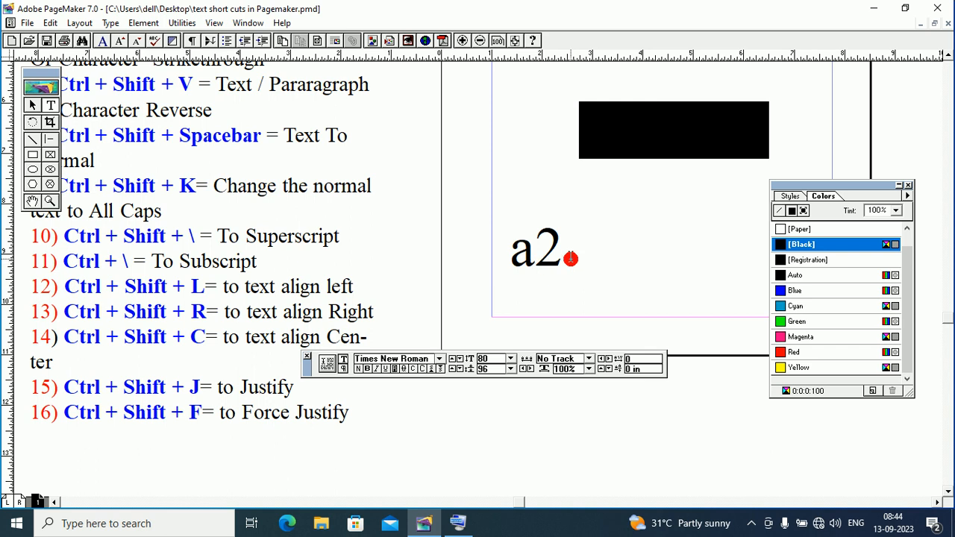
pyautogui.moveTo(571, 259); pyautogui.dragTo(540, 262)
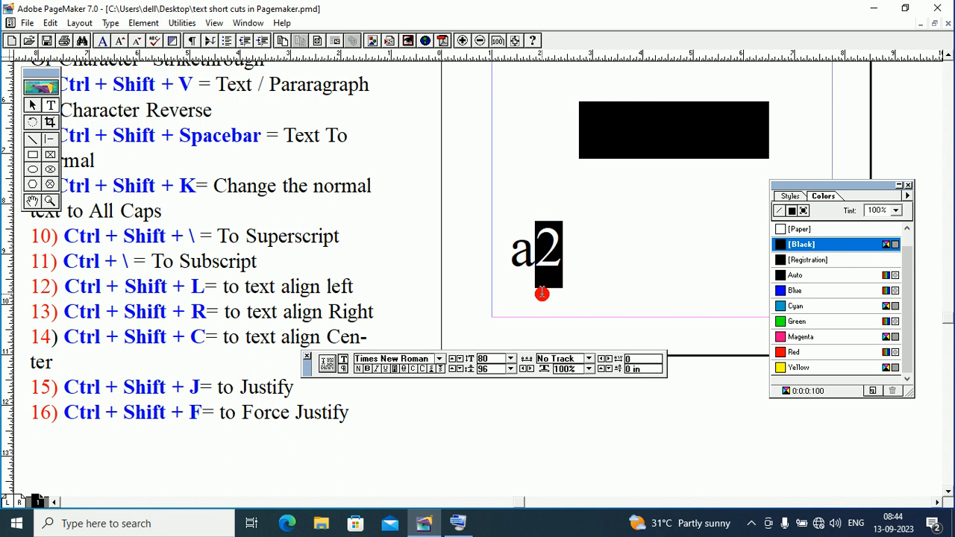
pyautogui.hotkey('ctrl', 'shift', '\\')
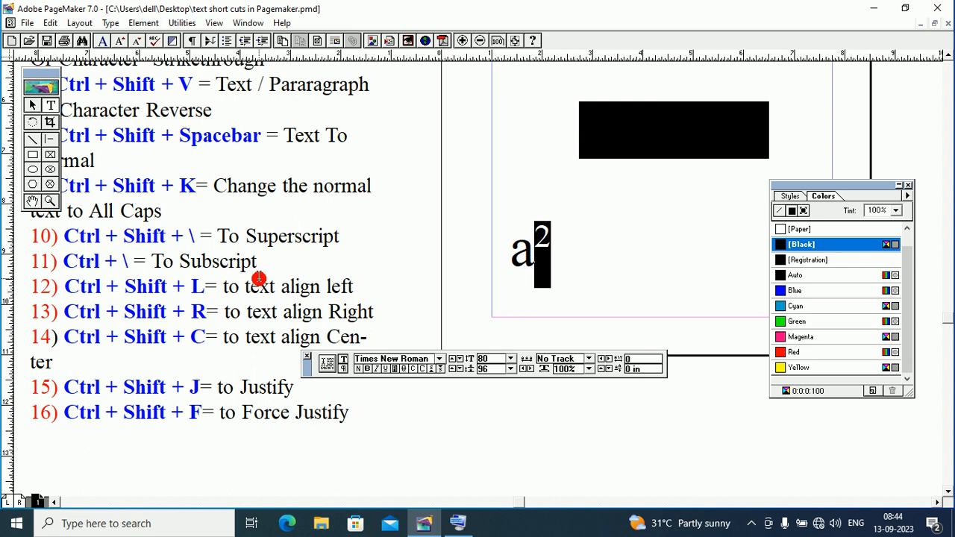
pyautogui.hotkey('ctrl', '\\')
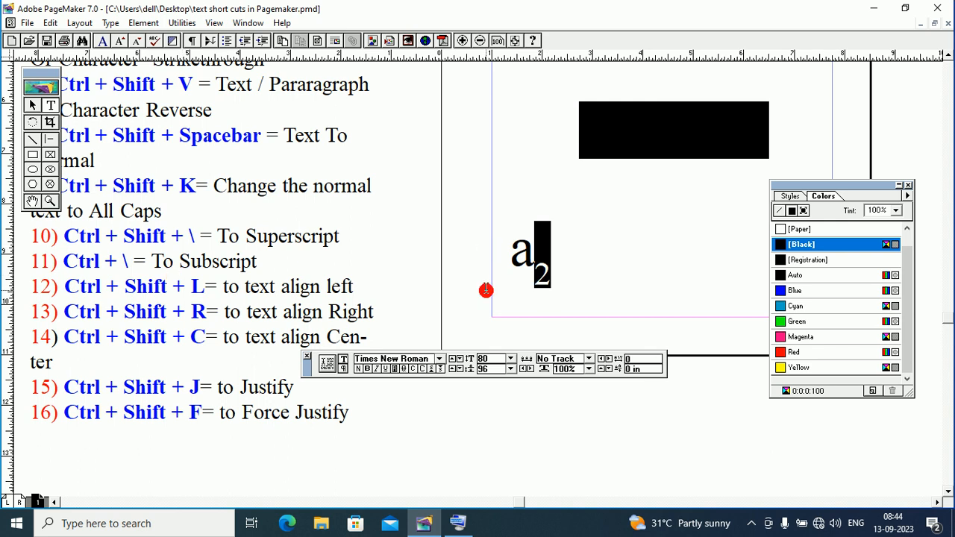
pyautogui.hotkey('ctrl', 'shift', '\\')
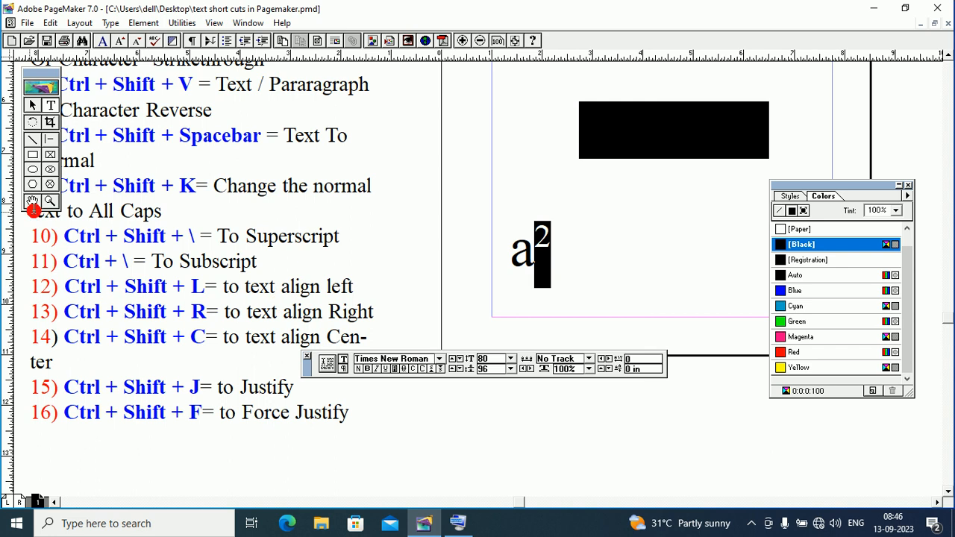
# - Select the paragraph near the top of the page and switch its alignment between centre, left and right, ending with centre
pyautogui.click(32, 203)
pyautogui.moveTo(549, 229); pyautogui.dragTo(396, 309)
pyautogui.moveTo(481, 152); pyautogui.dragTo(423, 338)
pyautogui.moveTo(453, 170); pyautogui.dragTo(227, 170)
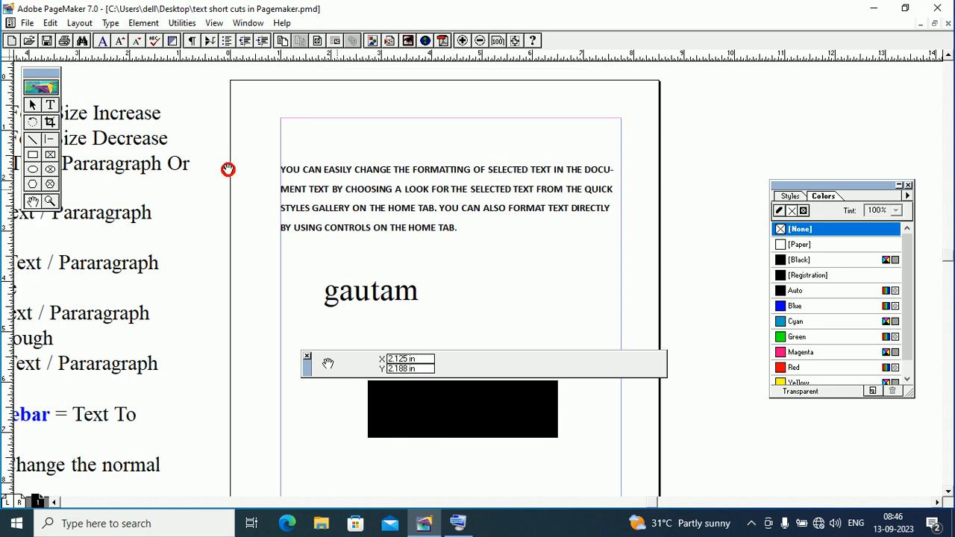
pyautogui.hotkey('shift', 'F4')
pyautogui.click(342, 186)
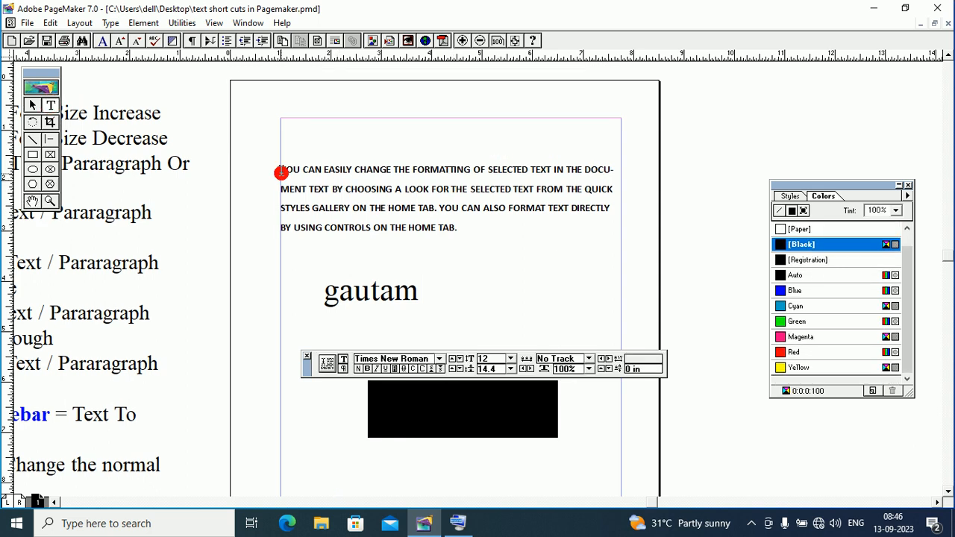
pyautogui.moveTo(281, 172); pyautogui.dragTo(460, 230)
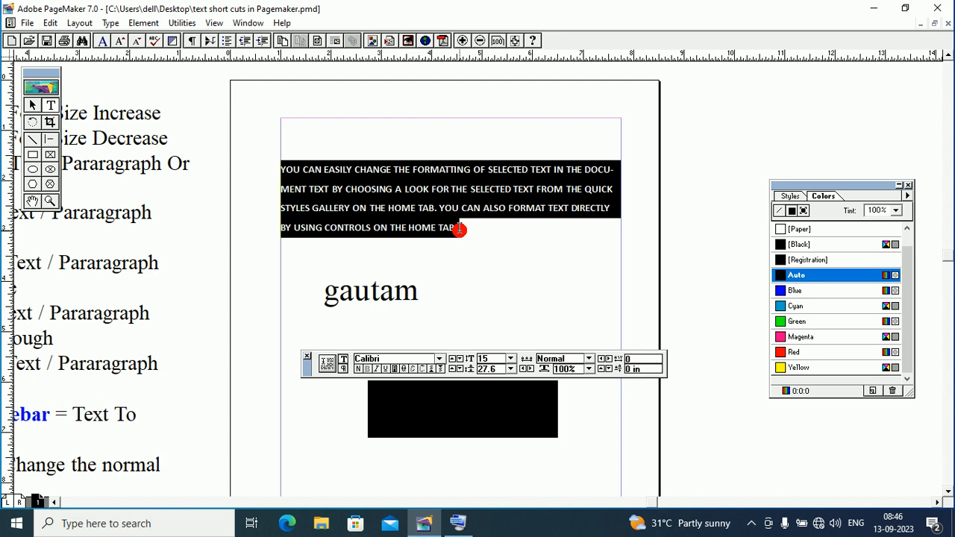
pyautogui.hotkey('ctrl', 'shift', 'c')
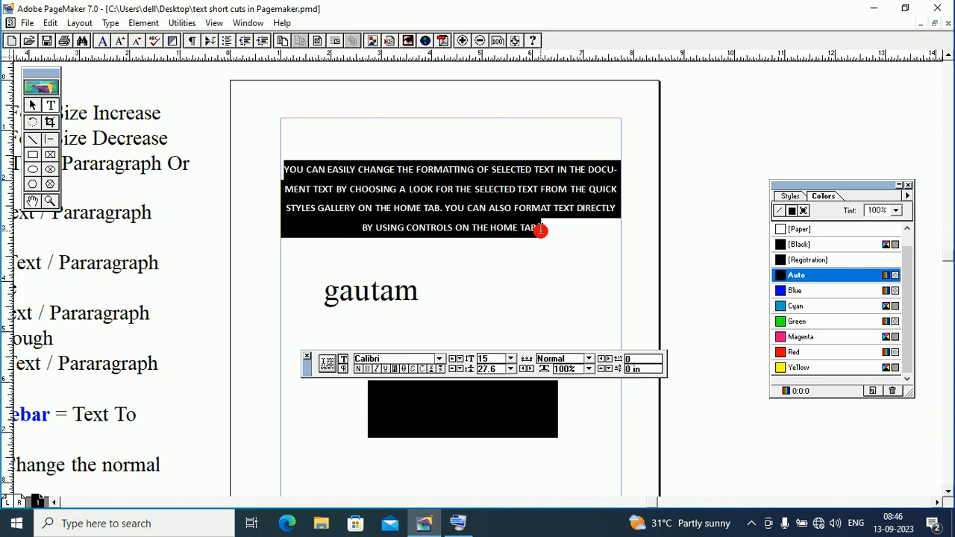
pyautogui.hotkey('ctrl', 'shift', 'l')
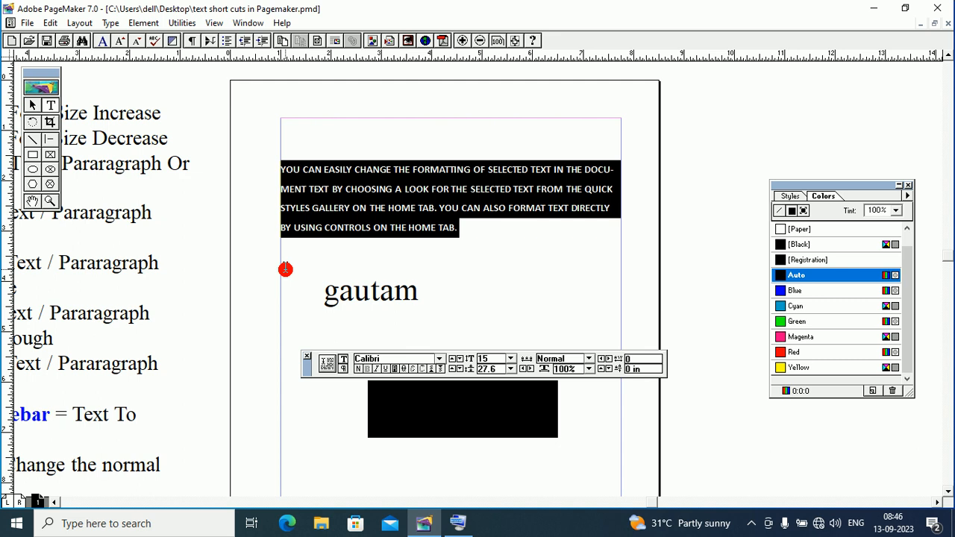
pyautogui.hotkey('ctrl', 'shift', 'r')
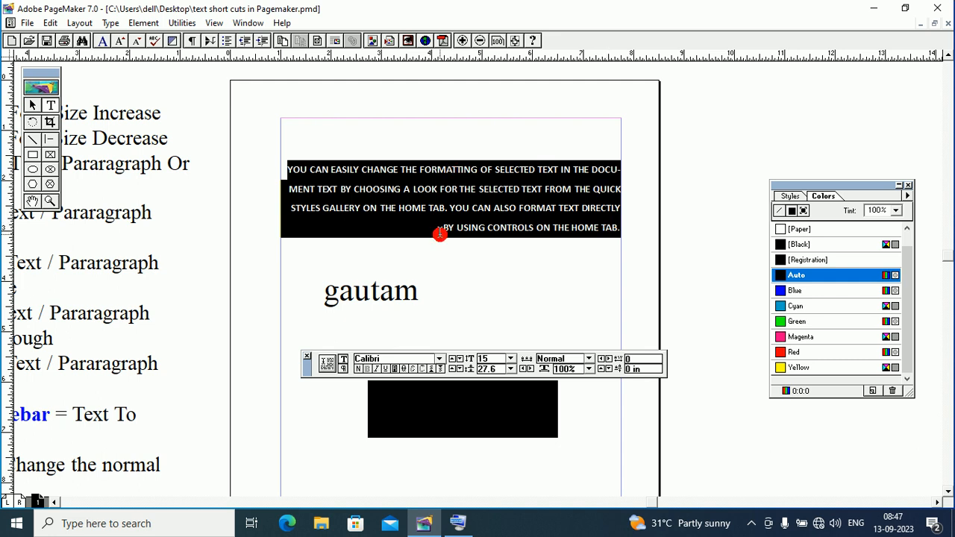
pyautogui.hotkey('ctrl', 'shift', 'c')
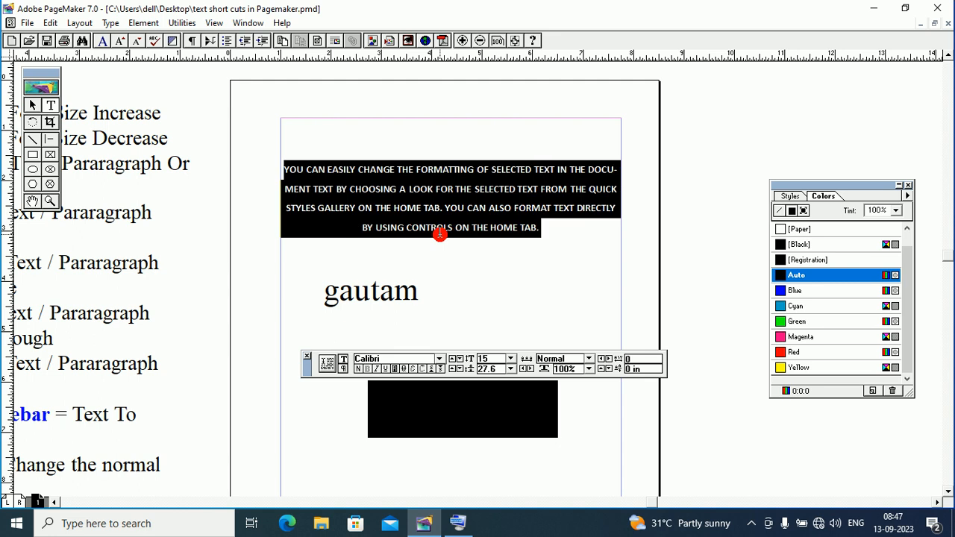
# - Check the Justify and Force Justify entries in the shortcut list and reselect the paragraph near the top of the page
pyautogui.click(31, 203)
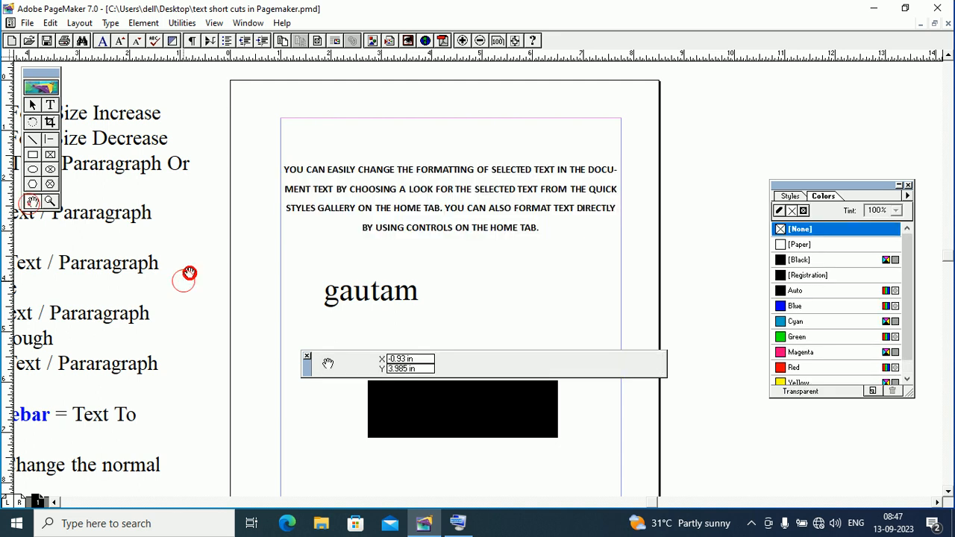
pyautogui.moveTo(190, 273); pyautogui.dragTo(264, 228)
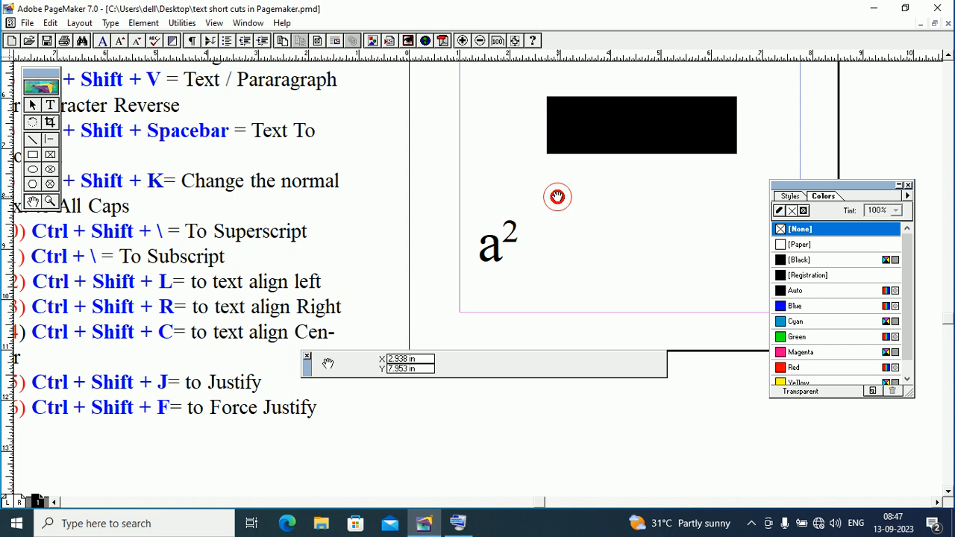
pyautogui.moveTo(558, 196); pyautogui.dragTo(491, 291)
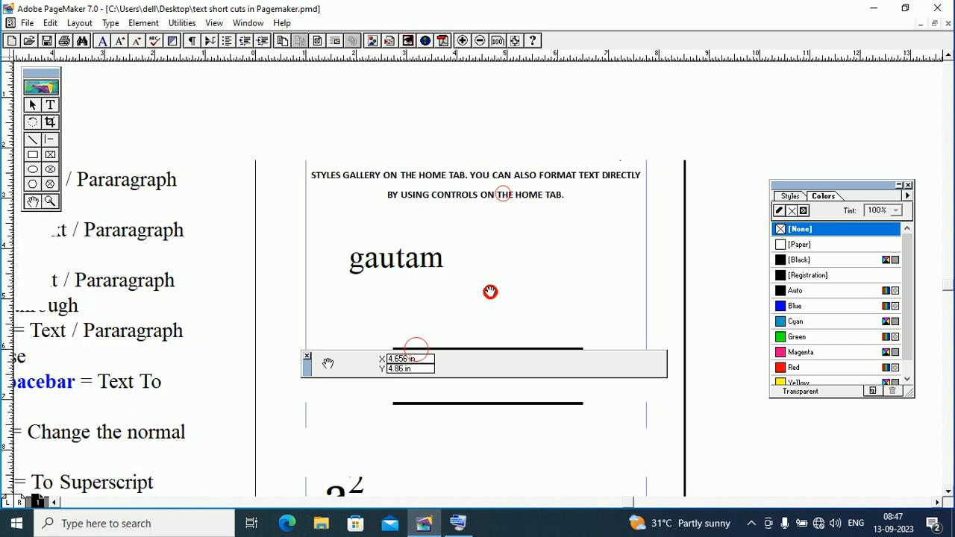
pyautogui.click(49, 107)
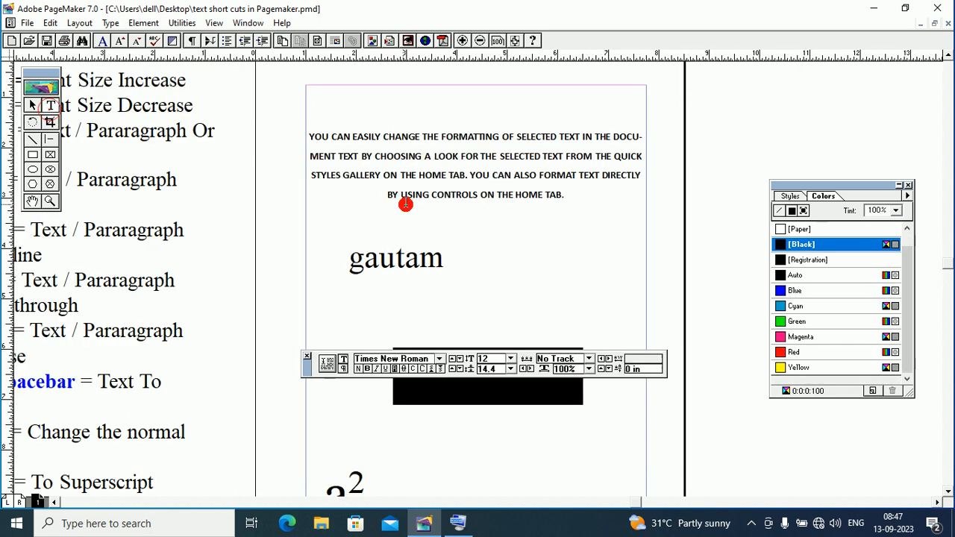
pyautogui.click(310, 143)
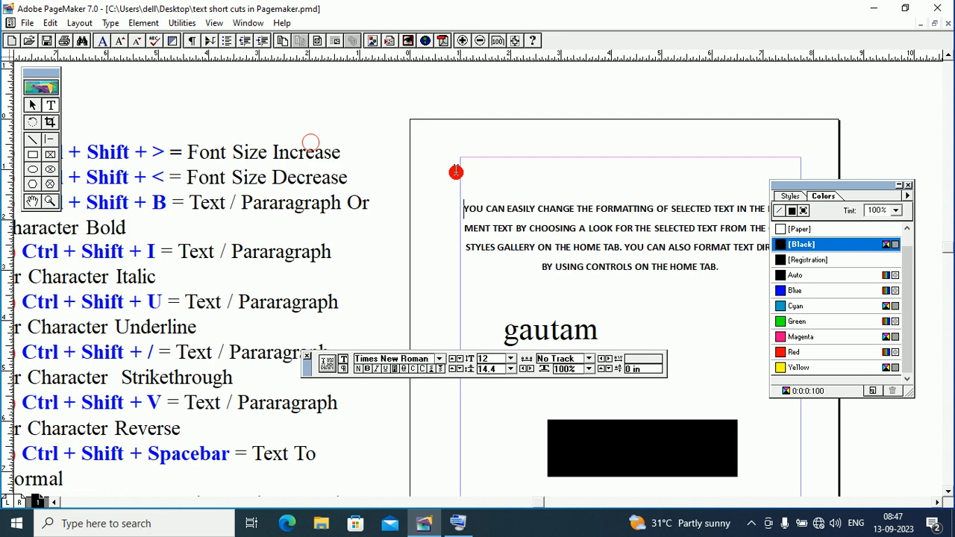
pyautogui.moveTo(456, 173); pyautogui.dragTo(717, 280)
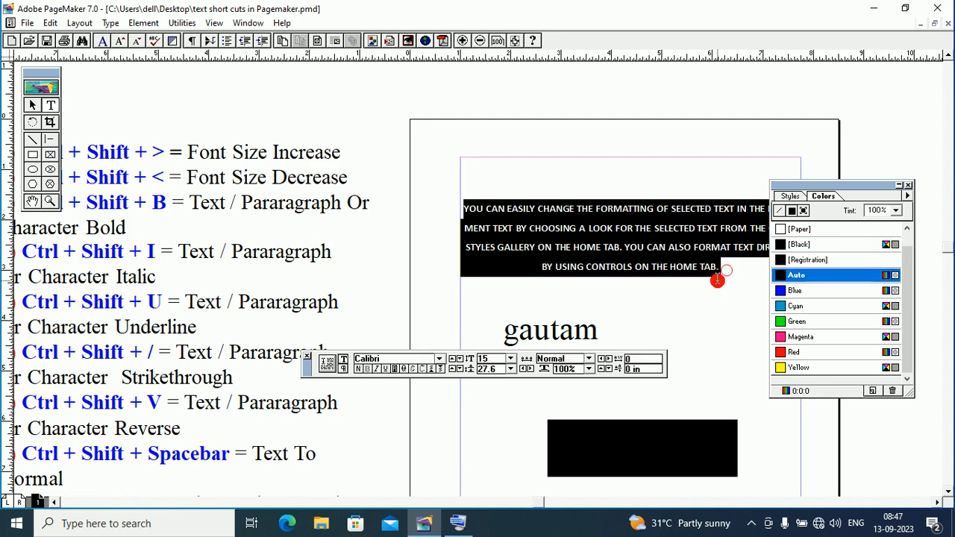
pyautogui.click(30, 203)
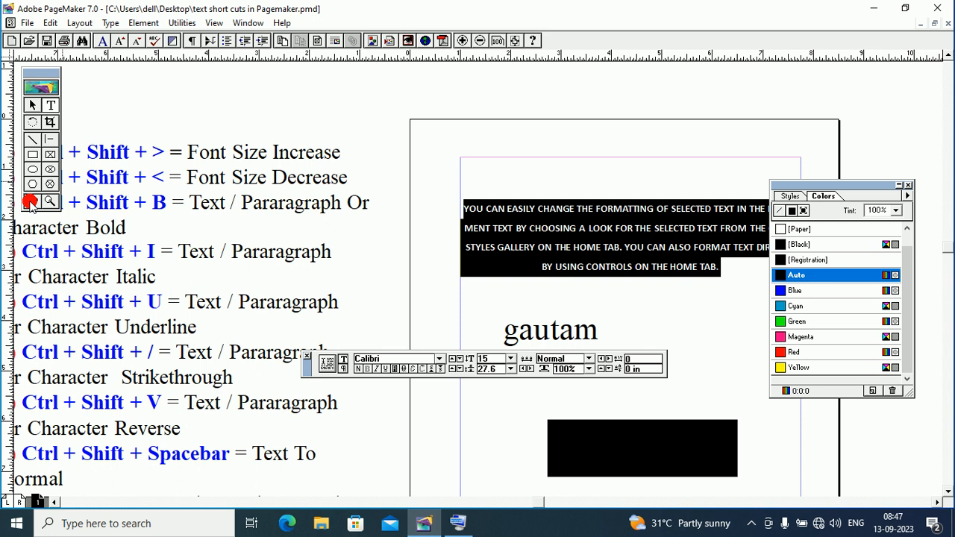
pyautogui.moveTo(452, 222); pyautogui.dragTo(263, 159)
pyautogui.moveTo(374, 201); pyautogui.dragTo(377, 153)
pyautogui.moveTo(251, 294); pyautogui.dragTo(300, 227)
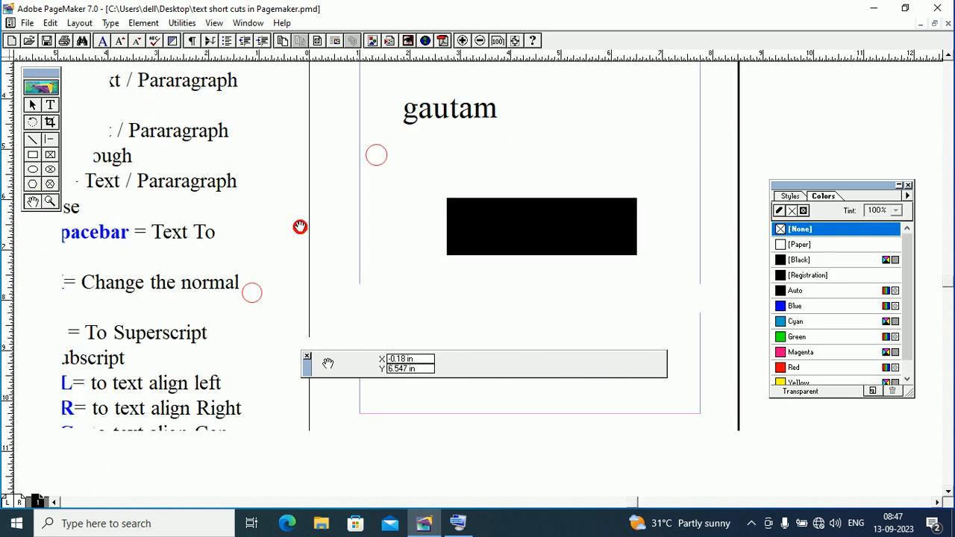
pyautogui.moveTo(326, 308); pyautogui.dragTo(337, 236)
pyautogui.moveTo(386, 202); pyautogui.dragTo(364, 289)
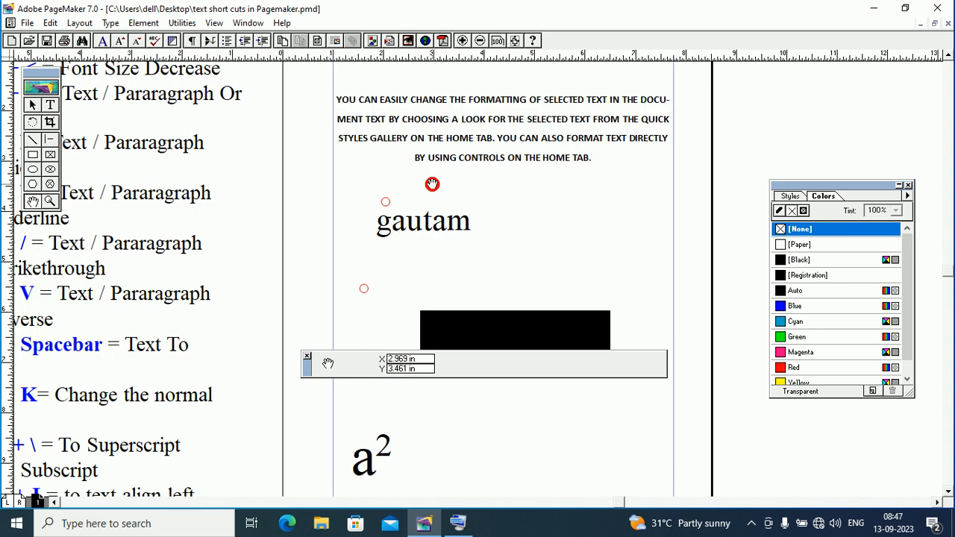
pyautogui.moveTo(432, 183); pyautogui.dragTo(414, 208)
pyautogui.click(49, 106)
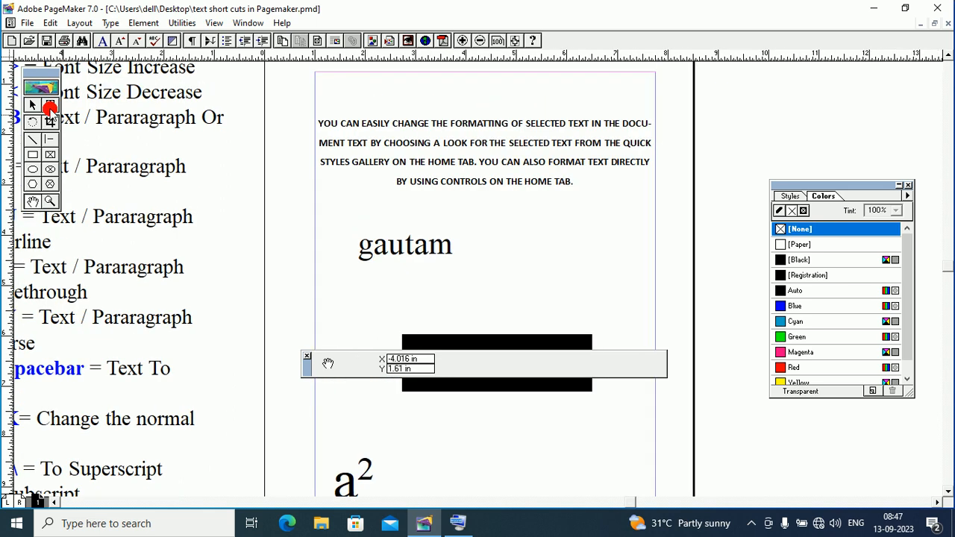
pyautogui.click(320, 124)
pyautogui.moveTo(320, 124); pyautogui.dragTo(668, 235)
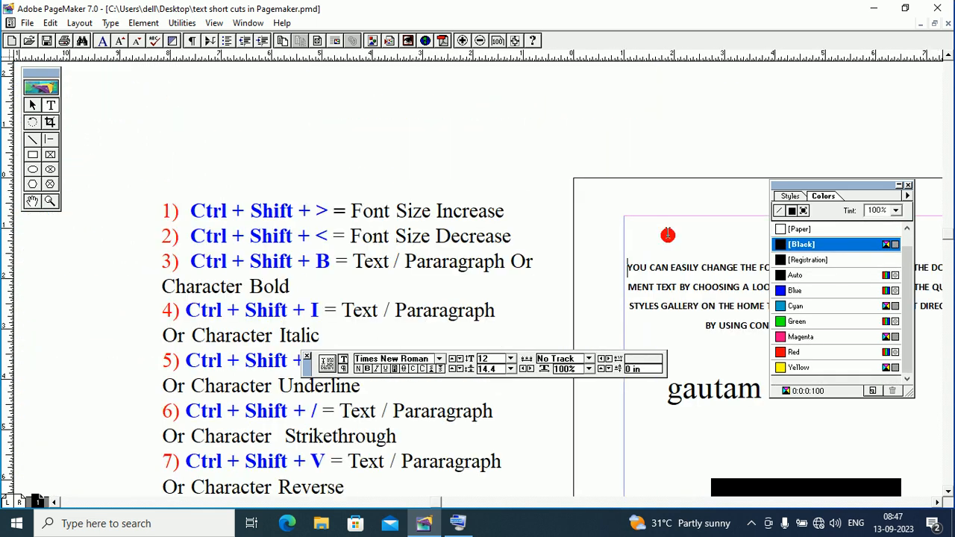
pyautogui.hotkey('ctrl', 'a')
# - Select the whole paragraph near the top of the page and set its alignment to Justify
pyautogui.click(35, 202)
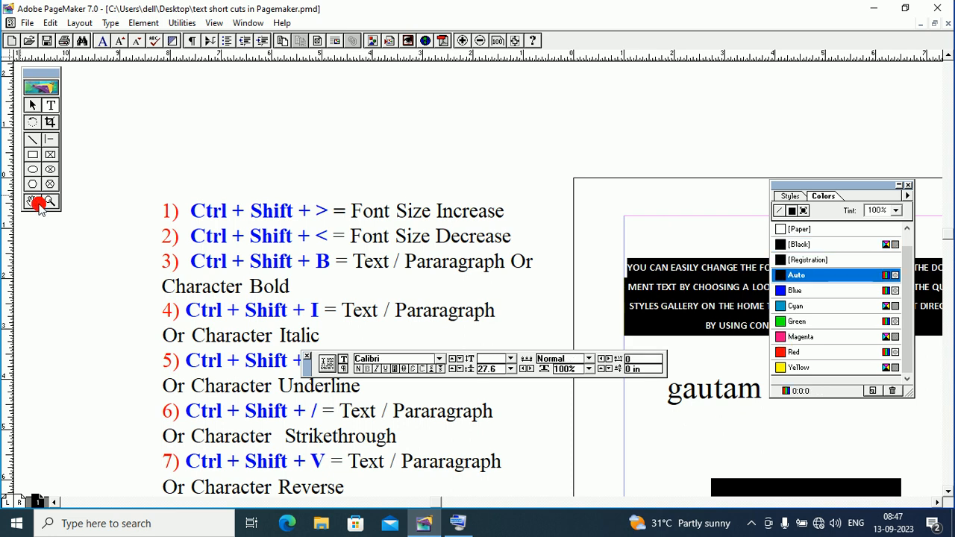
pyautogui.moveTo(452, 222); pyautogui.dragTo(350, 152)
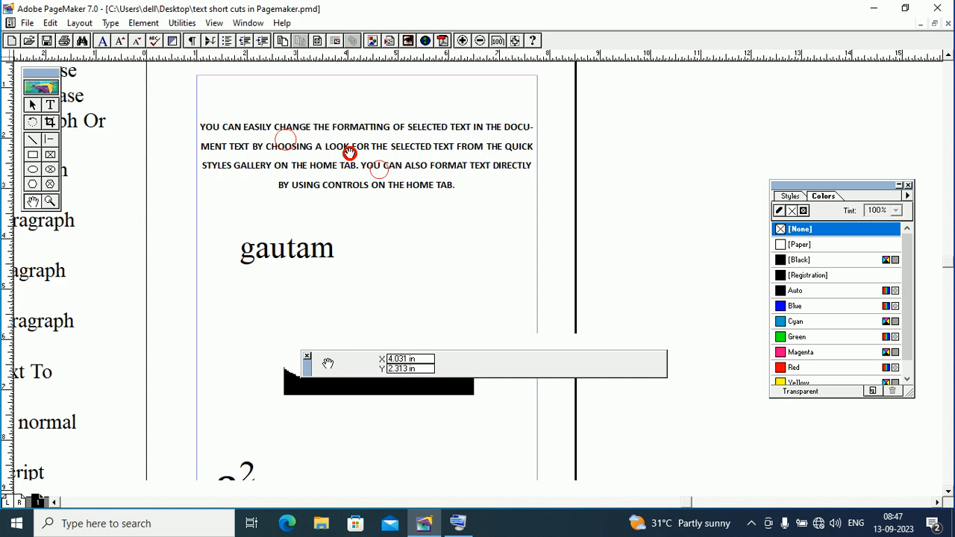
pyautogui.click(49, 104)
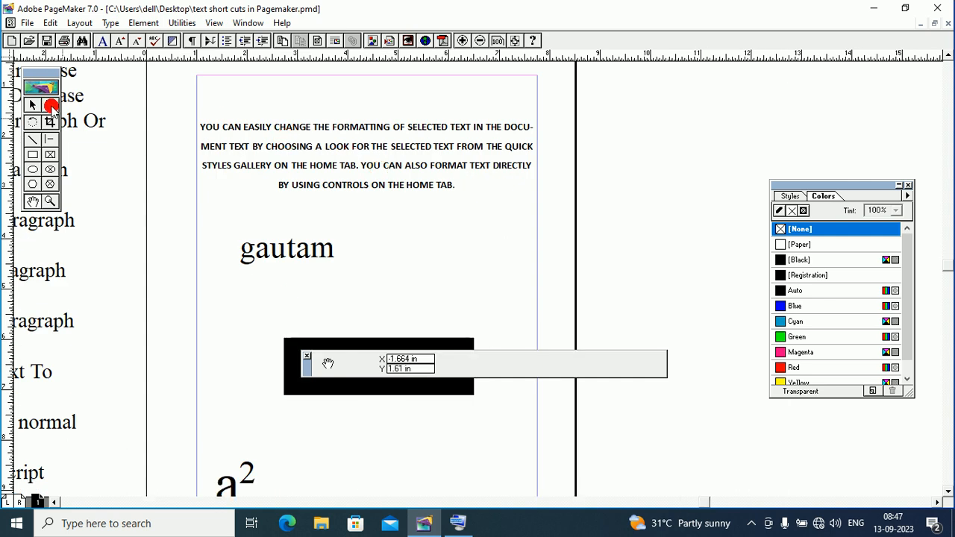
pyautogui.click(455, 194)
pyautogui.moveTo(456, 193); pyautogui.dragTo(168, 141)
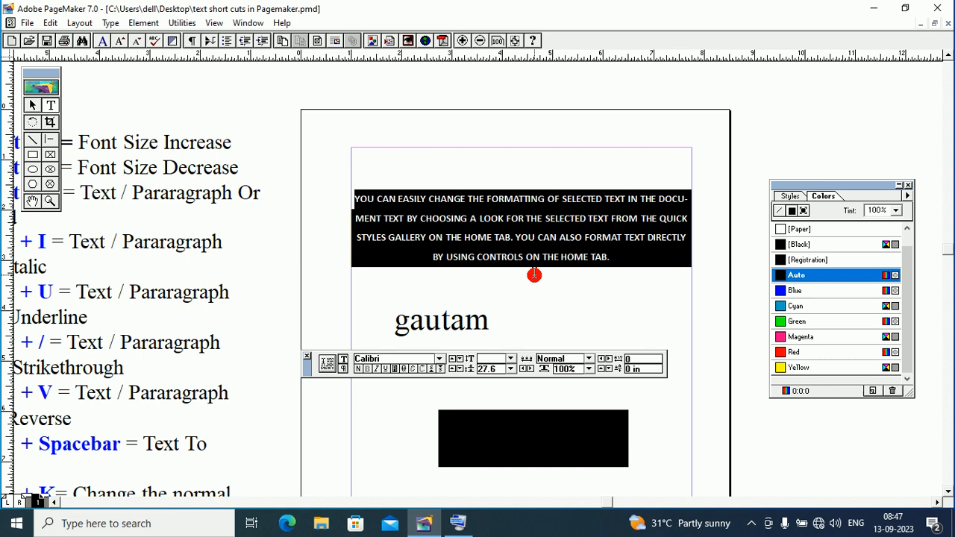
pyautogui.hotkey('ctrl', 'shift', 'j')
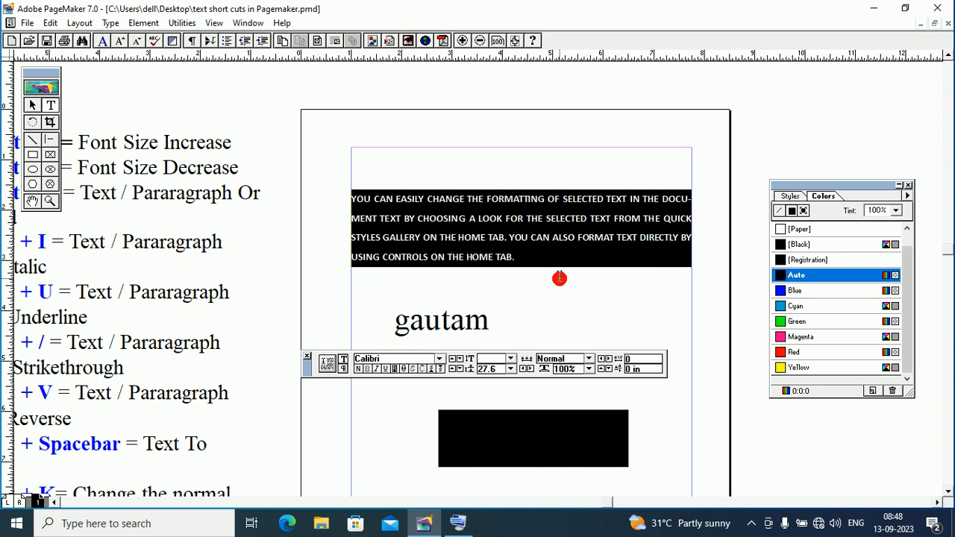
# - Force justify the selected paragraph, switch it to left alignment for comparison, and return it to Force Justify
pyautogui.hotkey('ctrl', 'shift', 'f')
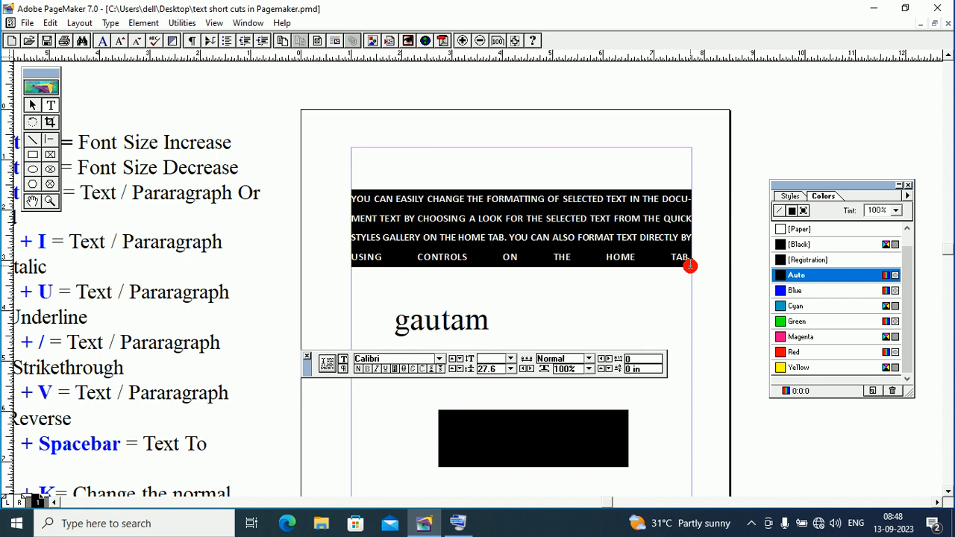
pyautogui.hotkey('ctrl', 'shift', 'l')
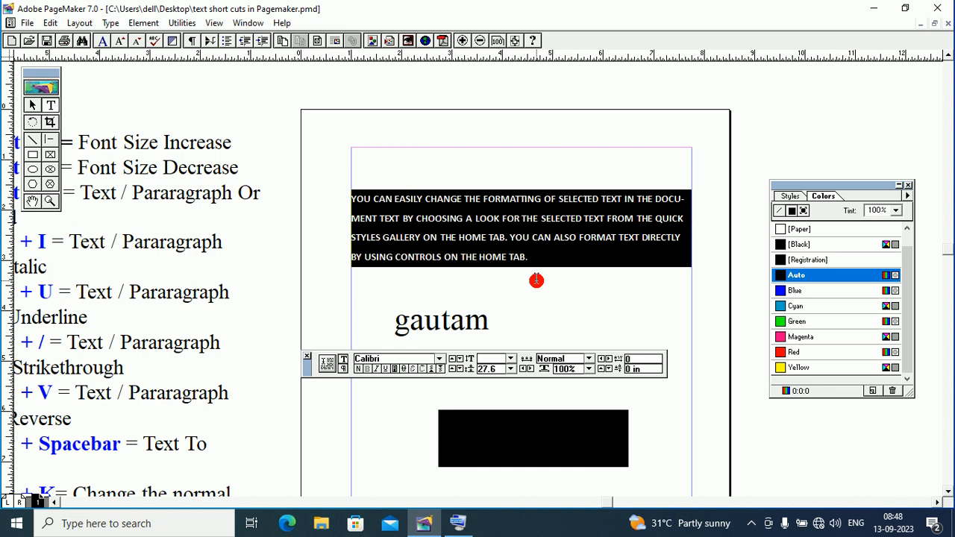
pyautogui.hotkey('ctrl', 'shift', 'f')
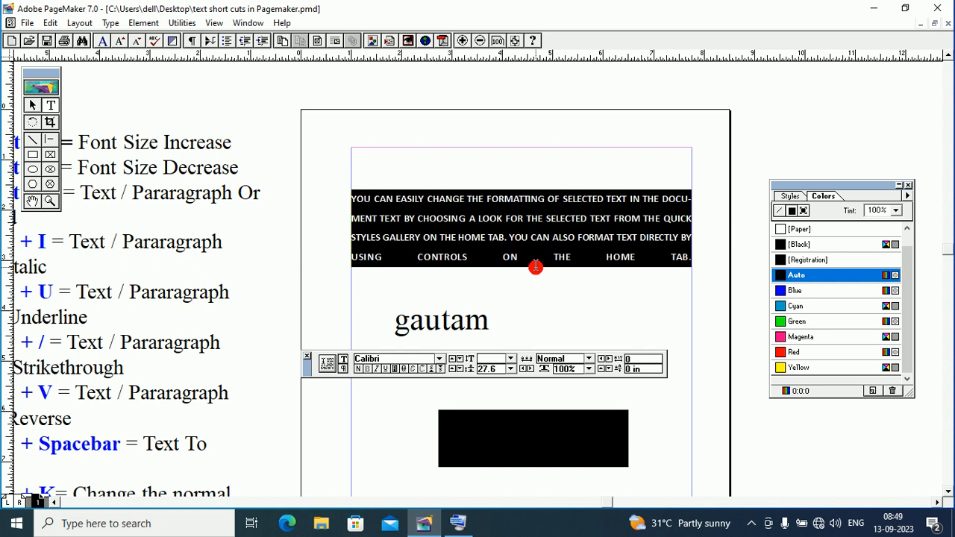
# - Demonstrate the Force Justify key combination on the On-Screen Keyboard and put the keyboard away
pyautogui.click(459, 523)
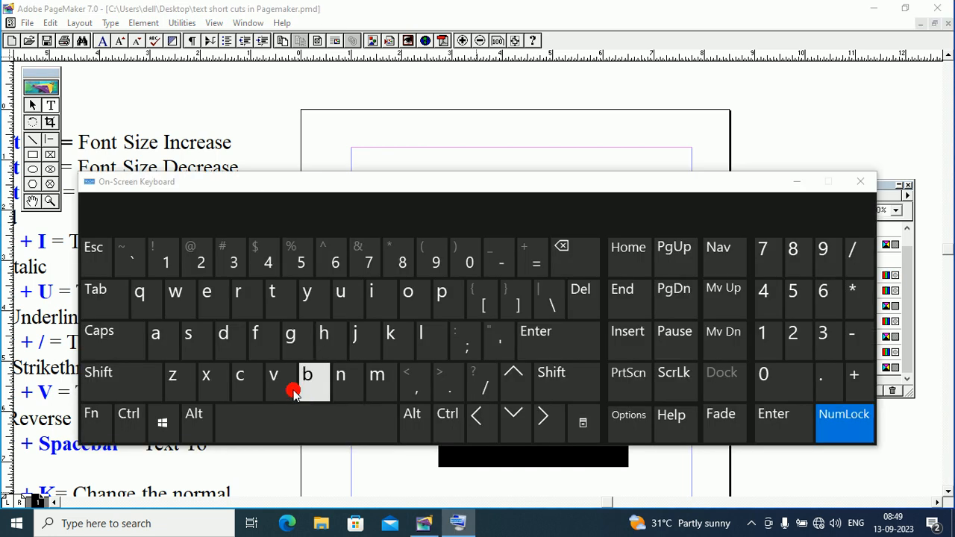
pyautogui.press('ctrl')
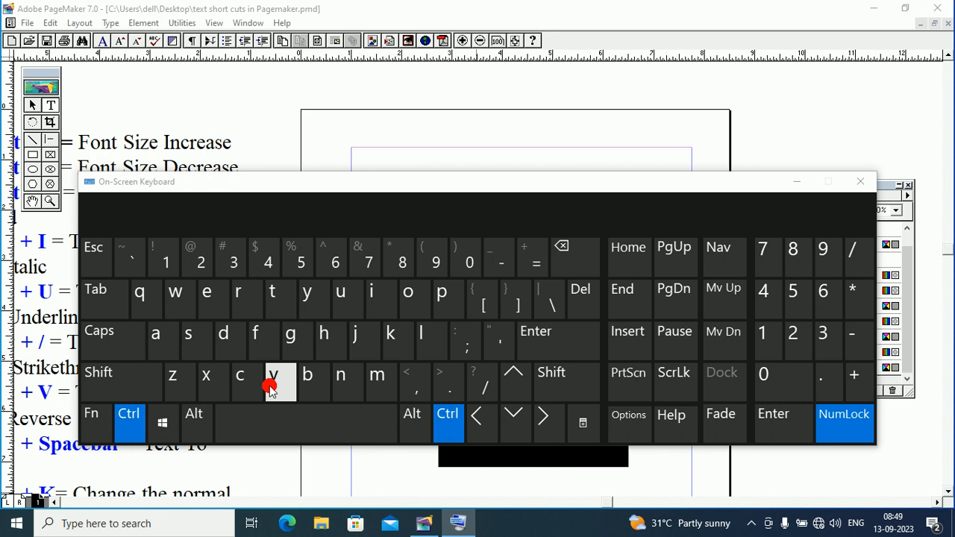
pyautogui.click(135, 396)
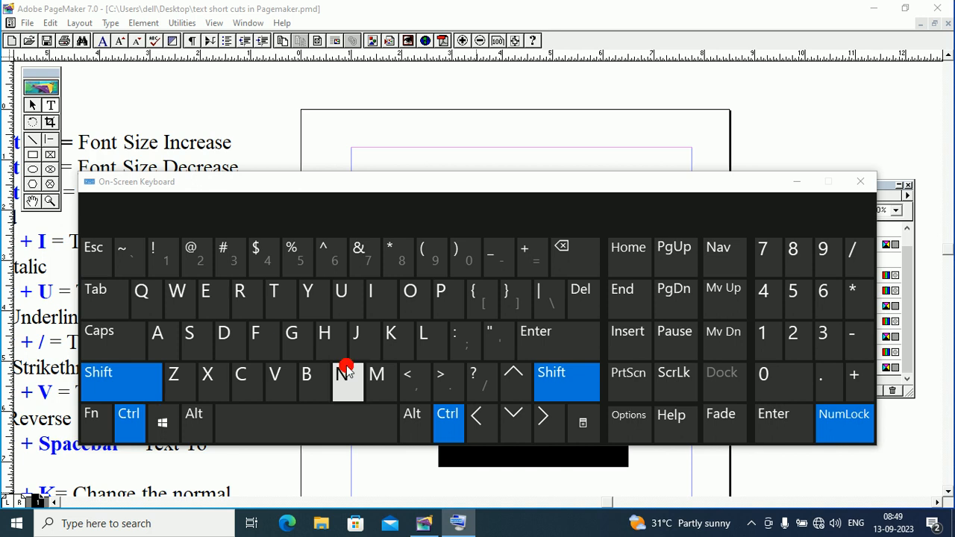
pyautogui.click(259, 337)
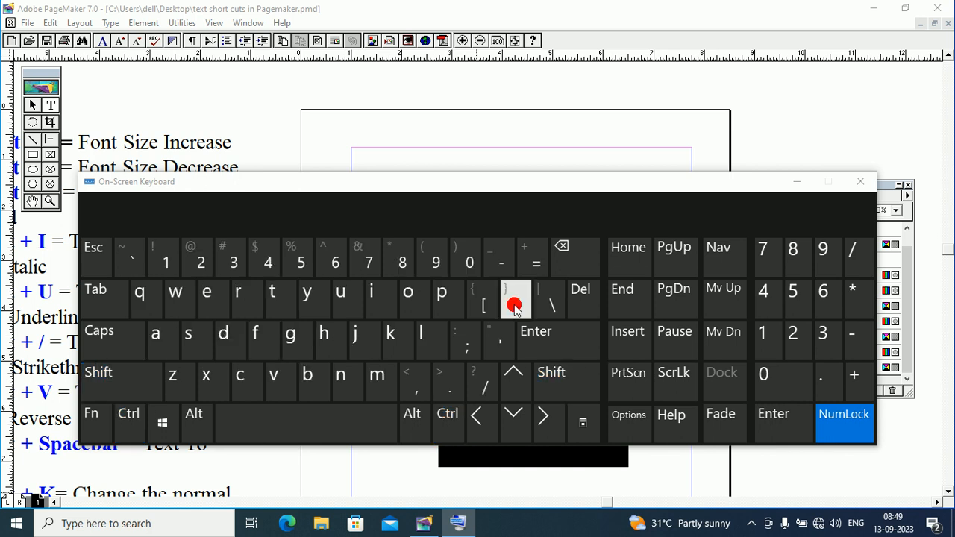
pyautogui.click(806, 181)
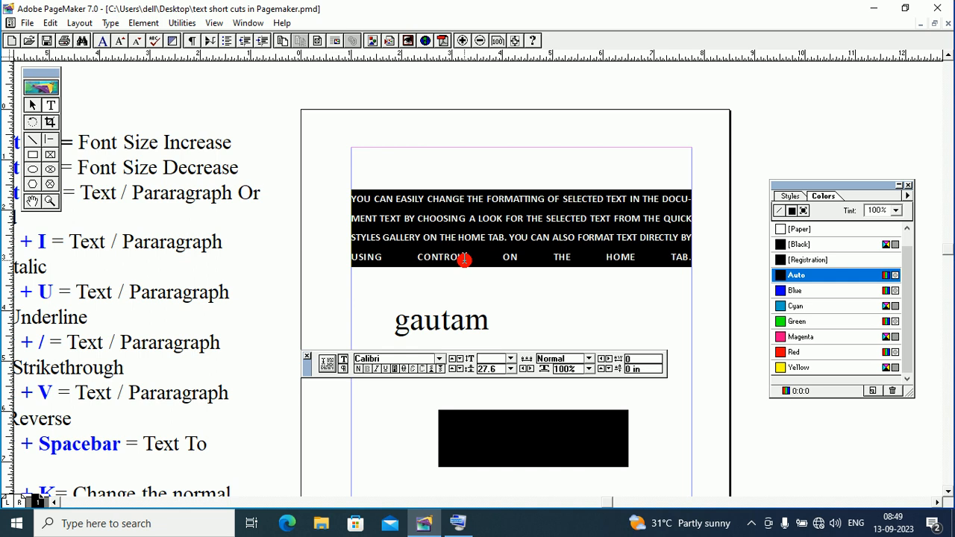
# - Review the numbered shortcut list beside the page from the font size entries down to Force Justify
pyautogui.click(33, 203)
pyautogui.moveTo(113, 219); pyautogui.dragTo(322, 204)
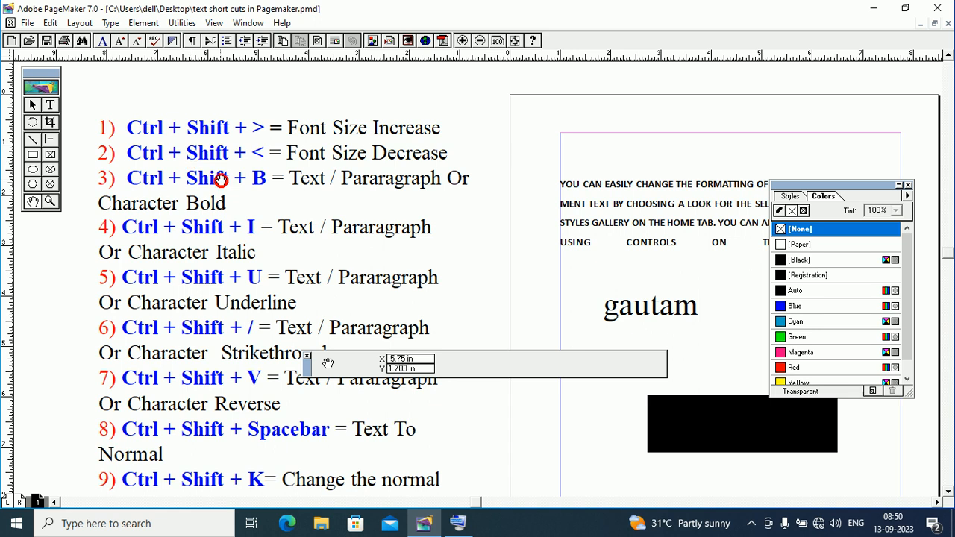
pyautogui.moveTo(231, 212); pyautogui.dragTo(217, 131)
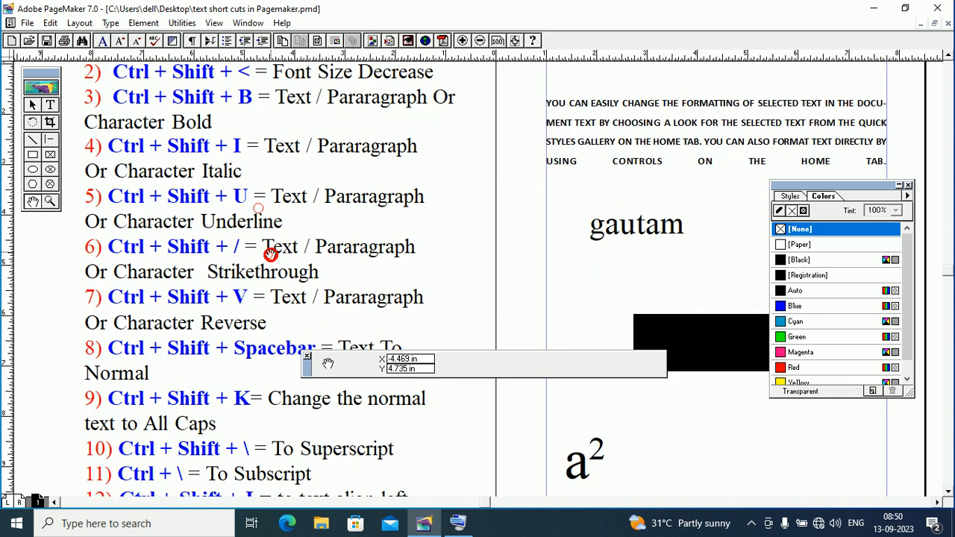
pyautogui.moveTo(270, 254); pyautogui.dragTo(259, 202)
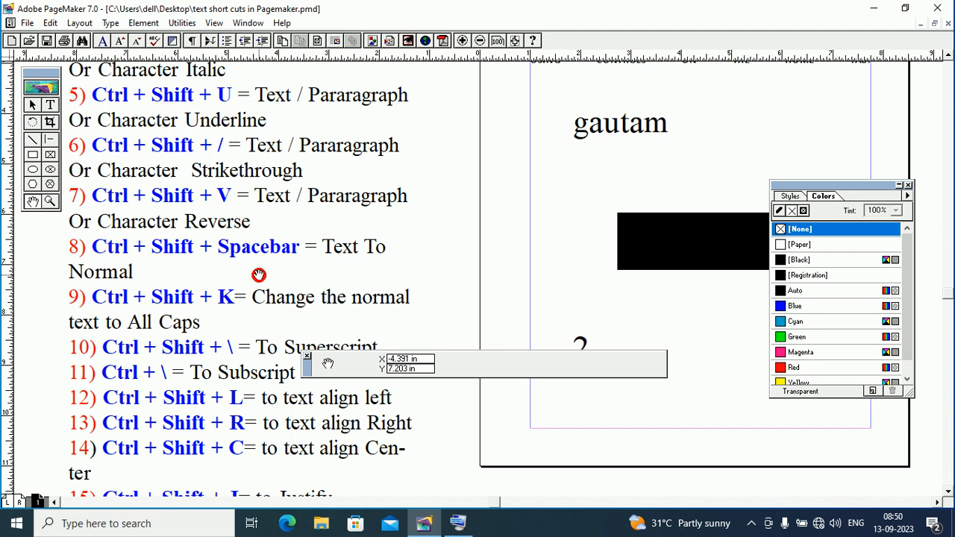
pyautogui.moveTo(259, 275); pyautogui.dragTo(258, 228)
pyautogui.moveTo(259, 286); pyautogui.dragTo(259, 257)
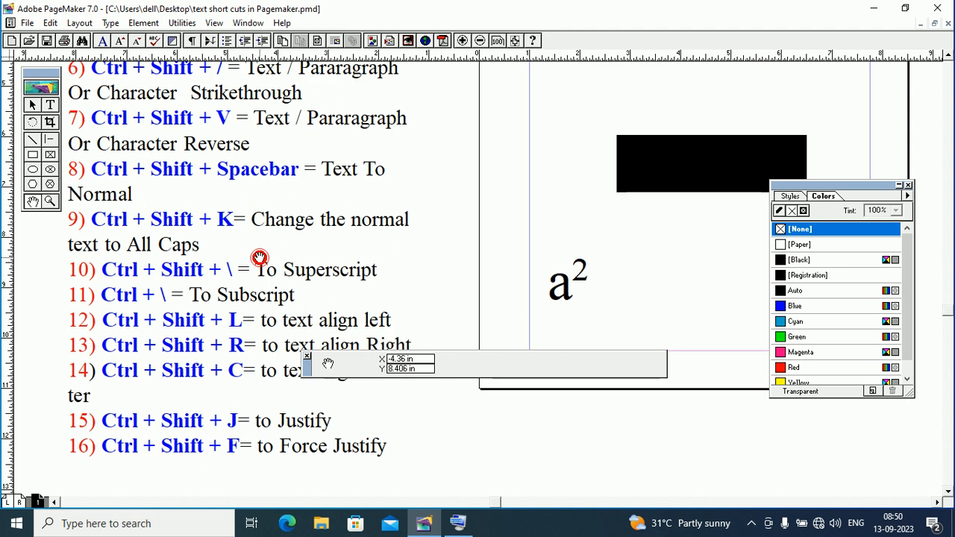